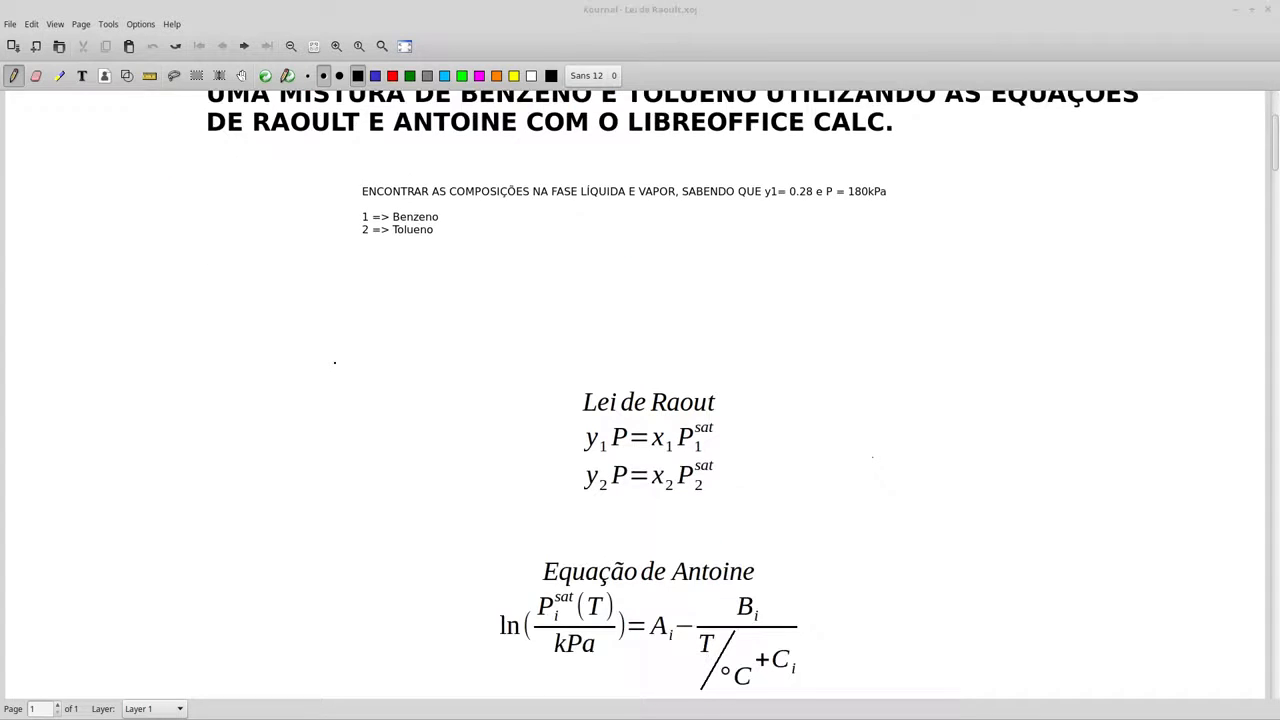
Sketch a two-phase vessel below the problem statement, with arrows labelling its upper part "vapor" and its lower part "liquida".
scroll(335, 362, up, 4)
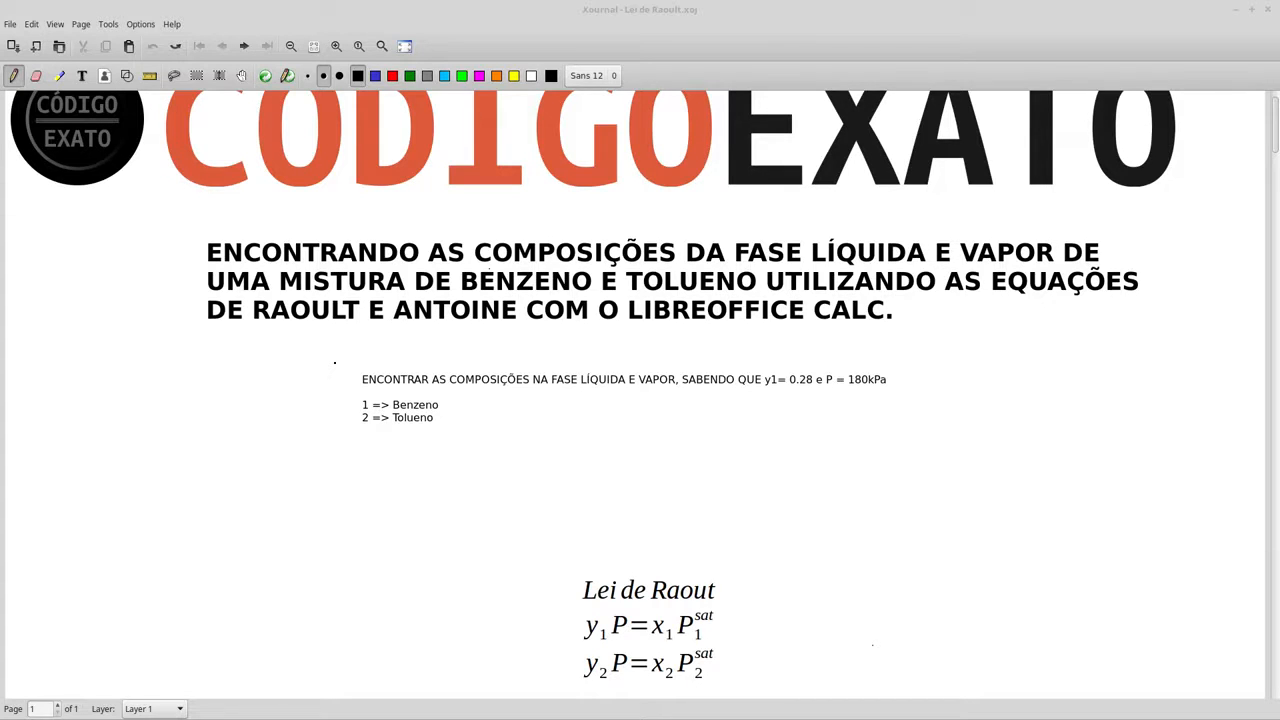
mouse_move(587, 452)
mouse_down()
mouse_move(592, 516)
mouse_move(688, 538)
mouse_move(681, 430)
mouse_move(591, 437)
mouse_move(592, 480)
mouse_move(686, 470)
mouse_up()
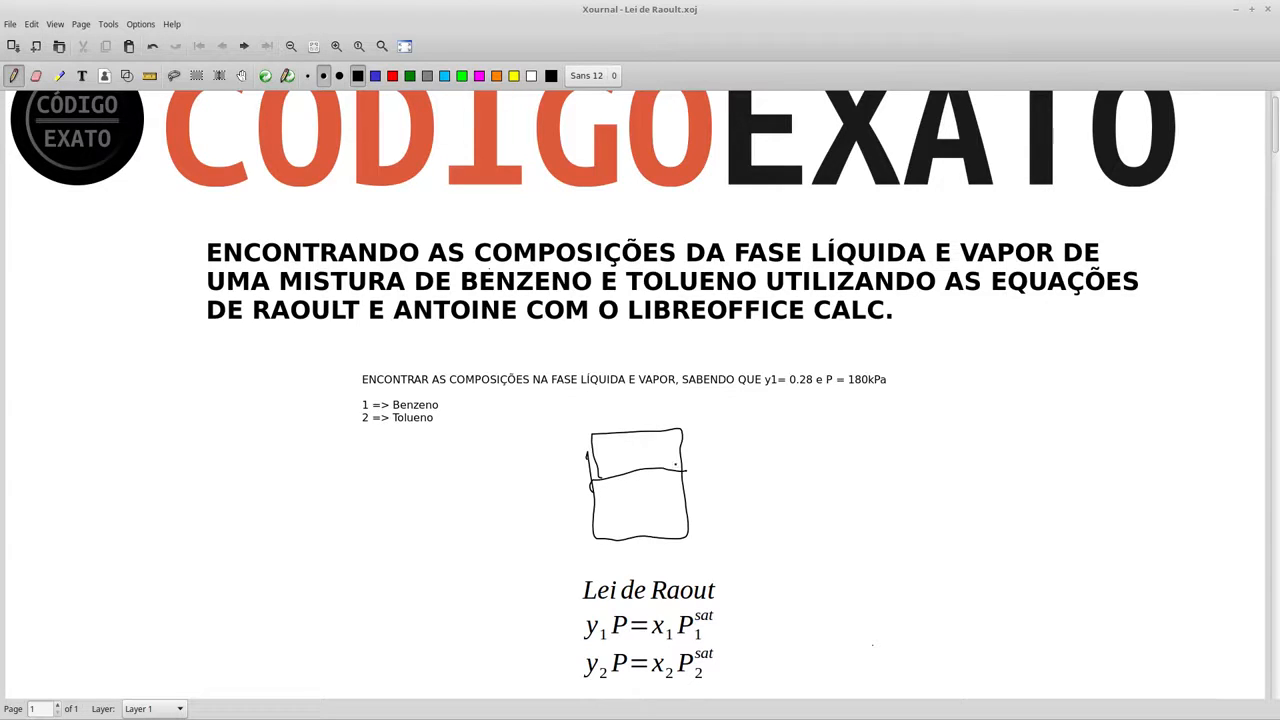
mouse_move(751, 440)
mouse_down()
mouse_move(679, 455)
mouse_move(750, 428)
mouse_move(757, 447)
mouse_move(777, 427)
mouse_up()
click(769, 428)
drag(779, 432, 790, 426)
mouse_move(699, 506)
mouse_down()
mouse_move(753, 490)
mouse_move(689, 508)
mouse_move(777, 516)
mouse_move(788, 530)
mouse_move(838, 476)
mouse_move(850, 492)
mouse_move(876, 484)
mouse_up()
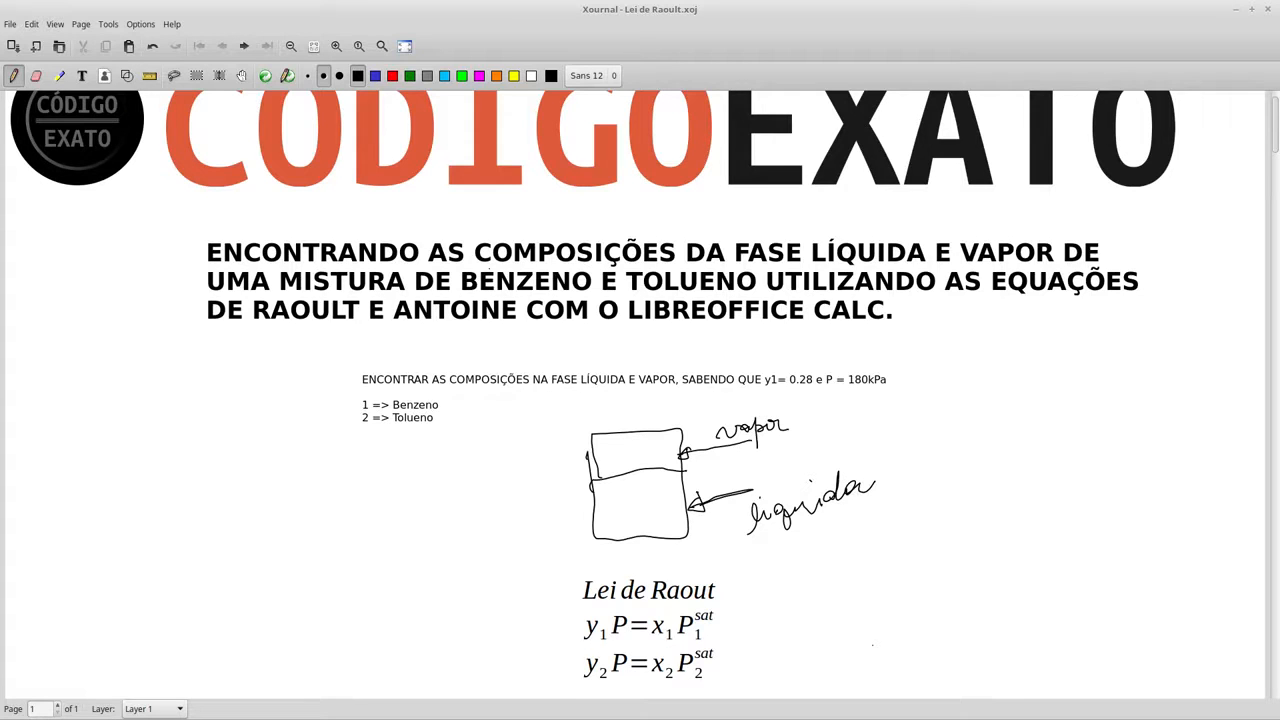
Annotate the first Raoult equation with arrows to y1 and P1sat and circles around P and x1.
scroll(778, 541, down, 3)
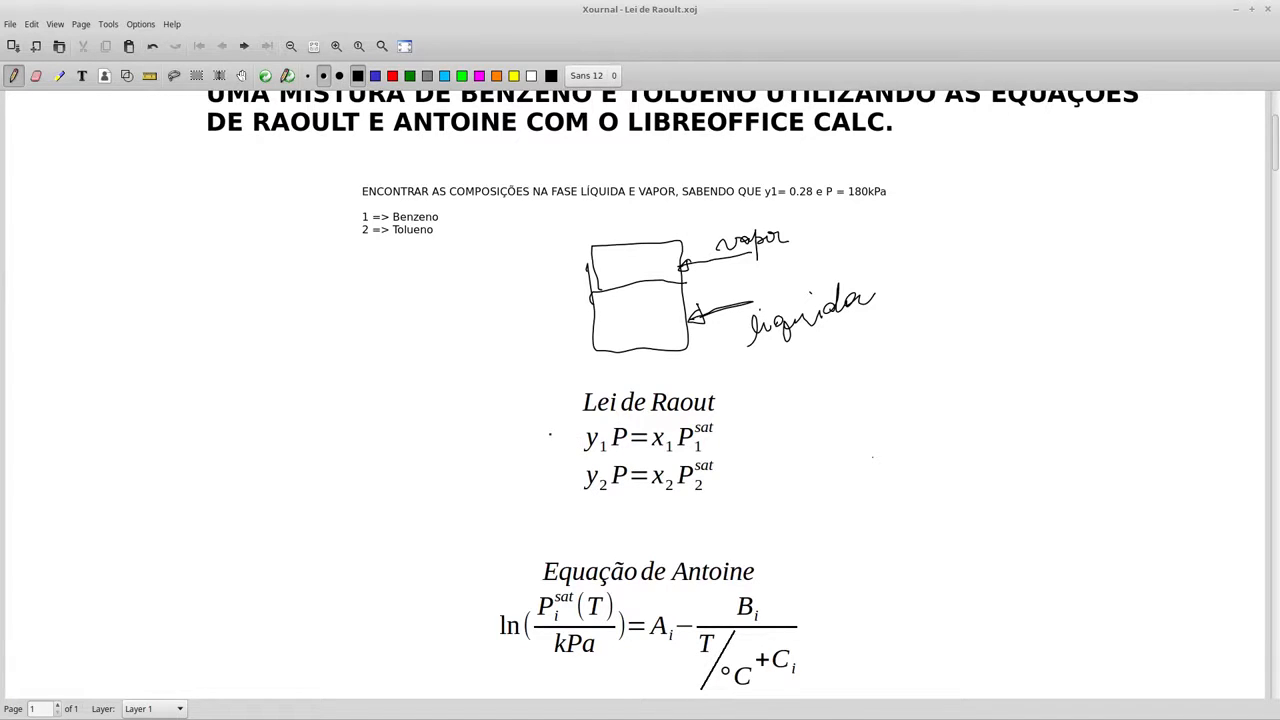
mouse_move(542, 423)
mouse_down()
mouse_move(580, 440)
mouse_move(566, 446)
mouse_move(567, 431)
mouse_move(620, 424)
mouse_up()
mouse_move(657, 427)
mouse_down()
mouse_move(674, 450)
mouse_move(662, 427)
mouse_up()
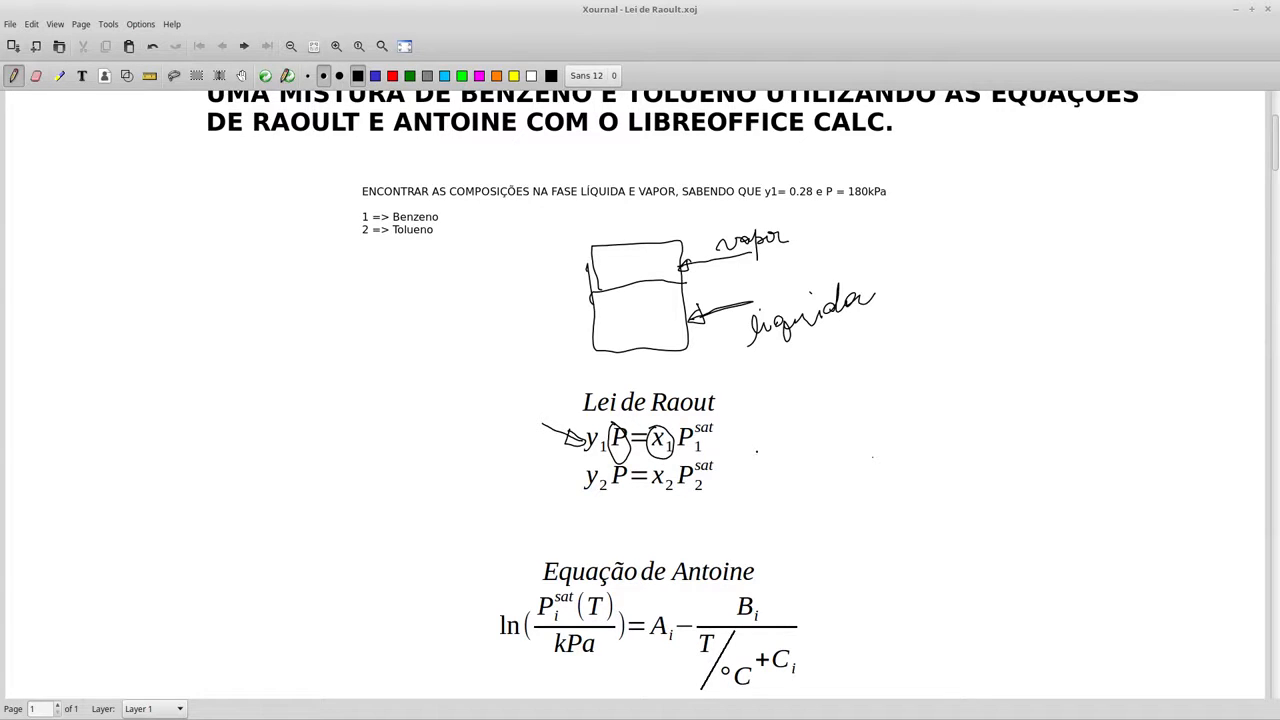
mouse_move(764, 456)
mouse_down()
mouse_move(716, 444)
mouse_move(730, 437)
mouse_up()
mouse_move(716, 441)
mouse_down()
mouse_move(732, 442)
mouse_move(723, 453)
mouse_up()
Draw marks above constants A, B and C of the Antoine table and arrows to its Benzeno and Tolueno rows.
scroll(586, 543, down, 3)
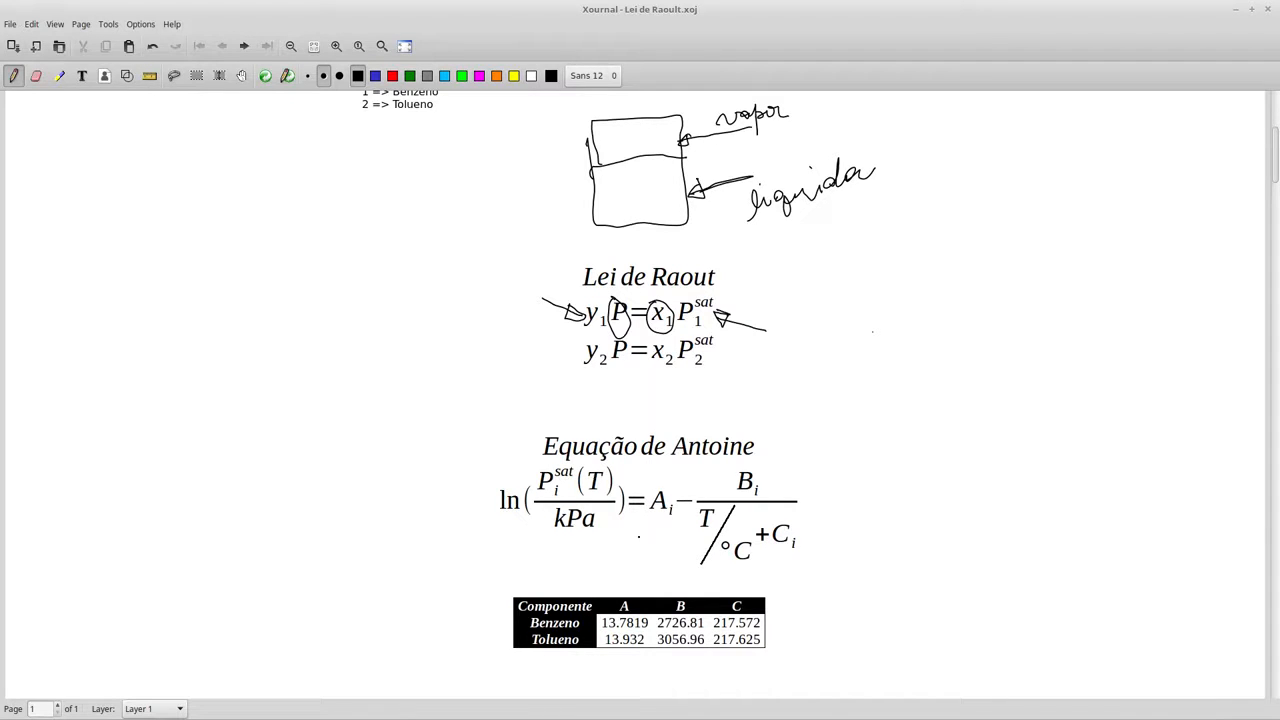
mouse_move(638, 548)
mouse_down()
mouse_move(634, 575)
mouse_move(738, 577)
mouse_up()
mouse_move(493, 619)
mouse_down()
mouse_move(514, 617)
mouse_move(475, 619)
mouse_move(513, 618)
mouse_move(502, 641)
mouse_up()
key(alt+Tab)
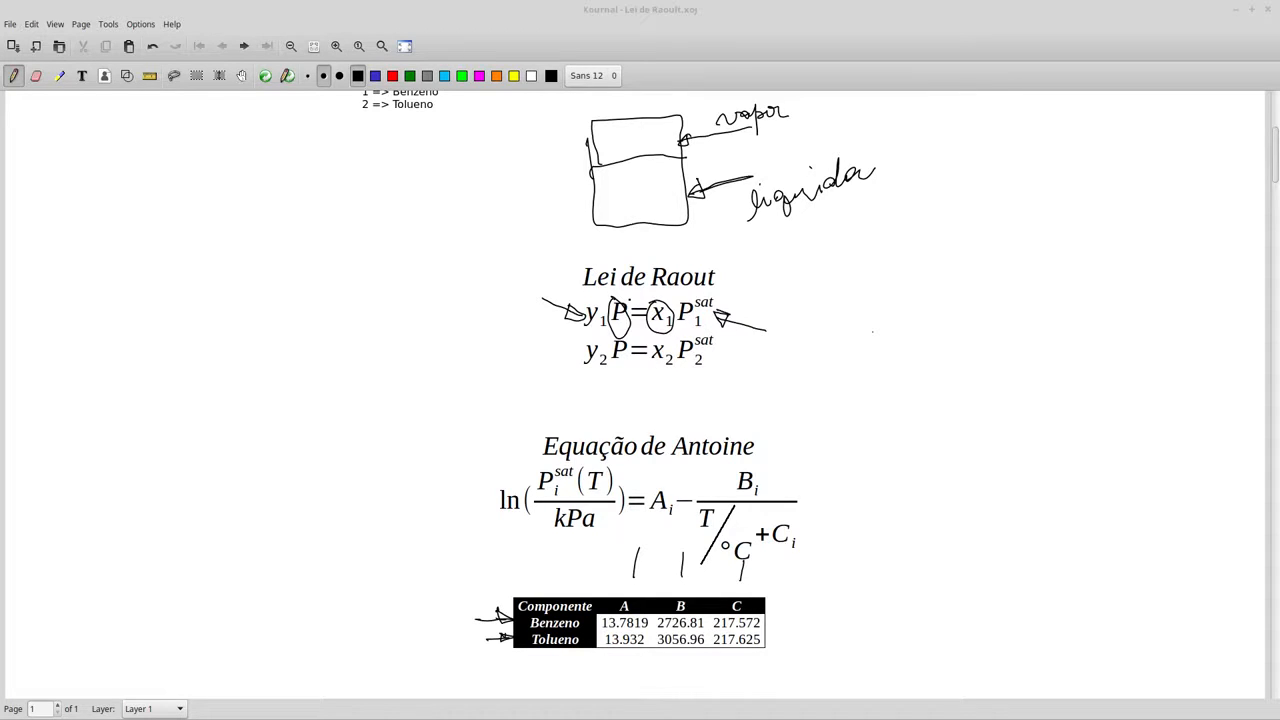
Draw arcs from P to the x terms in both Raoult equations, write "= 0" beside each, and circle y1 and y2.
drag(622, 300, 648, 294)
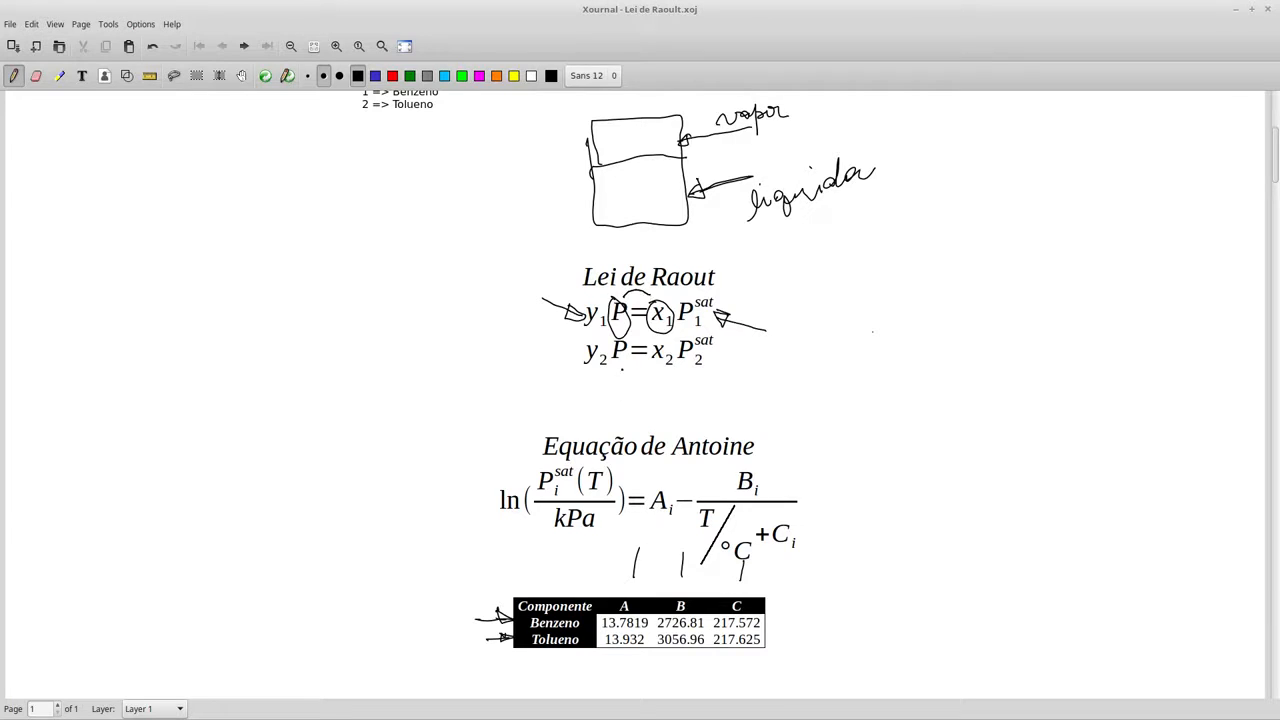
mouse_move(621, 361)
mouse_down()
mouse_move(640, 380)
mouse_move(659, 365)
mouse_up()
drag(657, 381, 709, 380)
mouse_move(725, 348)
mouse_down()
mouse_move(767, 346)
mouse_move(754, 308)
mouse_up()
drag(777, 302, 778, 303)
mouse_move(686, 395)
mouse_down()
mouse_move(702, 401)
mouse_move(668, 402)
mouse_up()
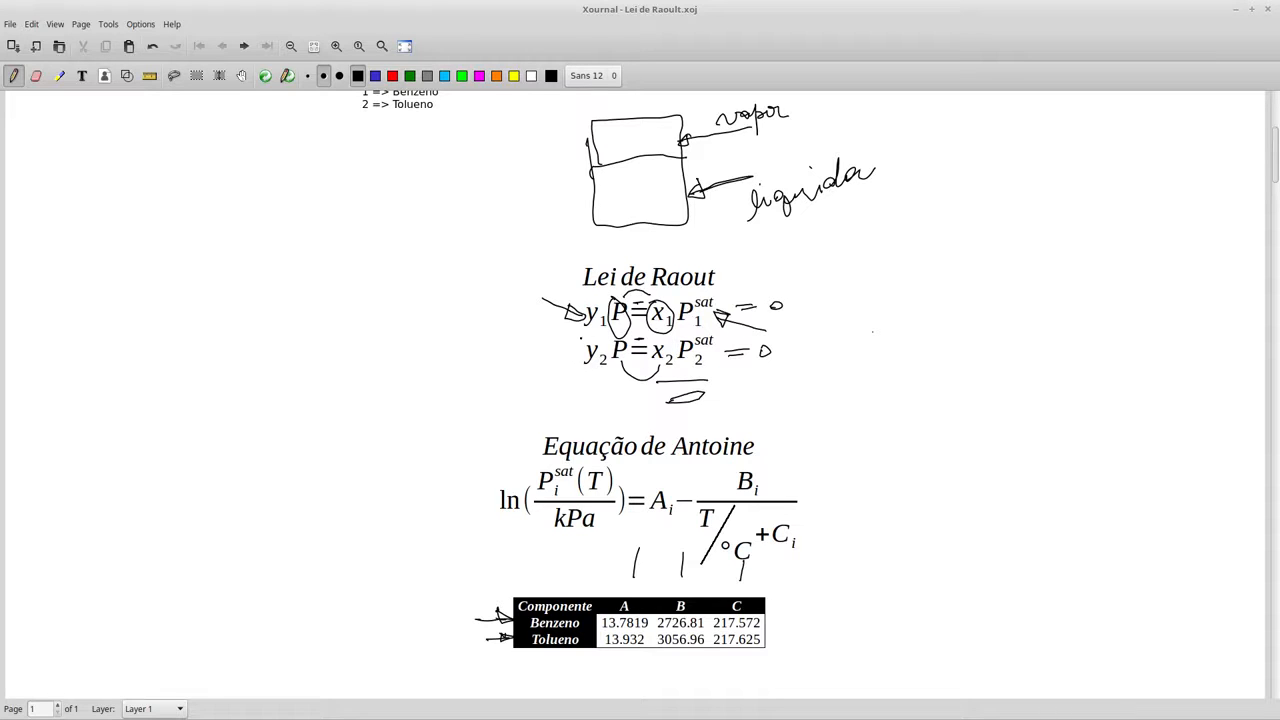
mouse_move(573, 295)
mouse_down()
mouse_move(592, 333)
mouse_move(574, 293)
mouse_move(562, 297)
mouse_up()
mouse_move(567, 342)
mouse_down()
mouse_move(606, 380)
mouse_move(568, 344)
mouse_up()
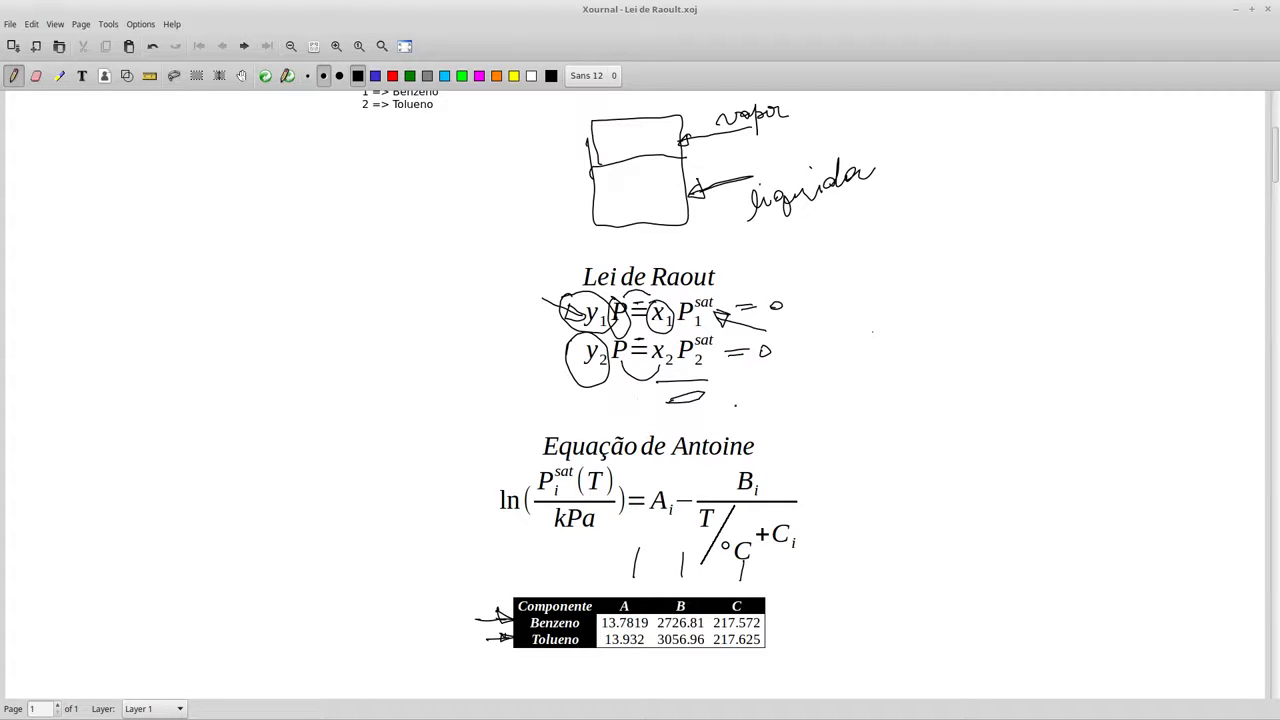
Switch to LibreOffice Calc and look over the constants table for Benzeno and Tolueno.
key(alt+Tab)
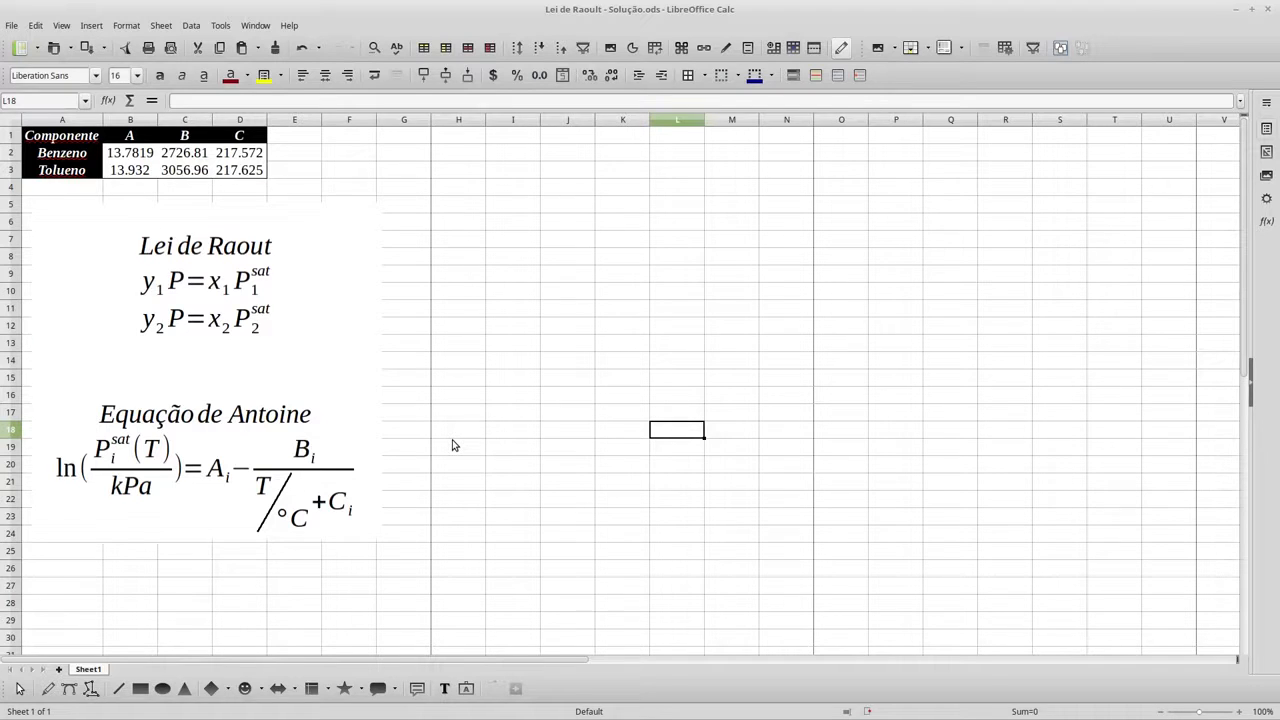
click(134, 168)
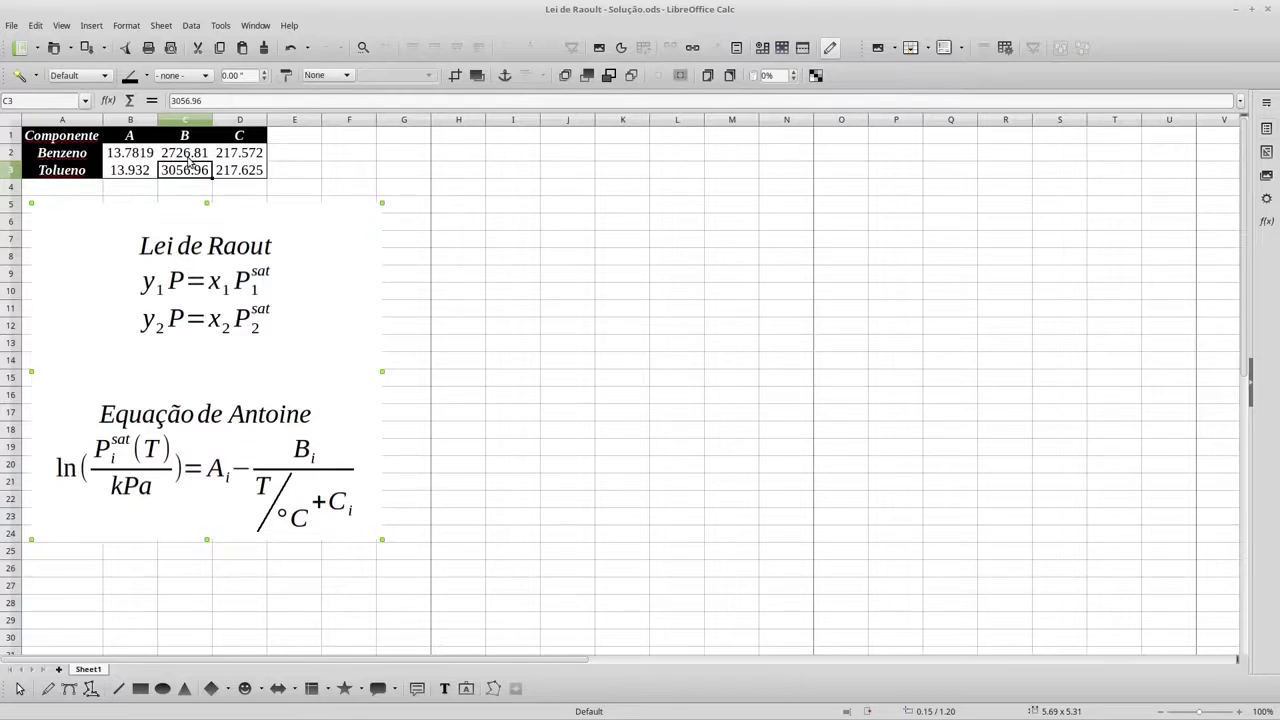
click(188, 160)
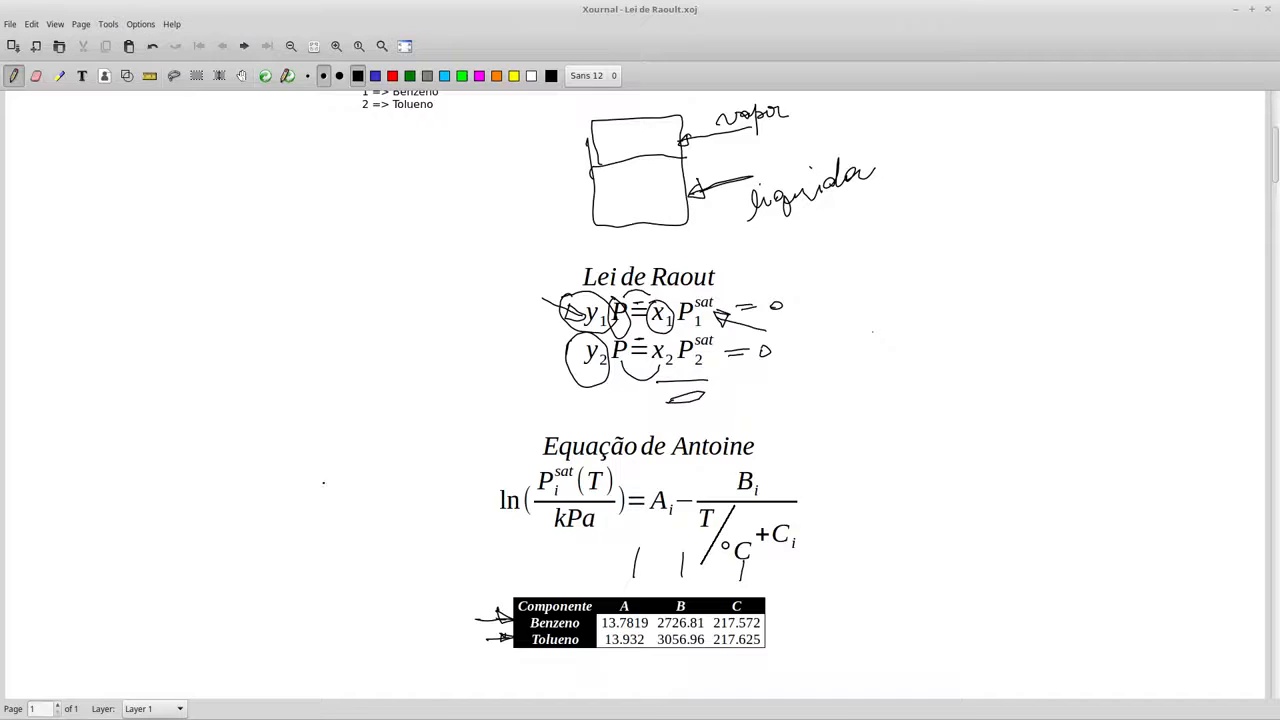
Circle the given values 180kPa and y1 in the Xournal problem statement.
scroll(640, 400, up, 5)
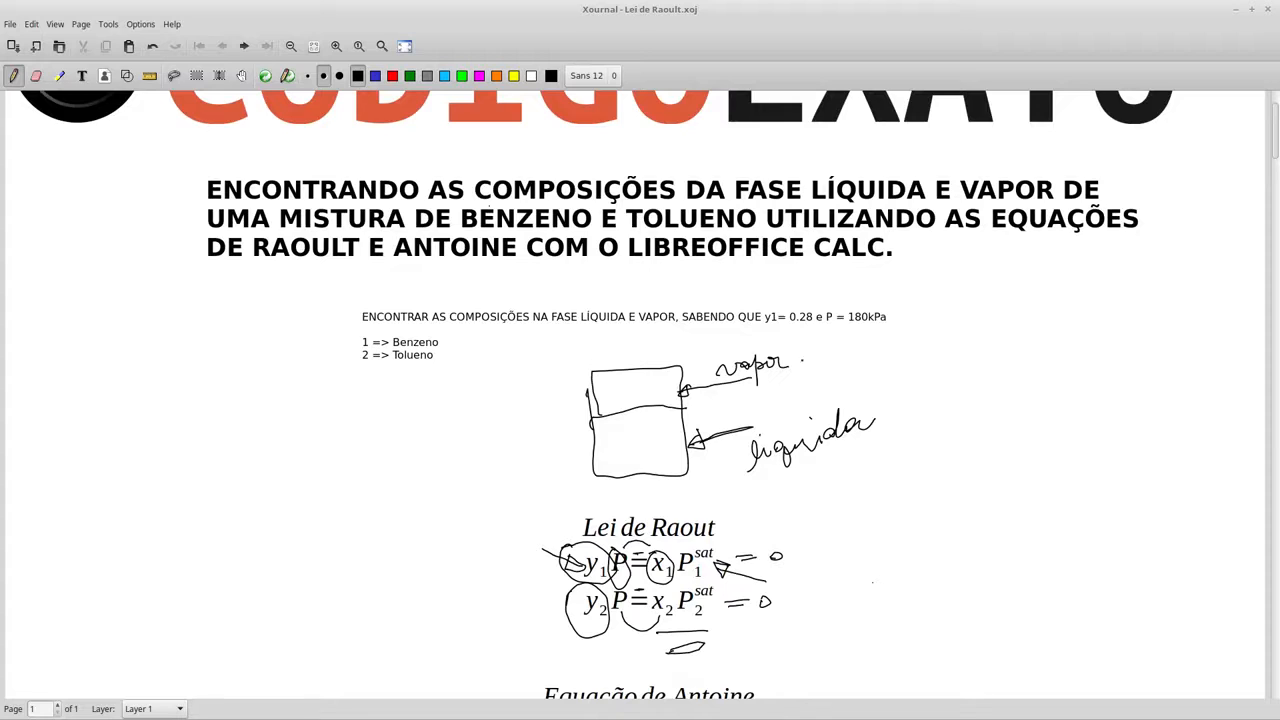
mouse_move(851, 303)
mouse_down()
mouse_move(843, 326)
mouse_move(895, 300)
mouse_move(850, 298)
mouse_up()
mouse_move(775, 302)
mouse_down()
mouse_move(765, 336)
mouse_move(782, 303)
mouse_up()
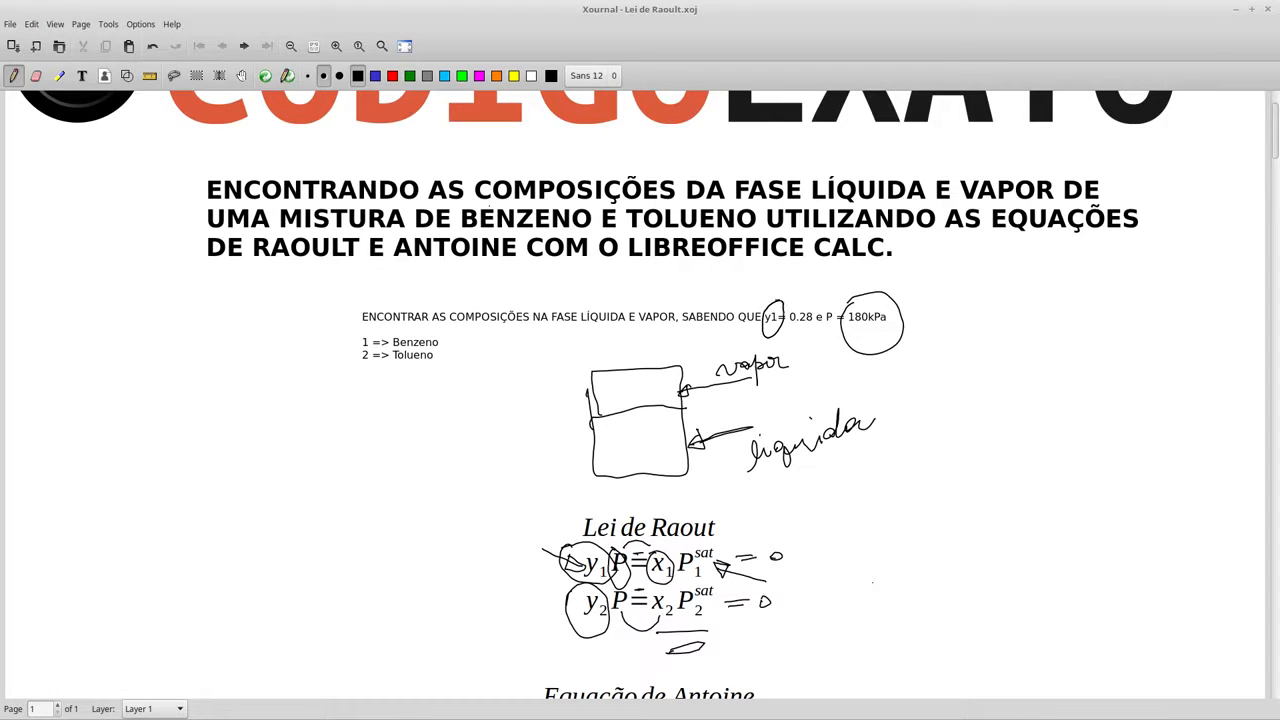
scroll(742, 274, down, 4)
scroll(768, 438, up, 3)
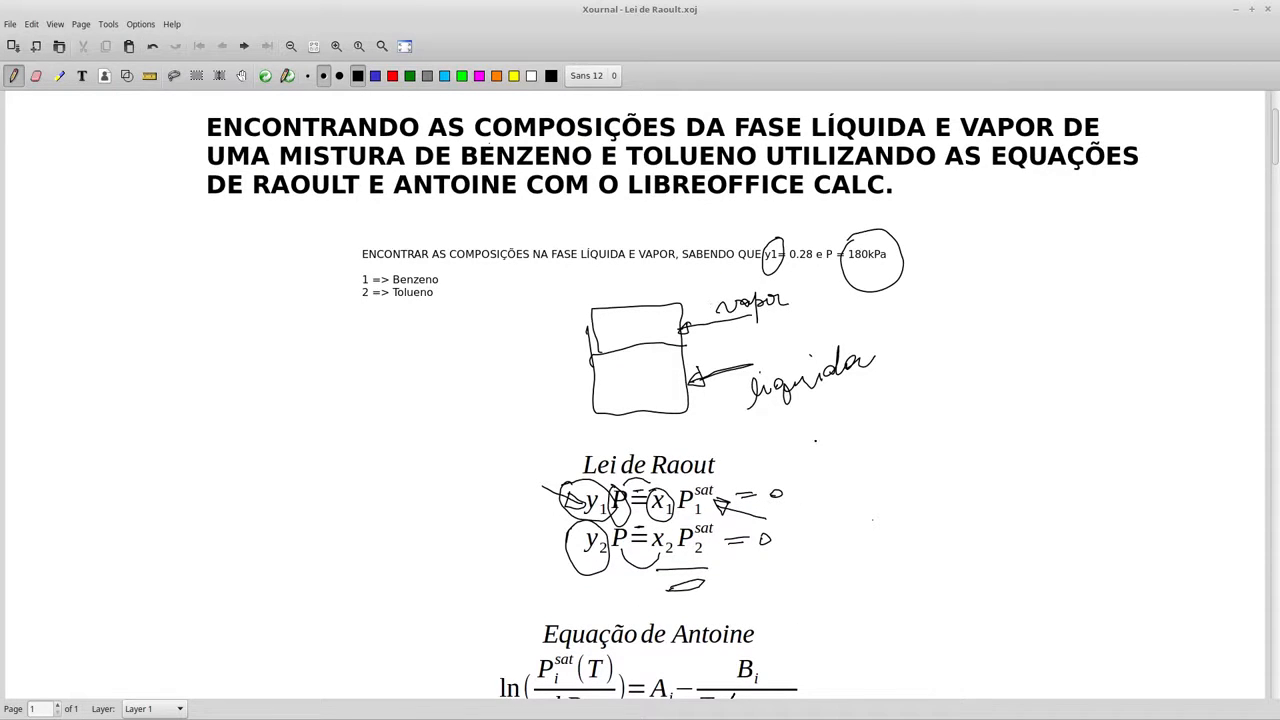
Switch to LibreOffice Calc and enter the pressure in H1:J1 as P, 180 and kPa.
key(alt+Tab)
click(463, 143)
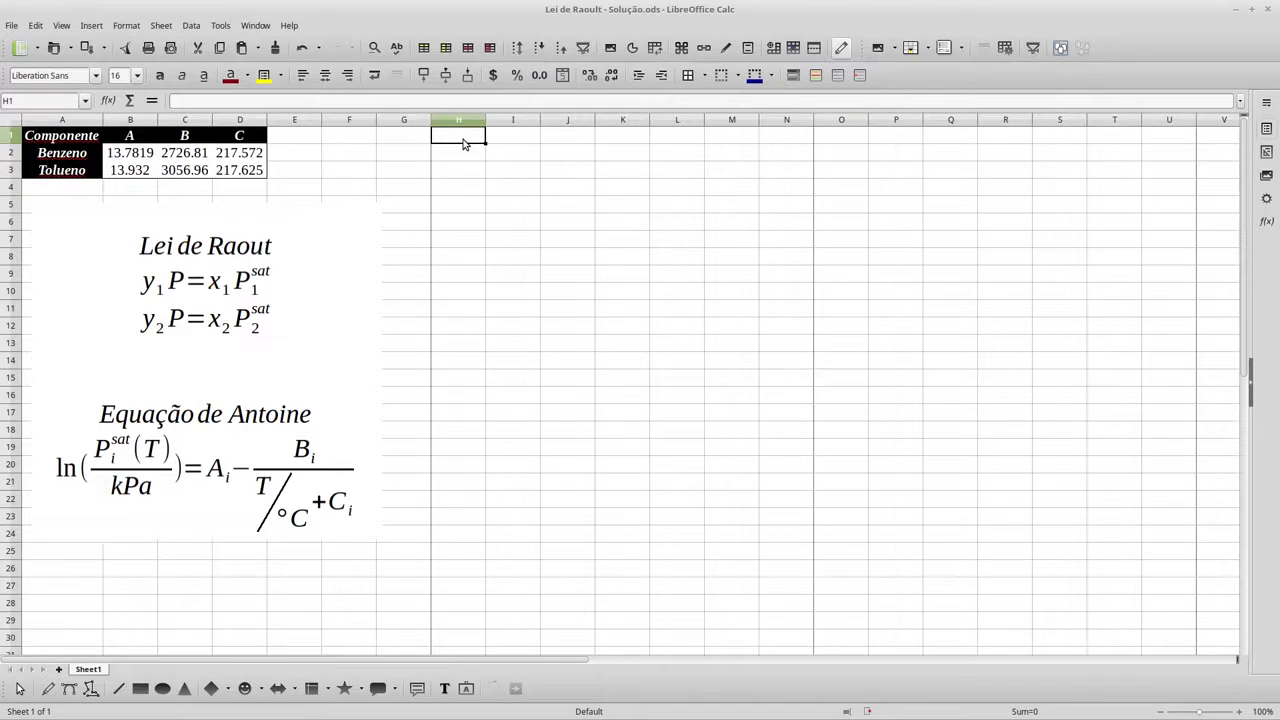
text(P)
key(Tab)
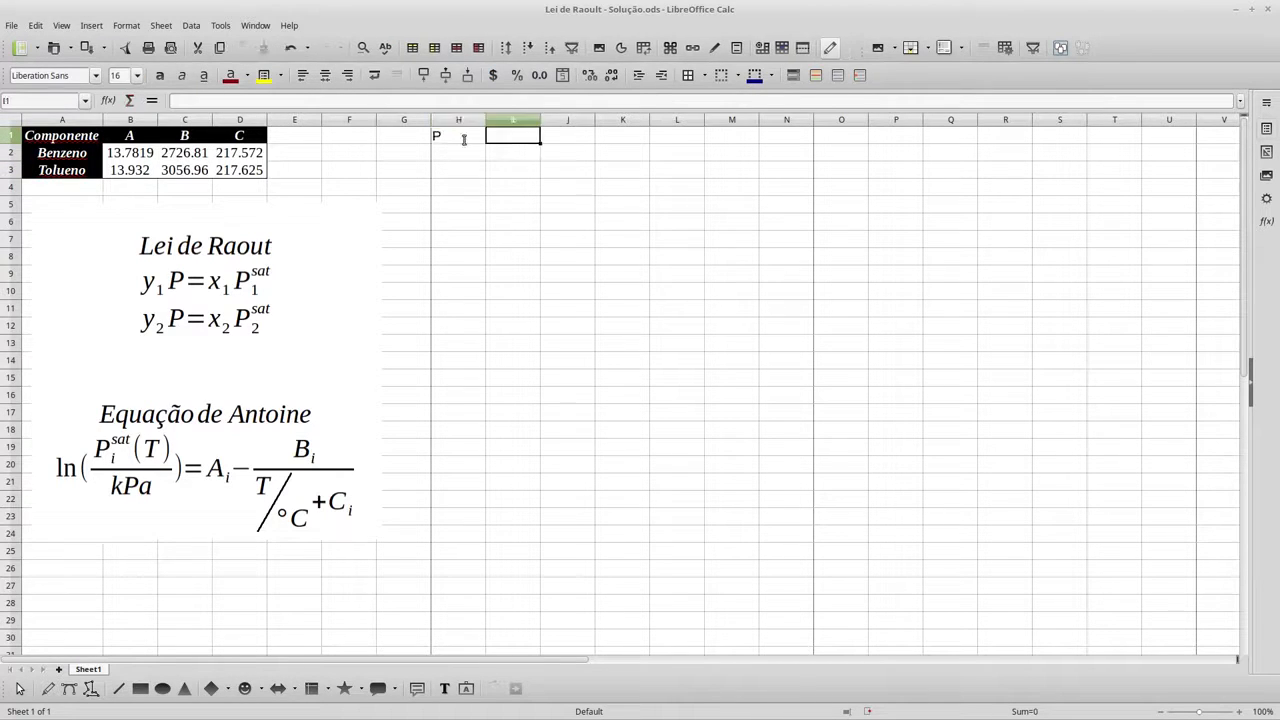
text(180)
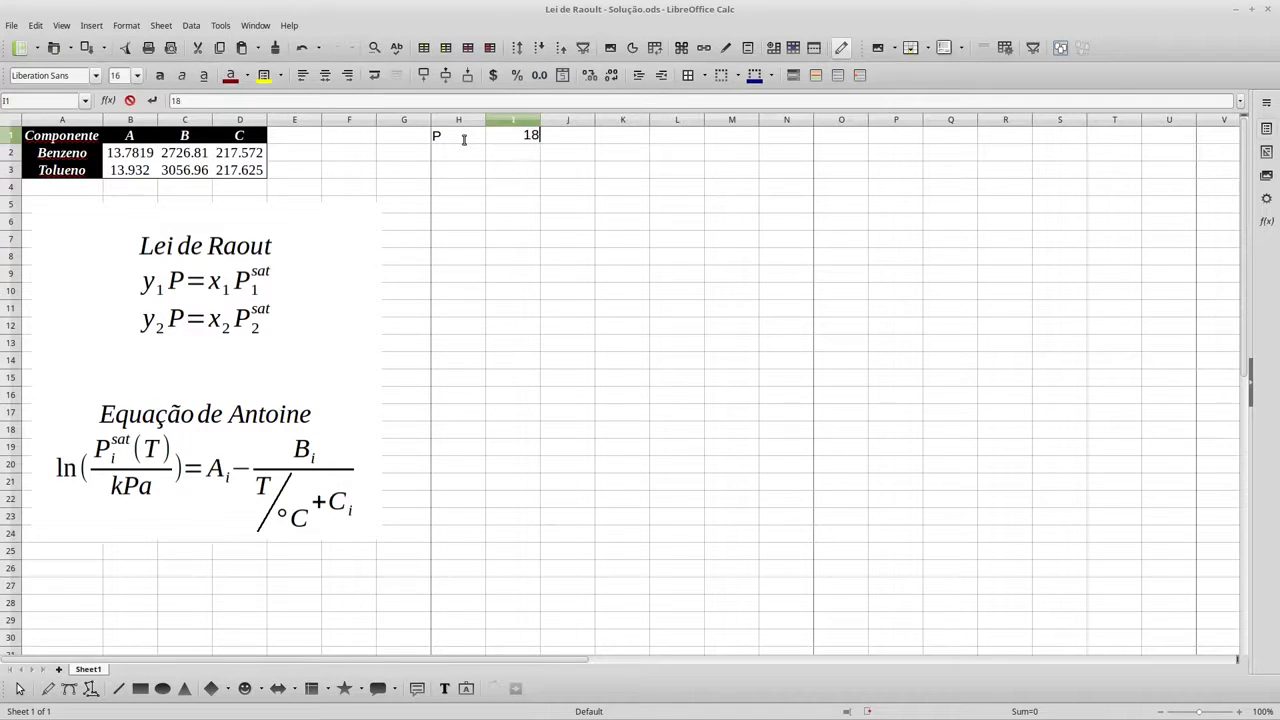
key(Tab)
text(Kpa)
key(BackSpace)
key(BackSpace)
key(BackSpace)
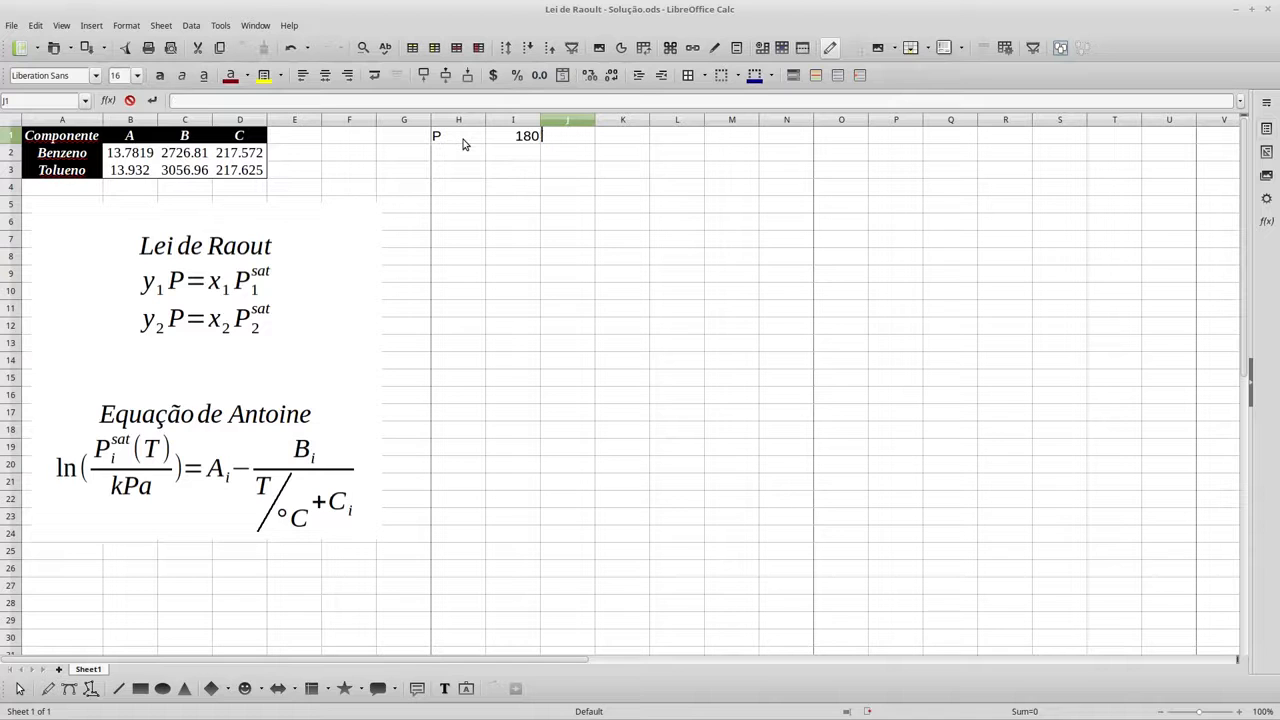
text(kPa)
key(Return)
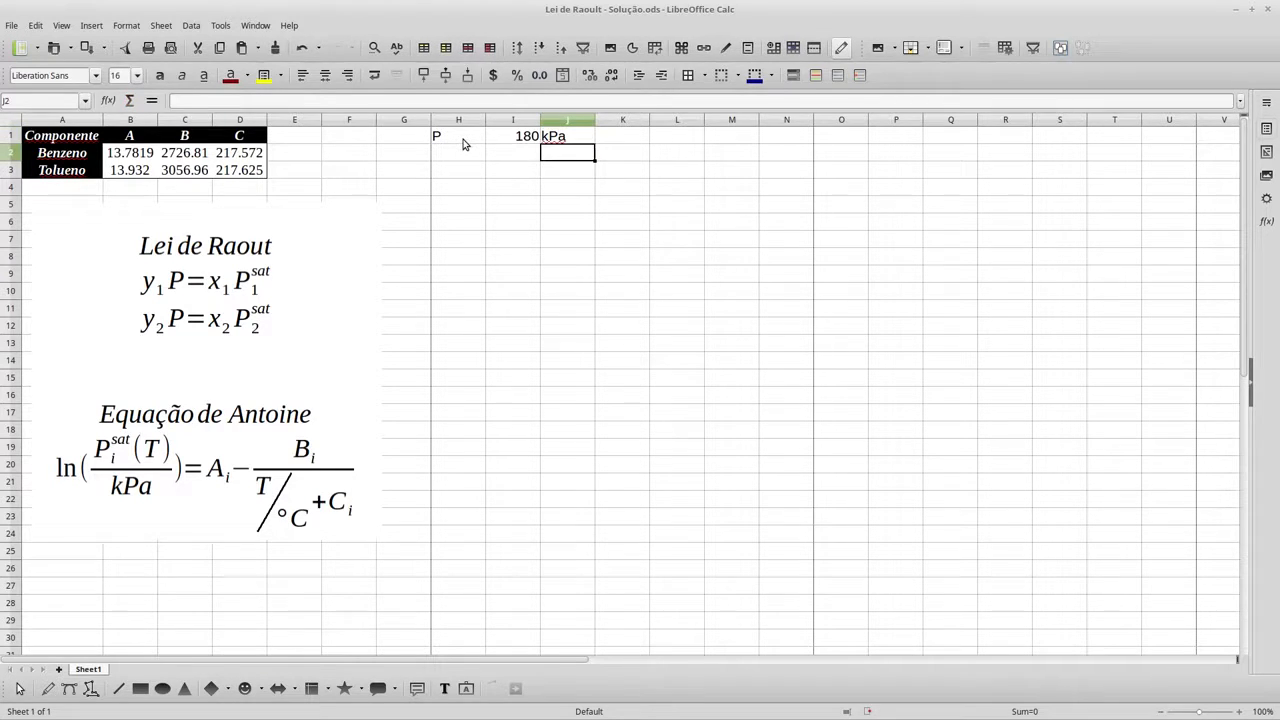
Enter the label y1 in H2 with the value 0.28 in I2.
key(Left)
key(Left)
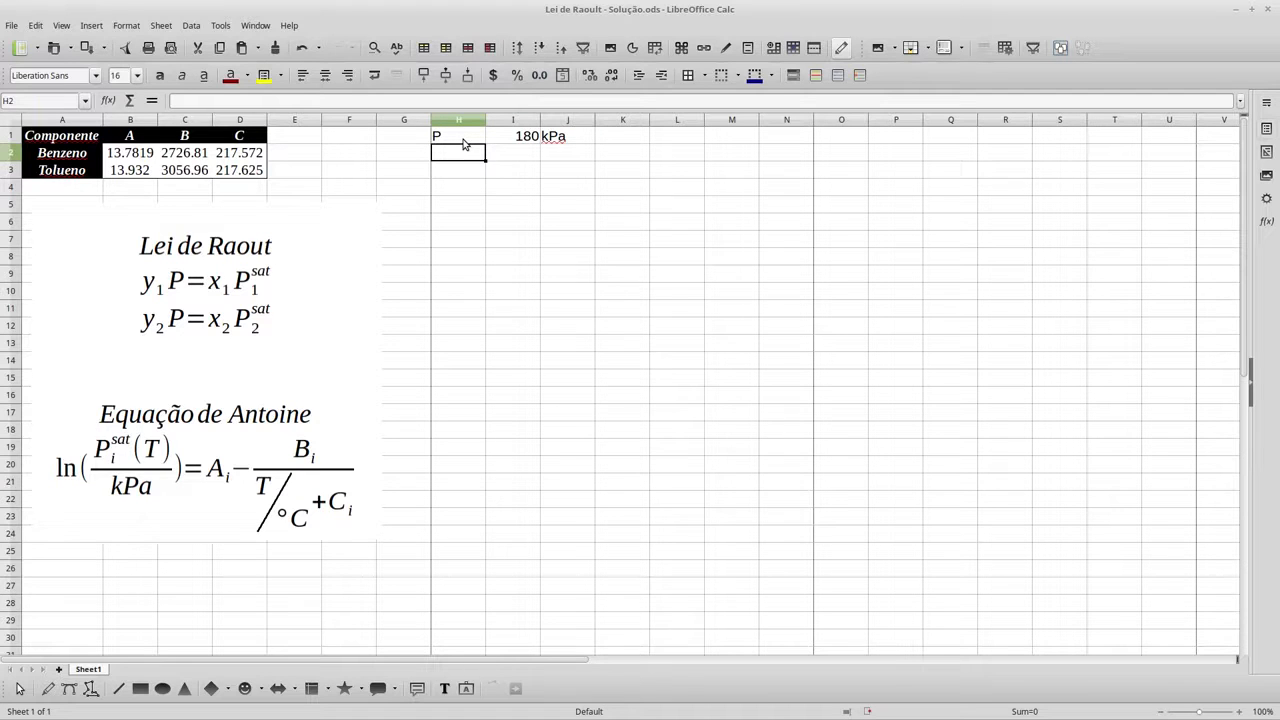
text(x)
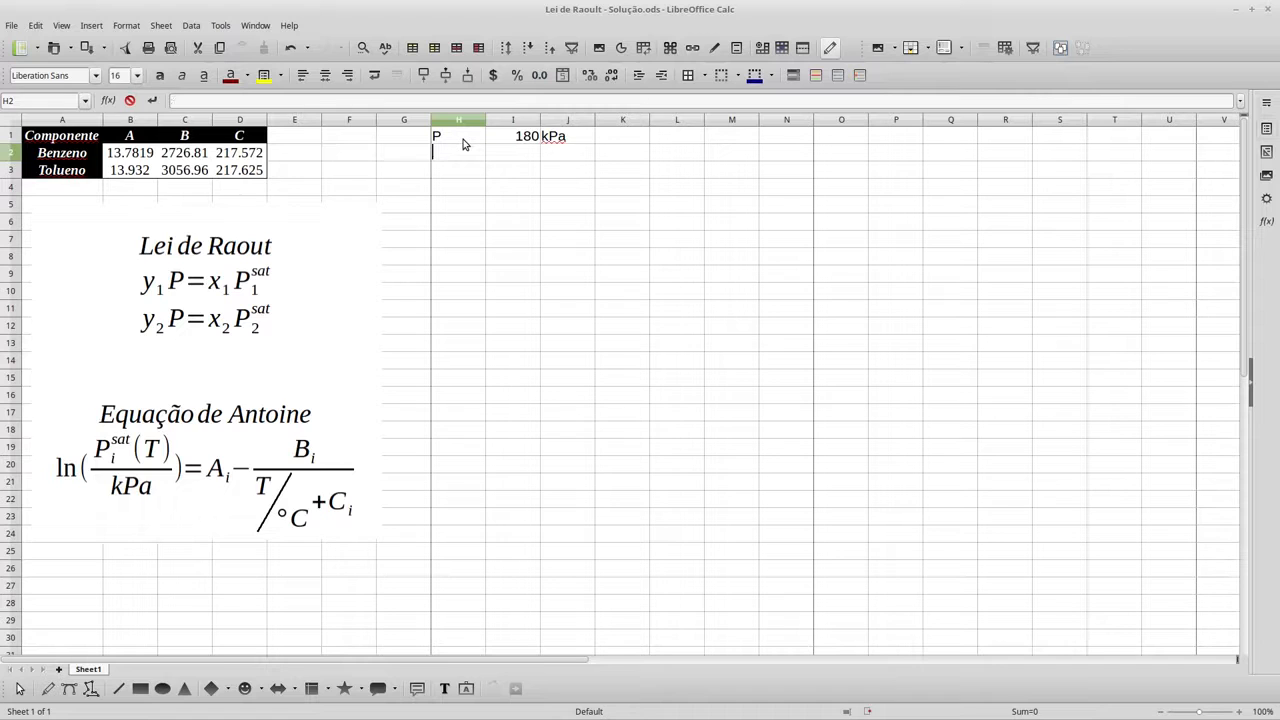
text(y1)
key(Tab)
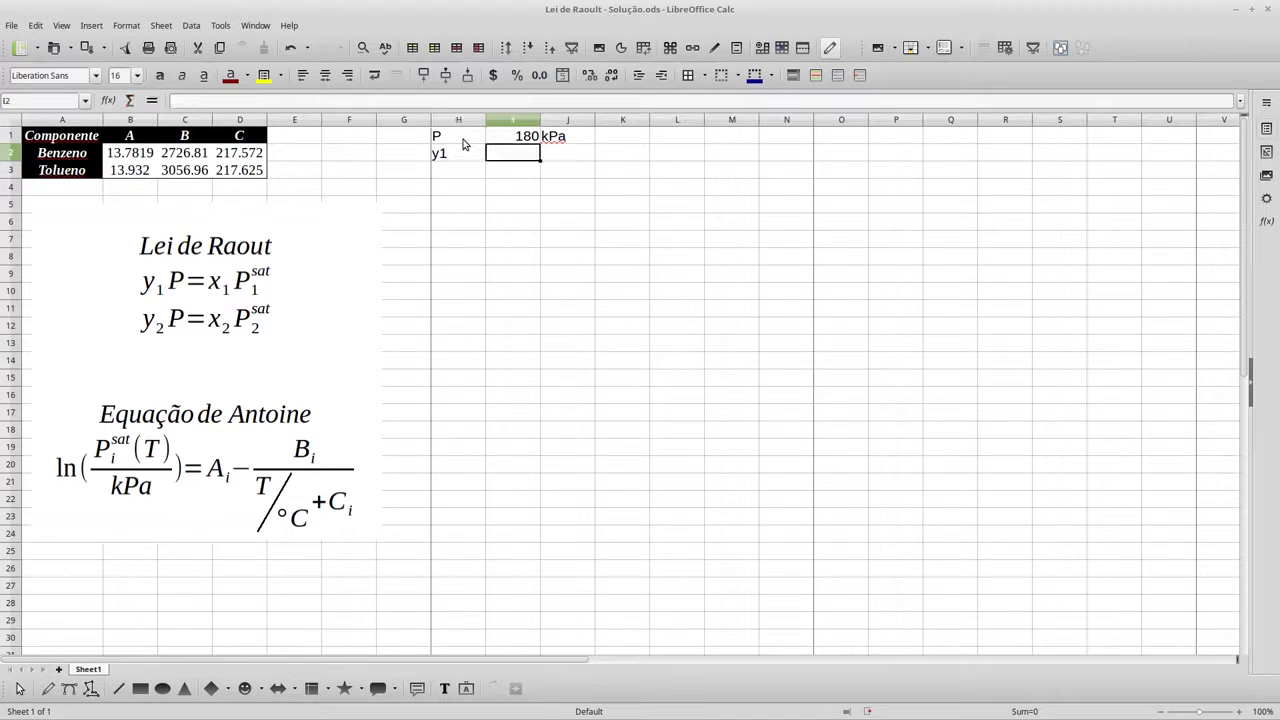
text(0.28)
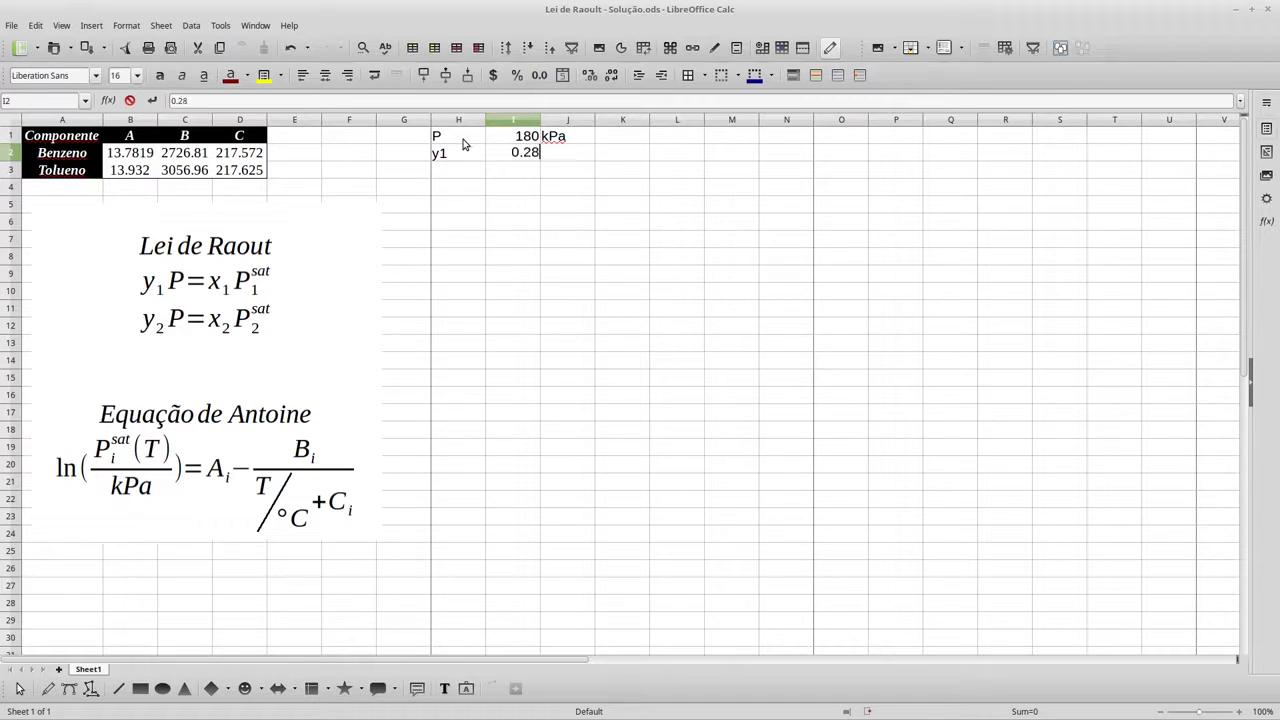
key(Down)
key(Down)
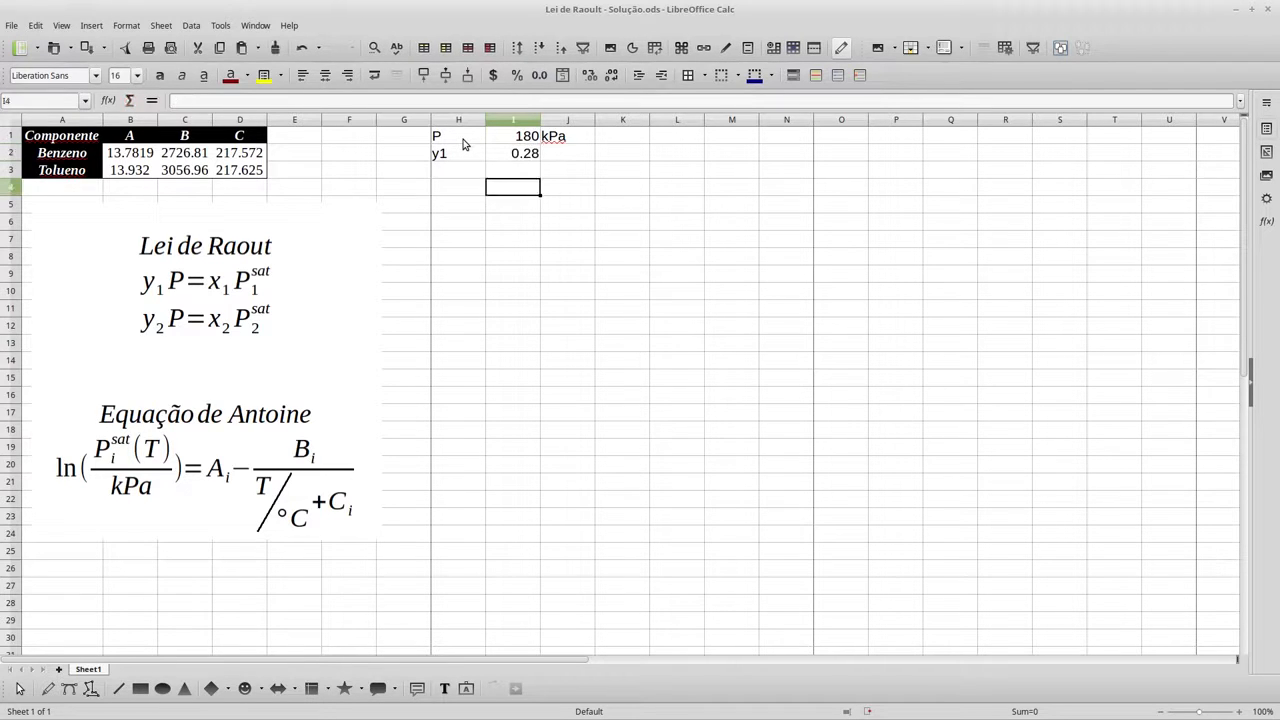
Enter the label y2 in H3 and calculate it in I3 as 1 minus the y1 value in I2.
key(Up)
key(Left)
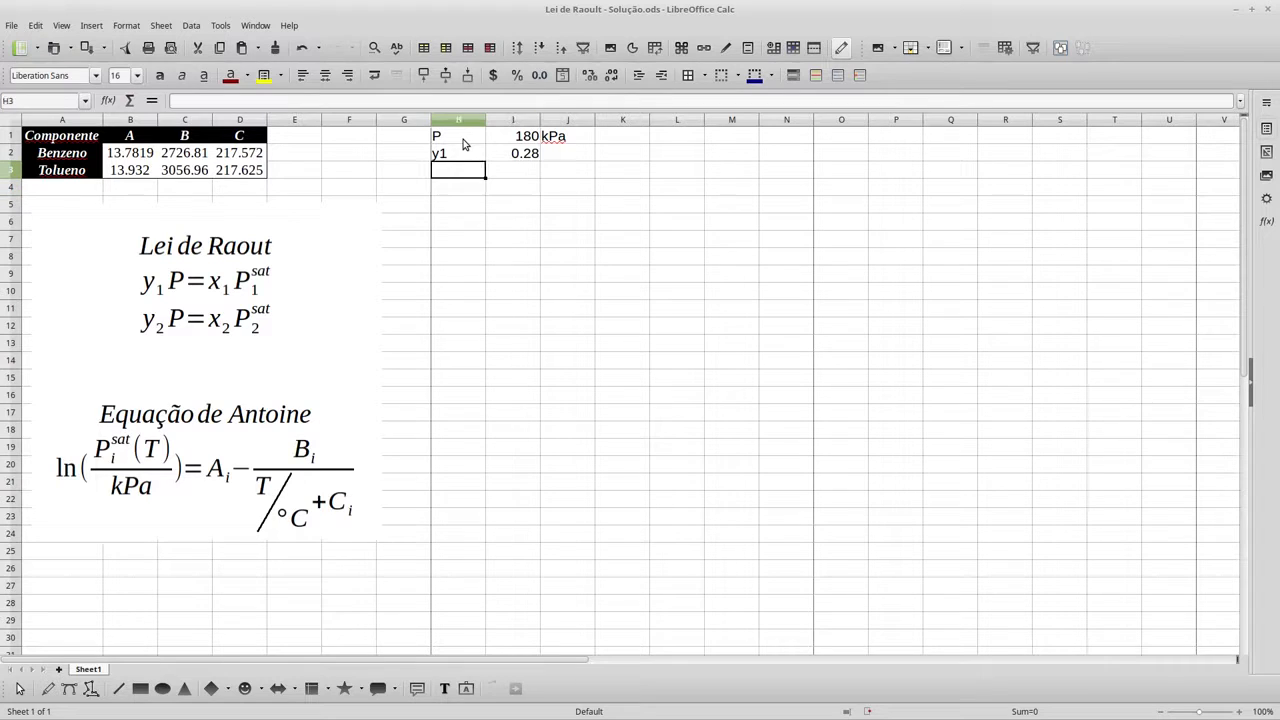
text(y2)
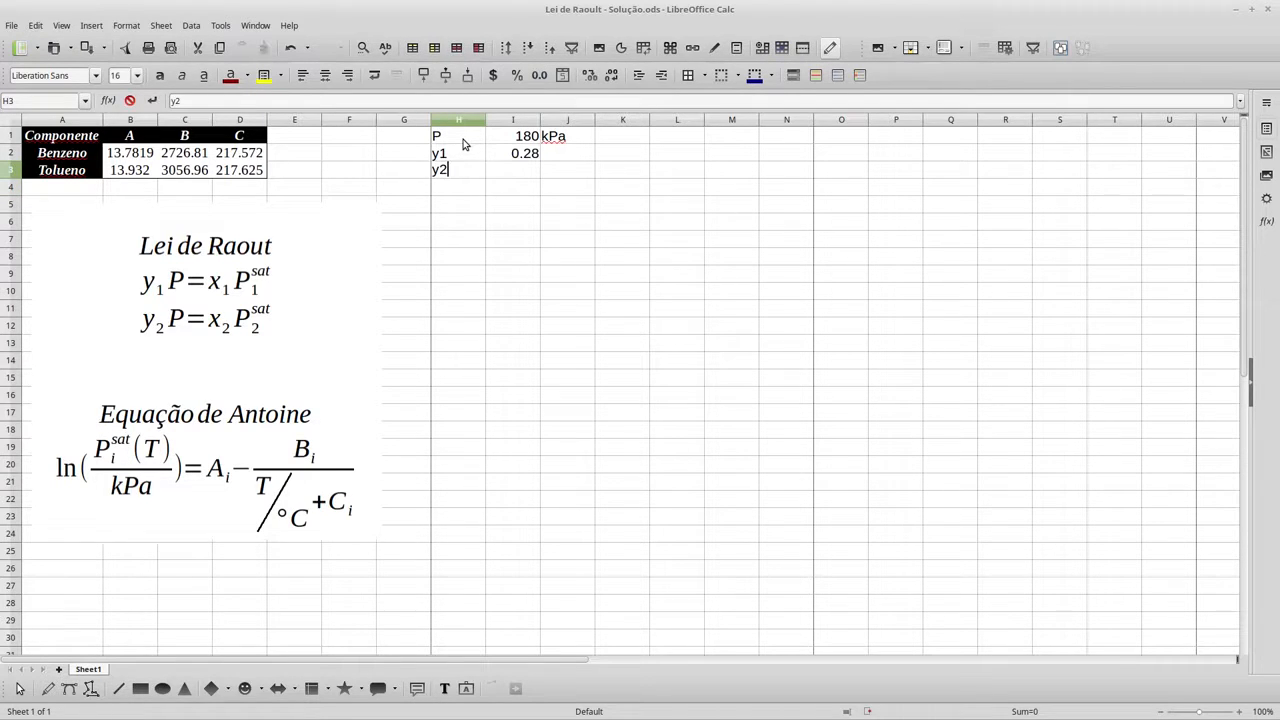
key(Tab)
text(=1-)
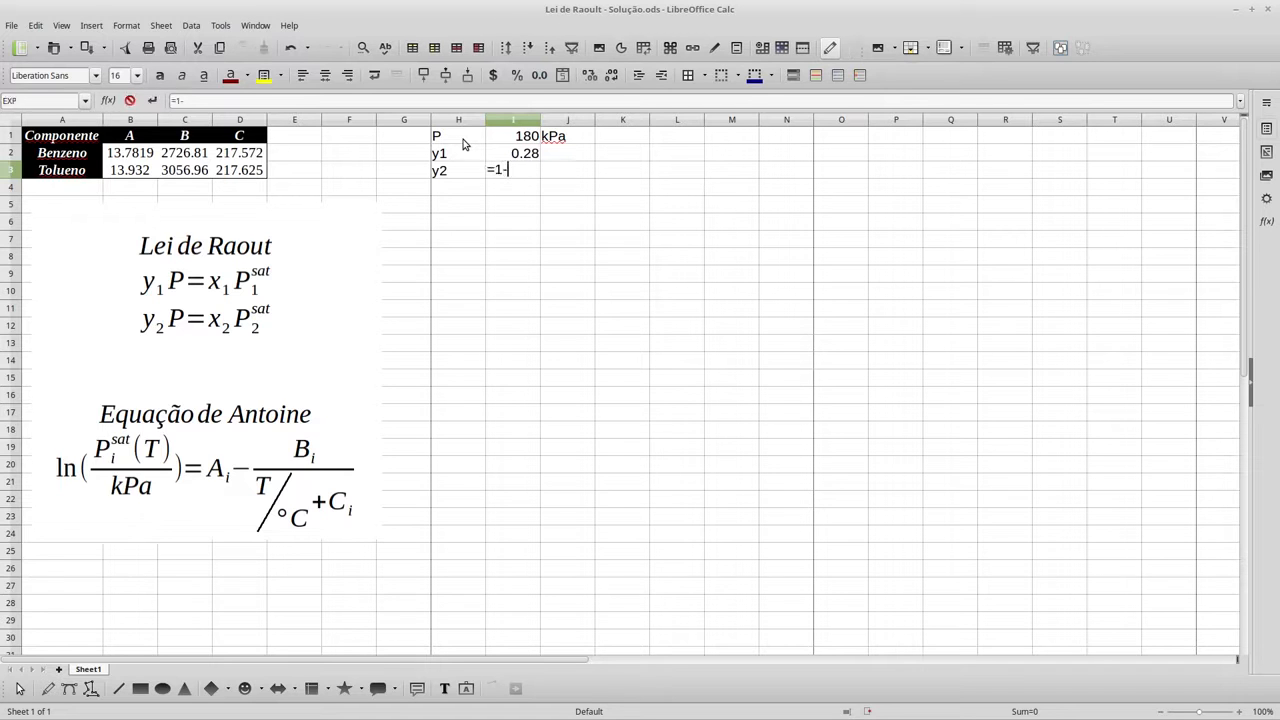
click(511, 150)
Enter the temperature label T in L1 with the value 110 in M1.
click(668, 134)
click(700, 237)
click(663, 132)
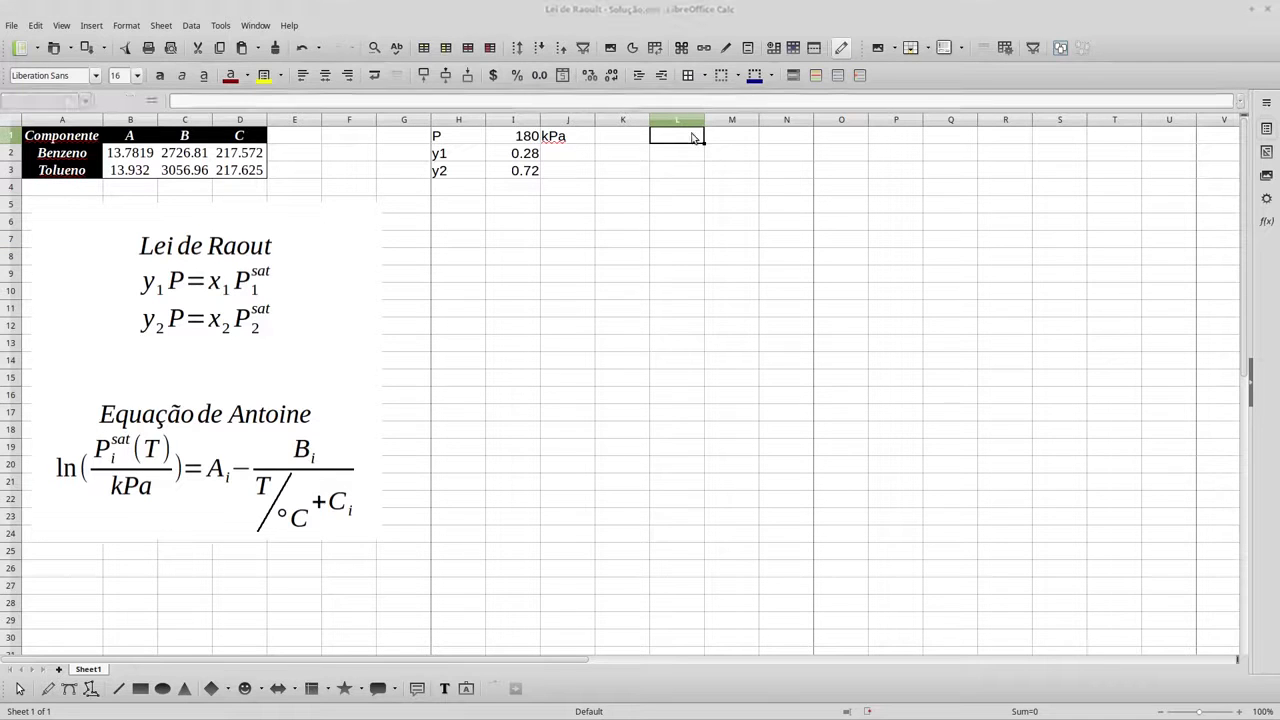
click(684, 131)
click(677, 175)
click(681, 136)
text(T)
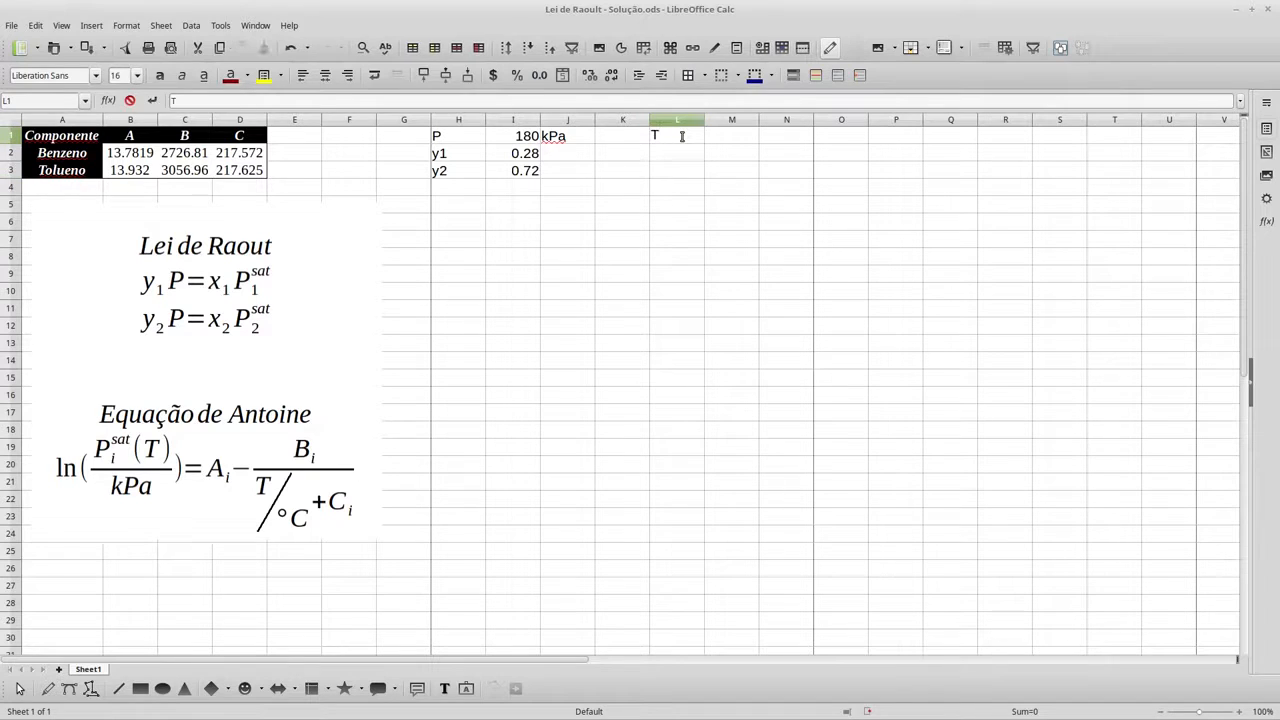
key(Tab)
text(110)
key(Return)
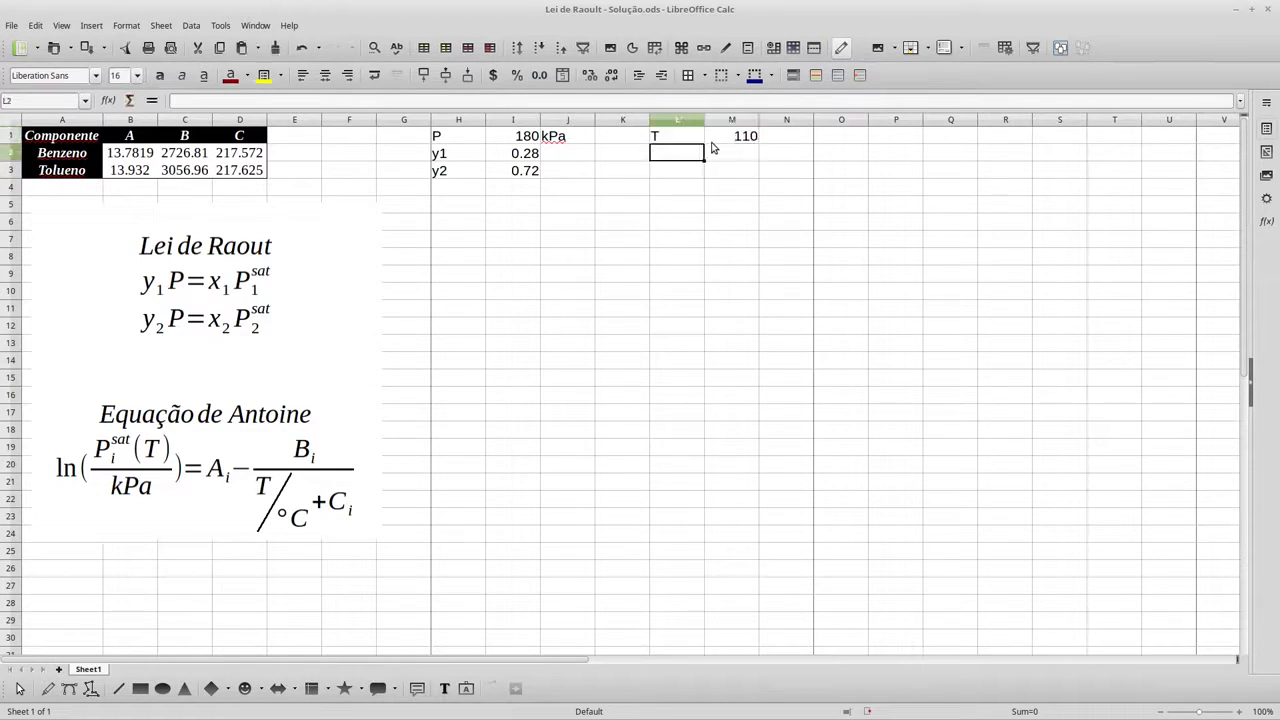
Enter the label x1 in L2 with the value 0.23 in M2.
text(x1)
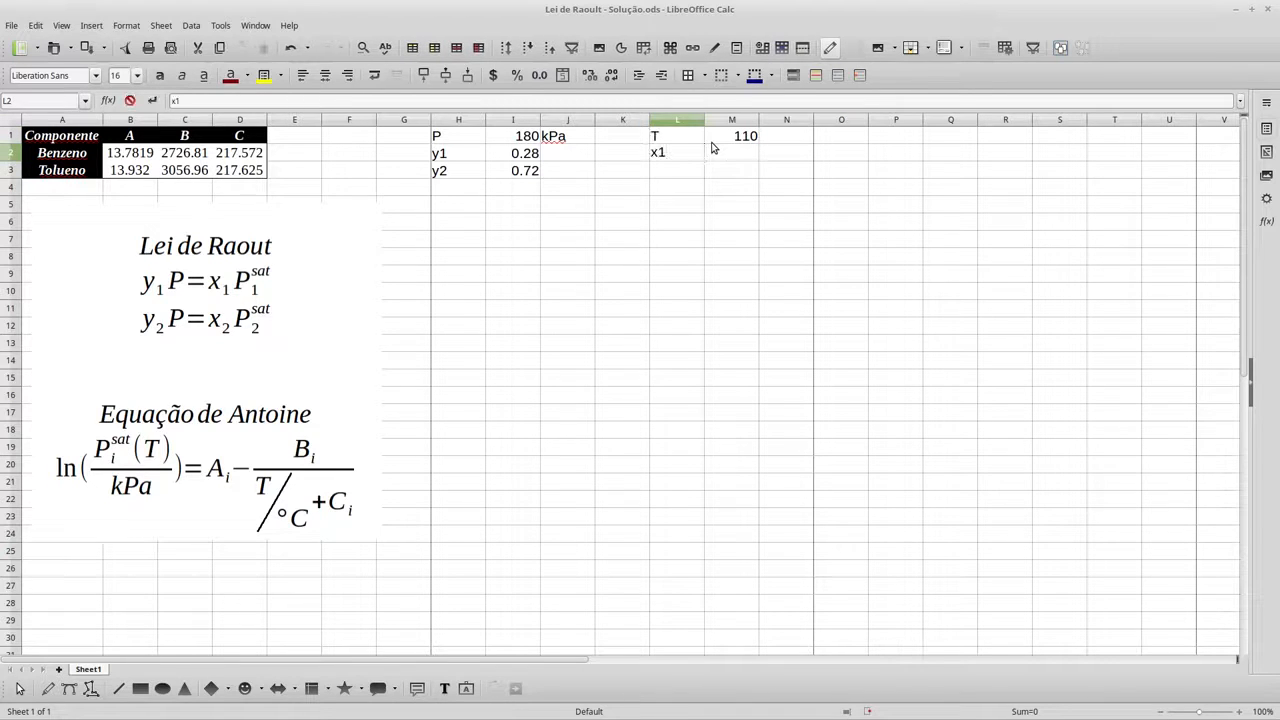
key(Tab)
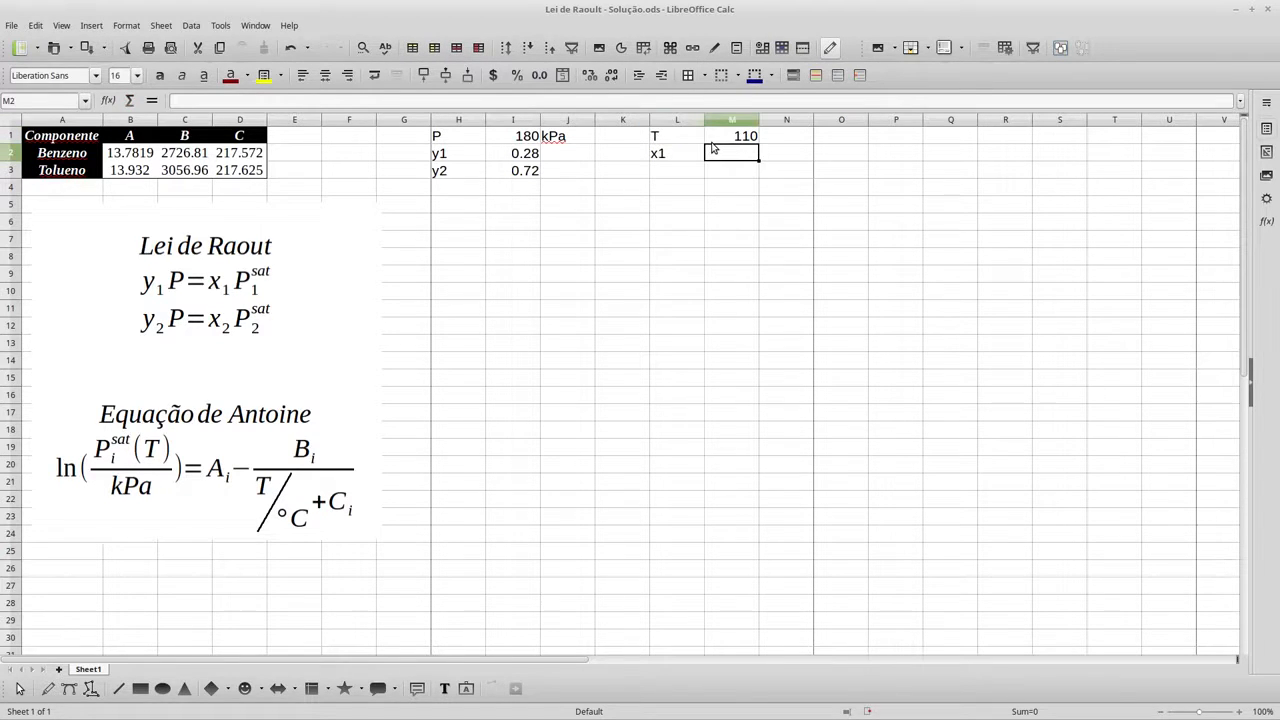
text(0.23)
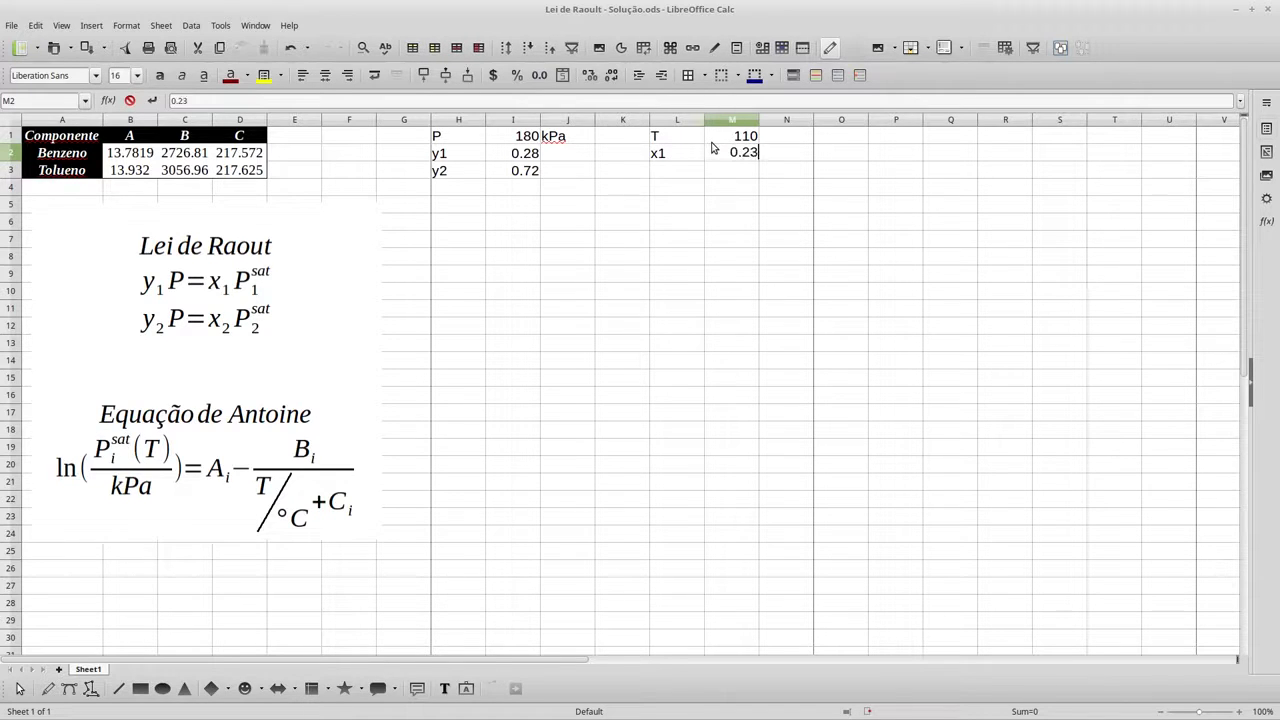
key(Return)
Enter the label x2 in L3 and calculate it in M3 as 1 minus the x1 value in M2.
text(x2)
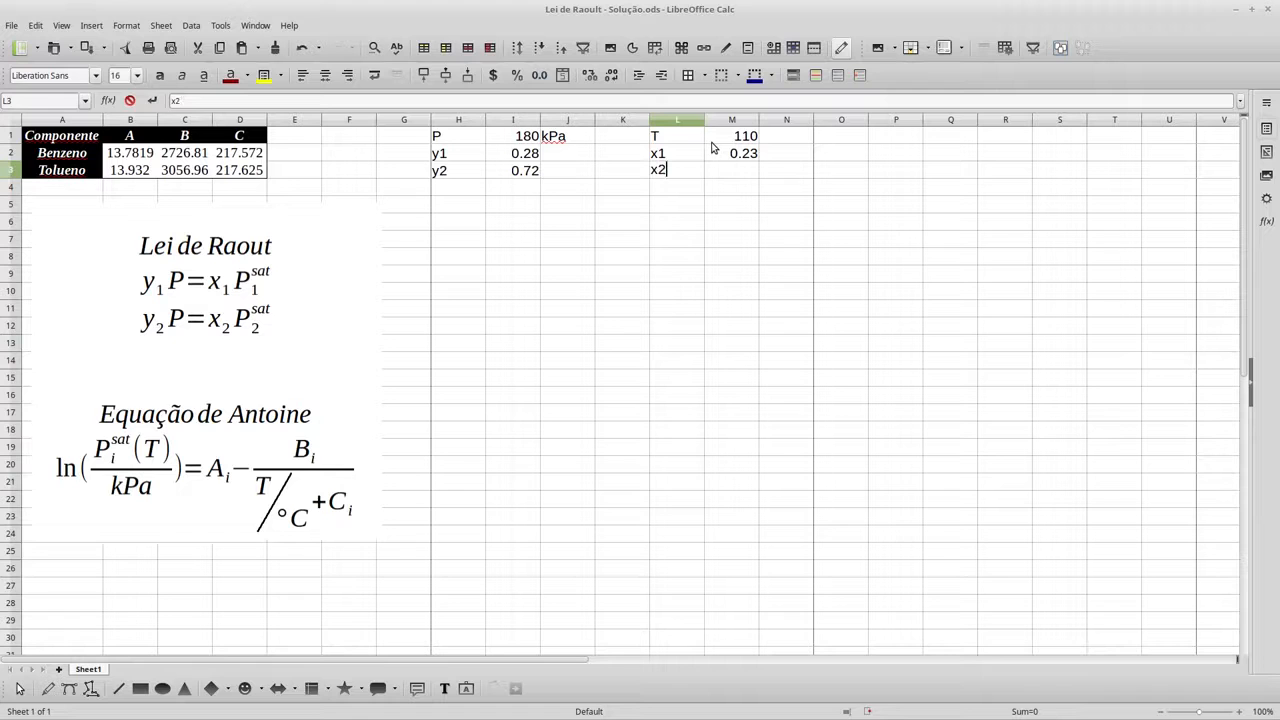
key(Tab)
text(=)
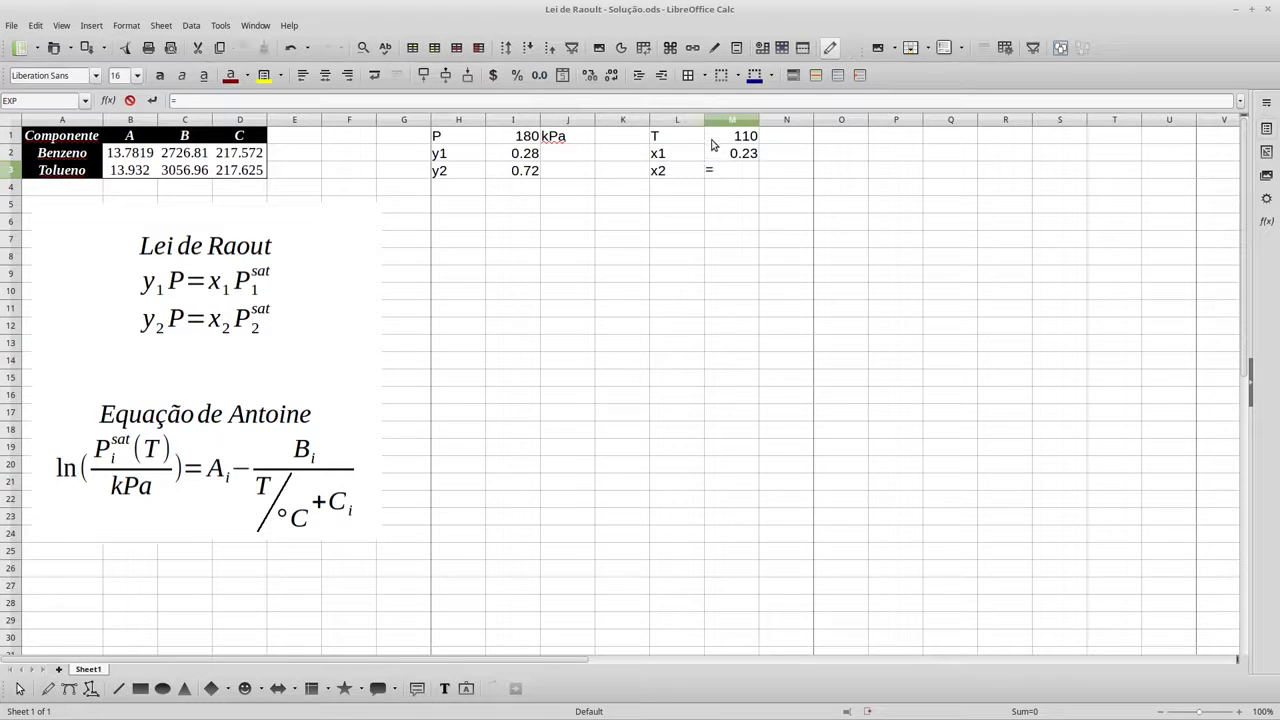
text(1-)
click(730, 153)
key(Return)
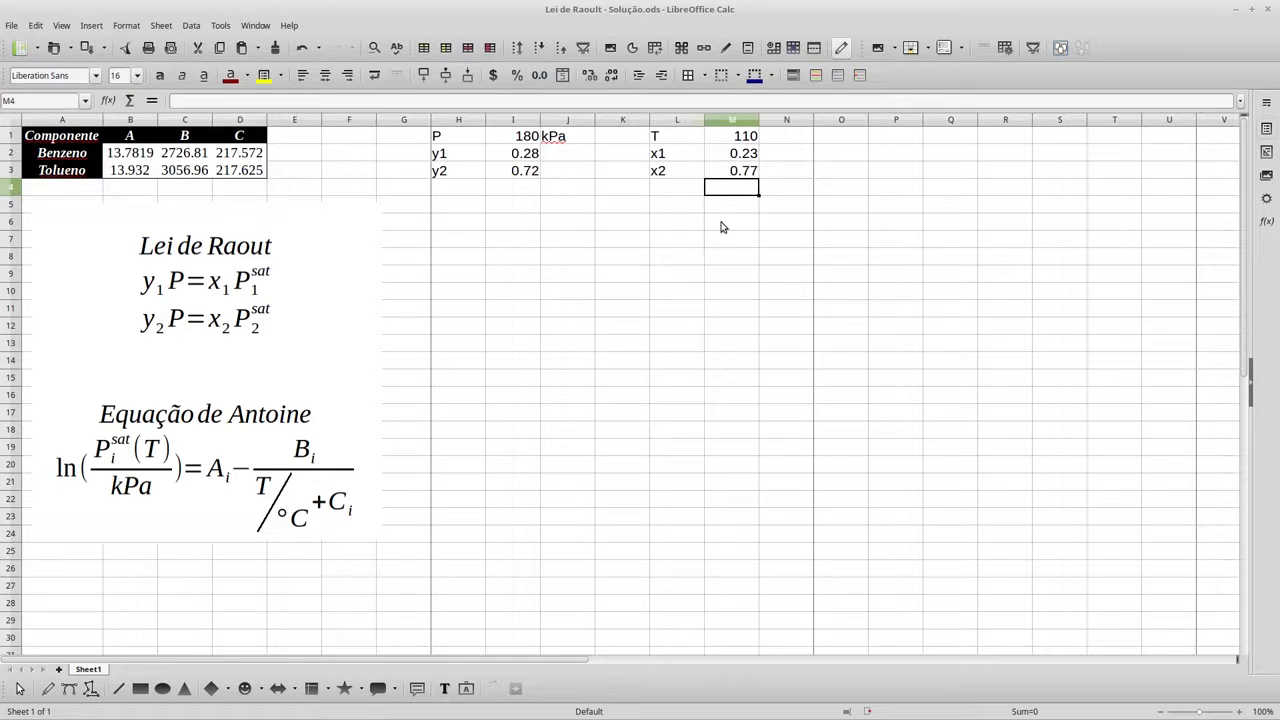
Highlight the T and x1 values in M1:M2 with a light green background.
drag(741, 135, 741, 150)
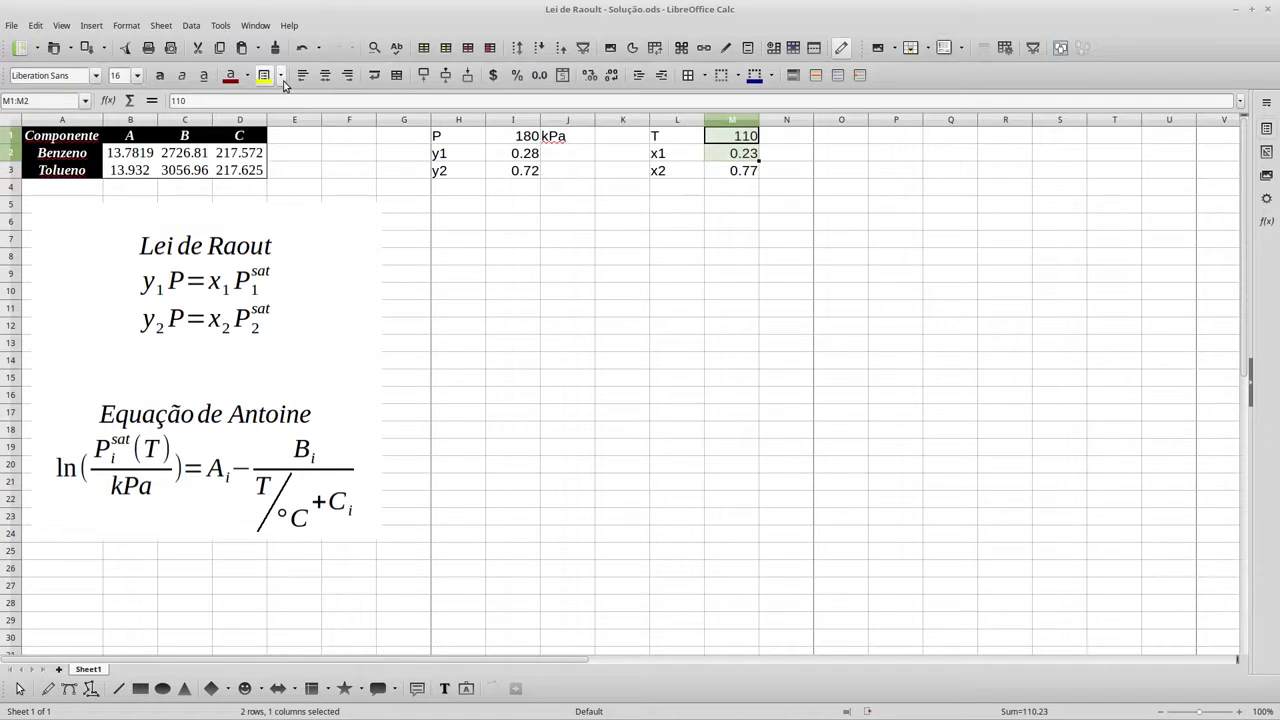
click(283, 80)
click(373, 188)
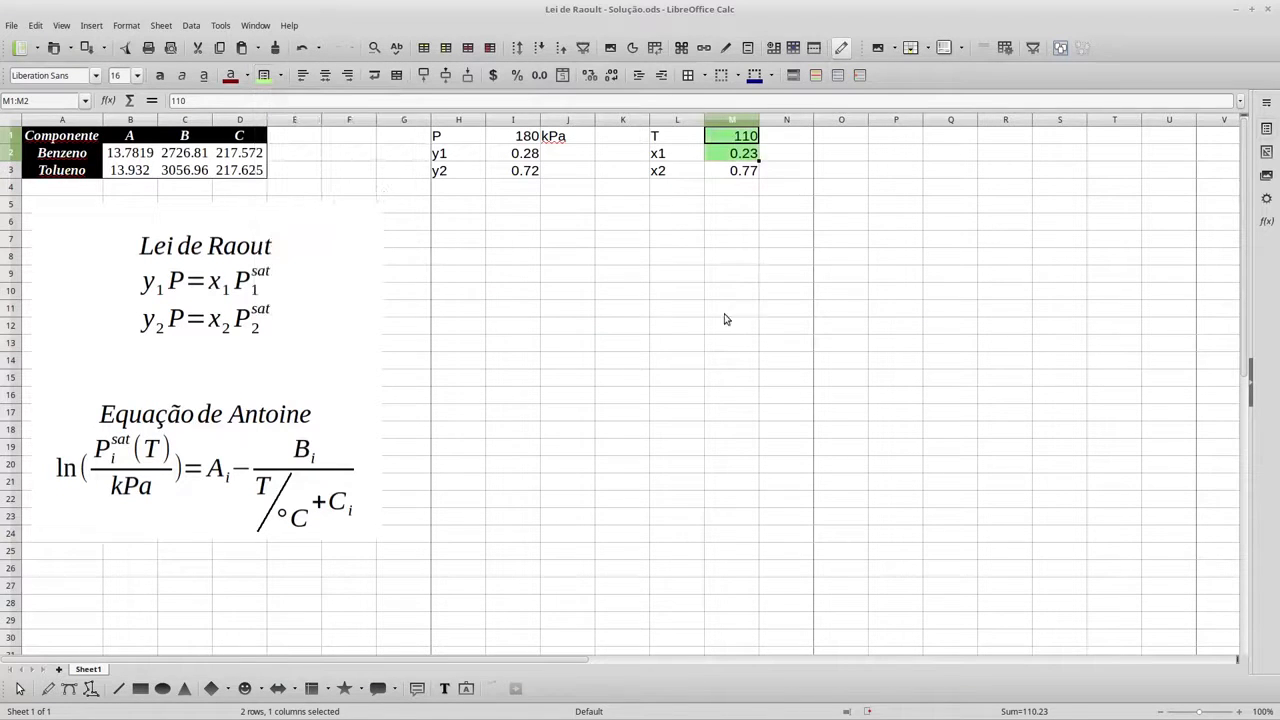
click(726, 319)
mouse_move(738, 137)
mouse_down()
mouse_move(735, 170)
mouse_move(735, 155)
mouse_up()
Enter the saturation pressure labels Psat1 in H5 and psat2 in H6.
click(464, 210)
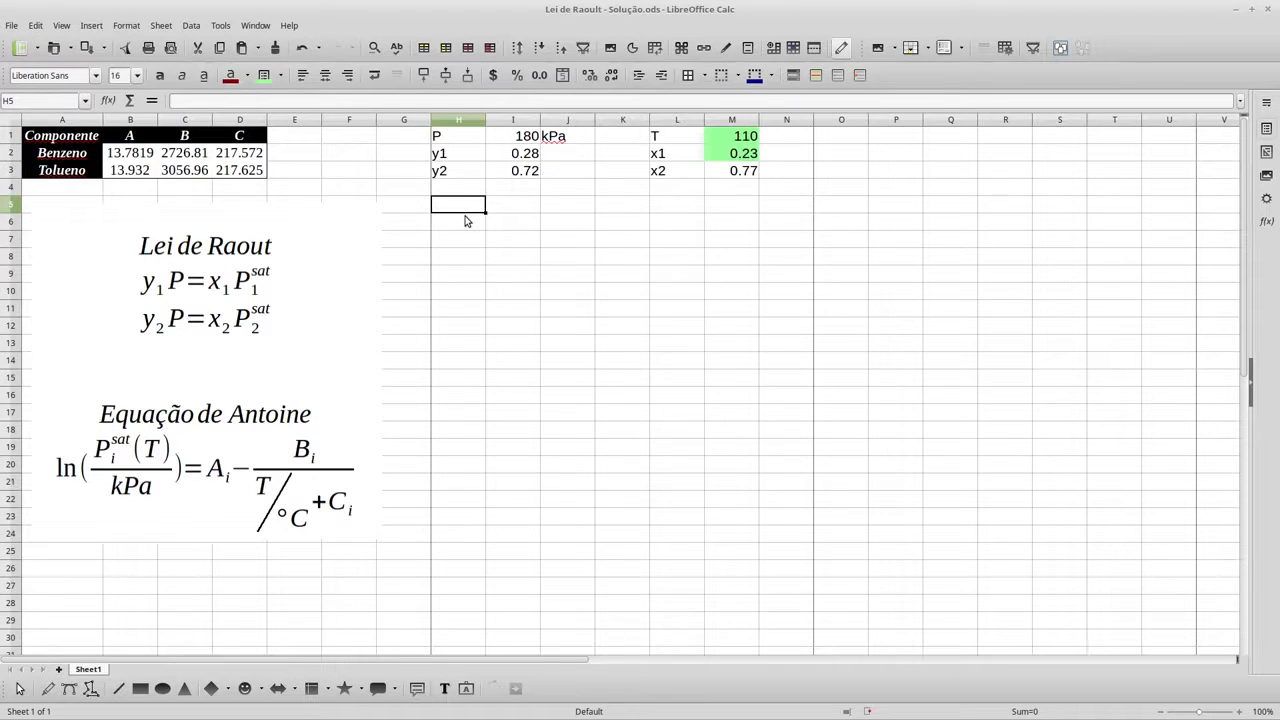
text(Psat)
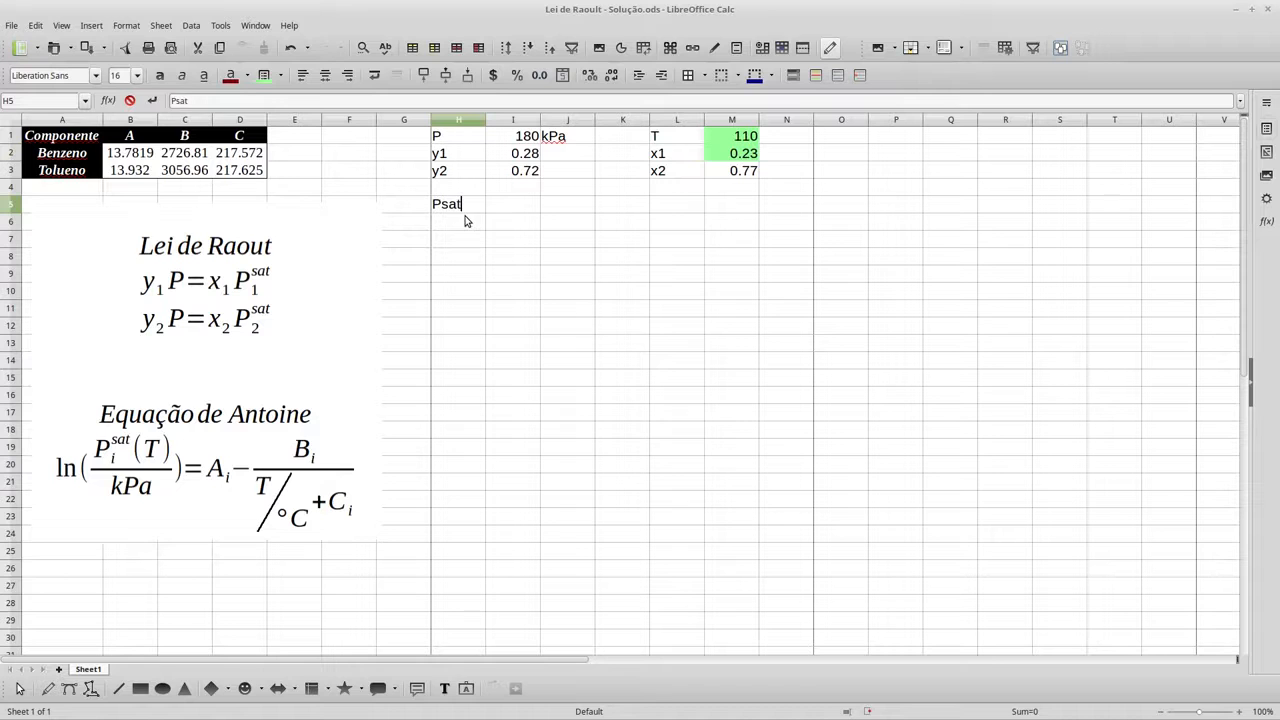
text(1)
key(Return)
text(pasat)
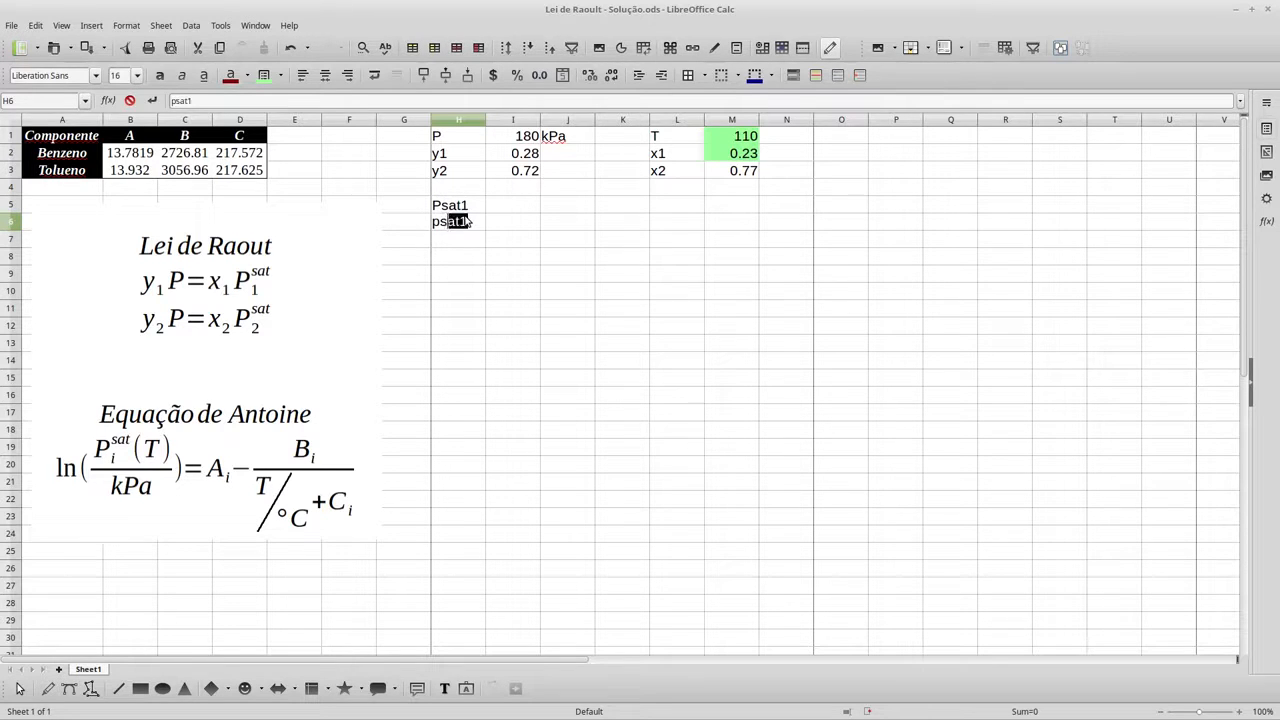
text(2)
key(Return)
Begin the benzene saturation pressure formula in I5 with the exponential function, =exp(.
click(512, 207)
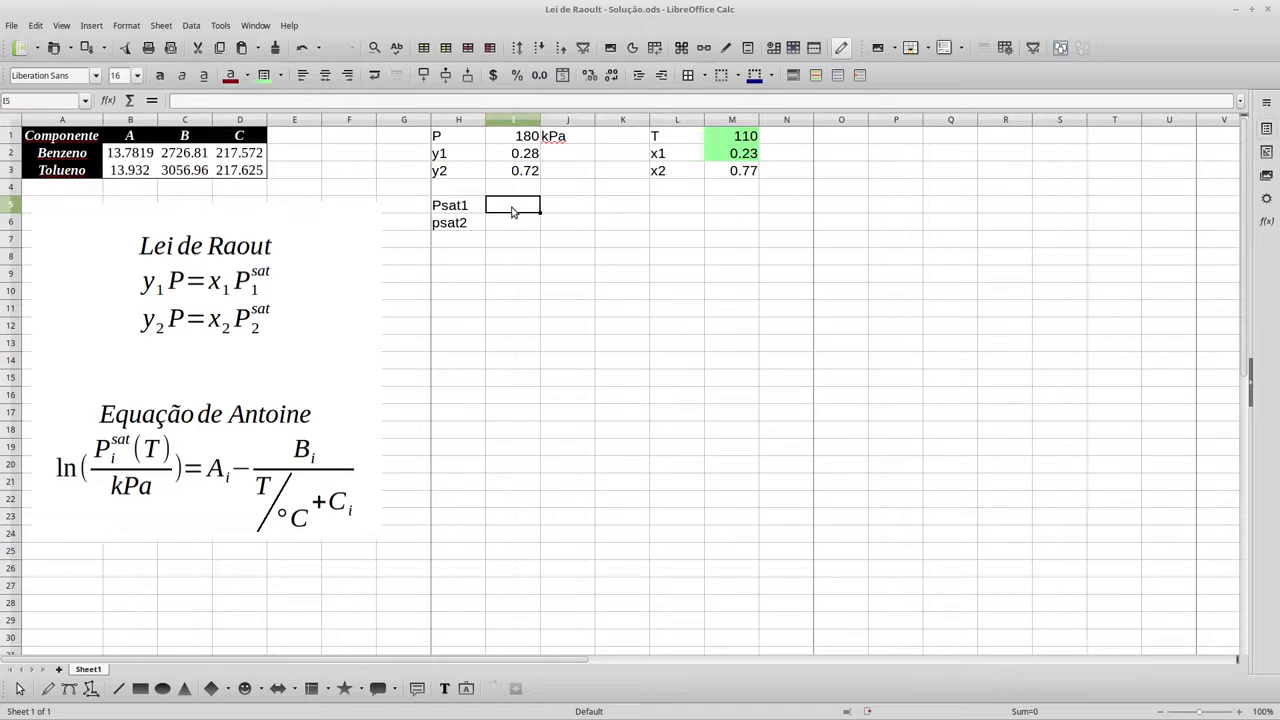
text(=)
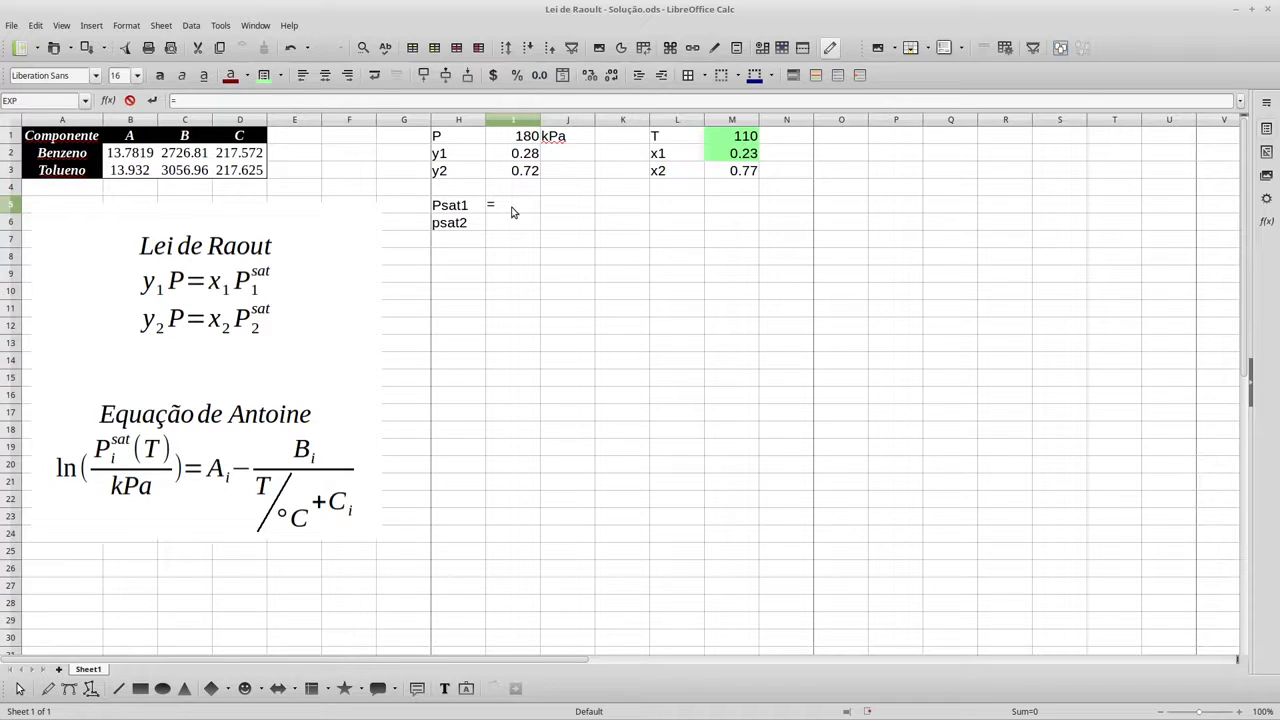
text(exp()
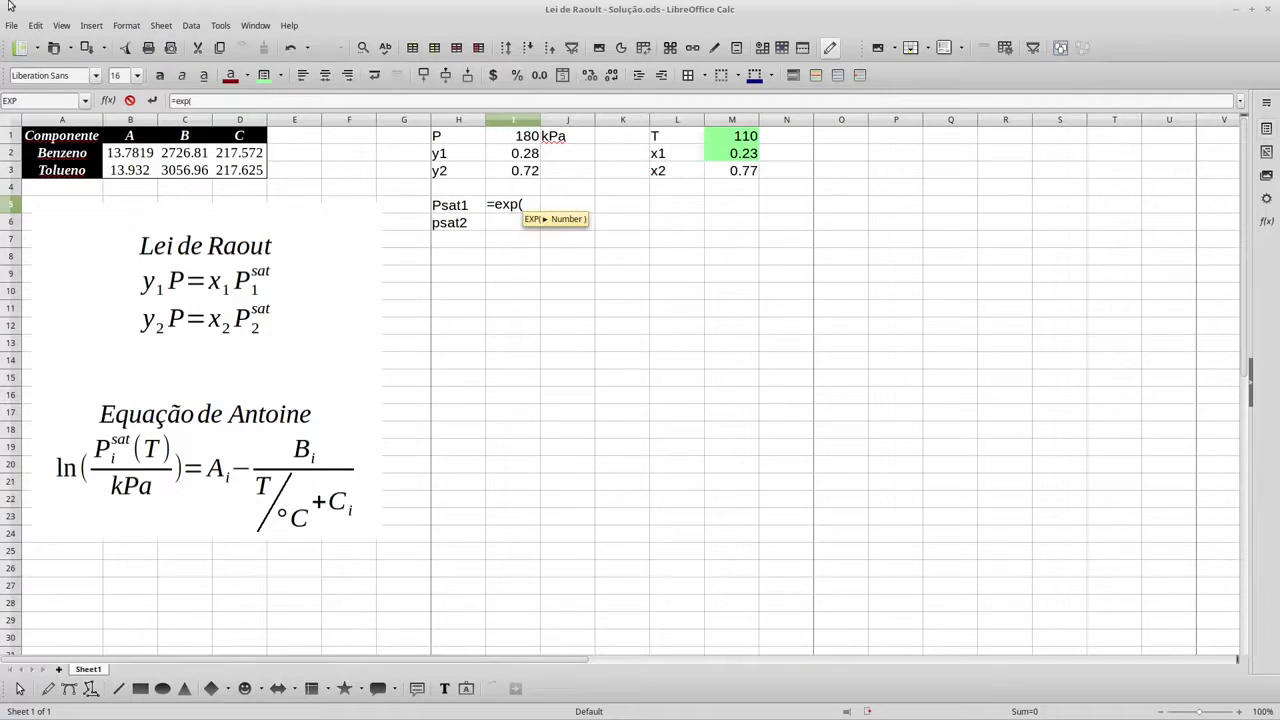
click(458, 325)
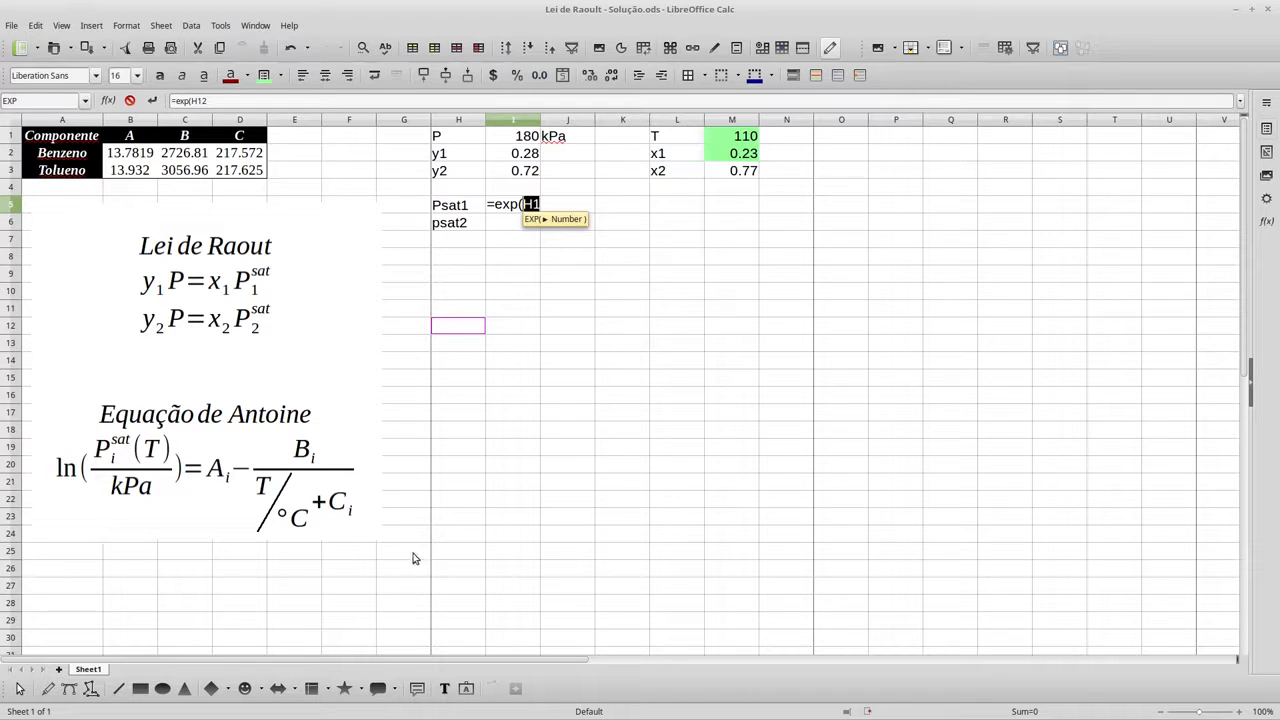
click(223, 102)
key(BackSpace)
key(BackSpace)
key(BackSpace)
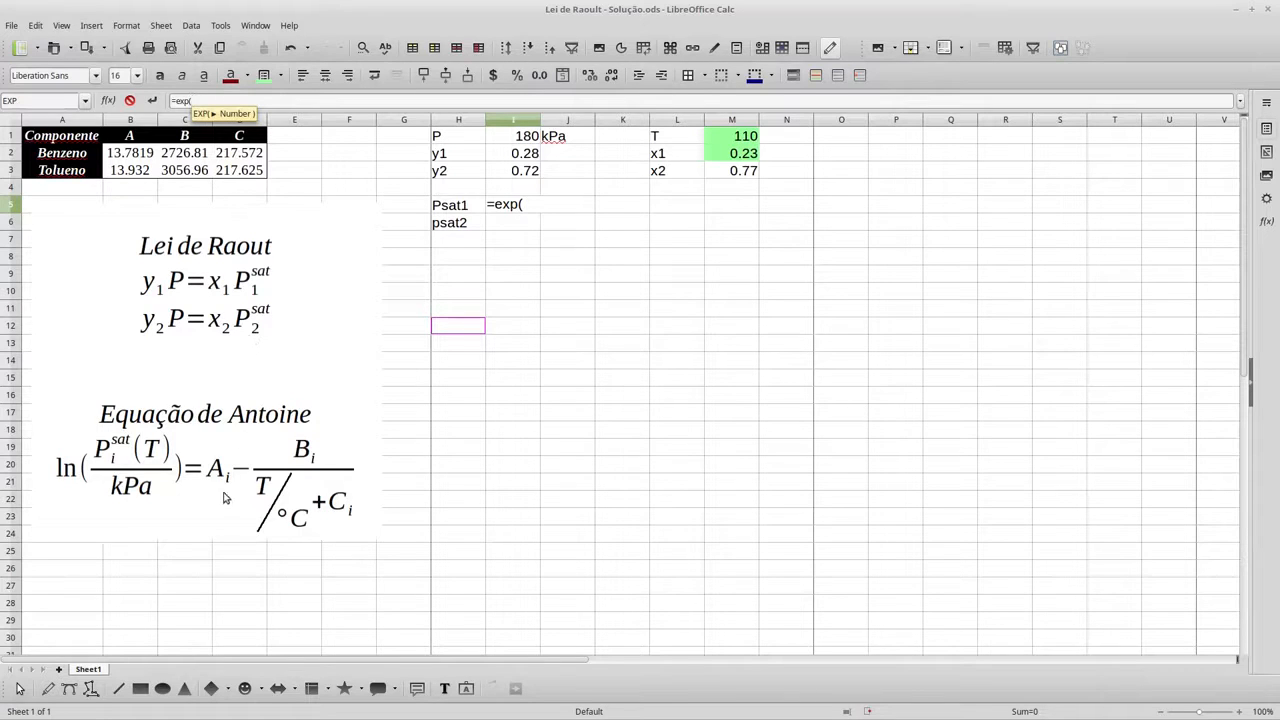
Complete the Antoine formula in I5 as =EXP(B2-(C2/(M1+D2))), using the benzene constants and the temperature cell.
click(137, 155)
text(-()
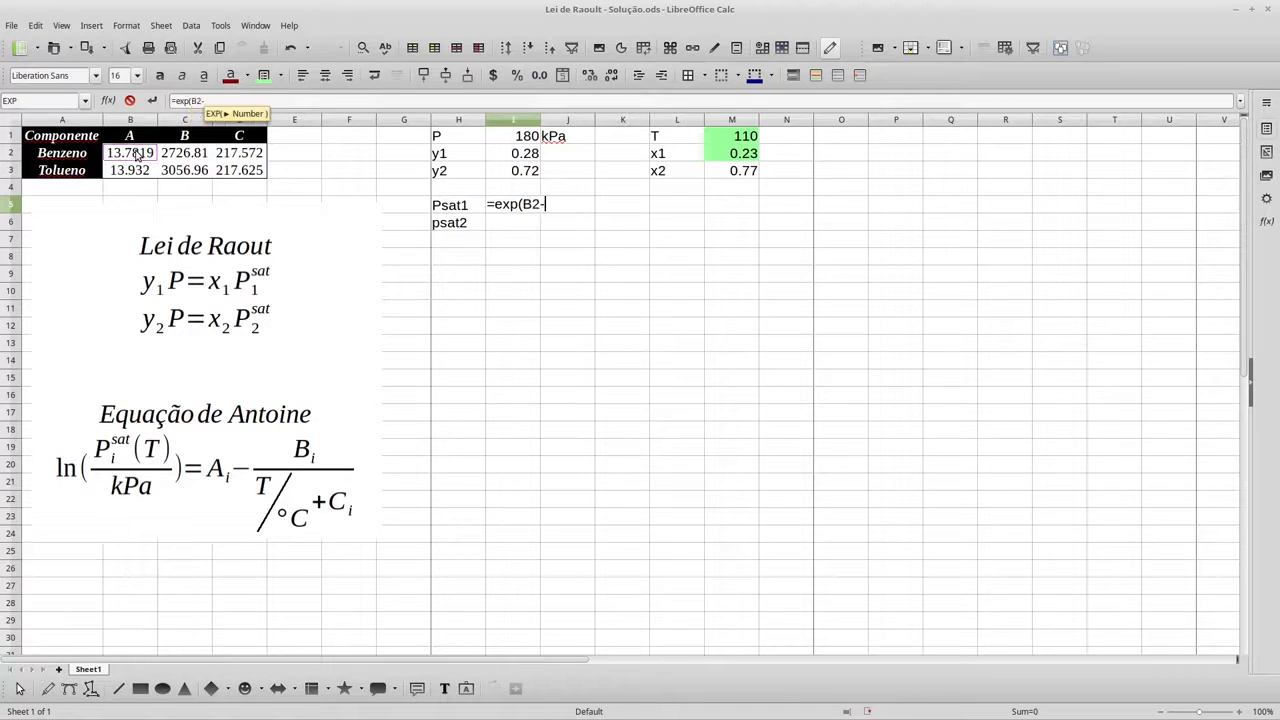
click(183, 156)
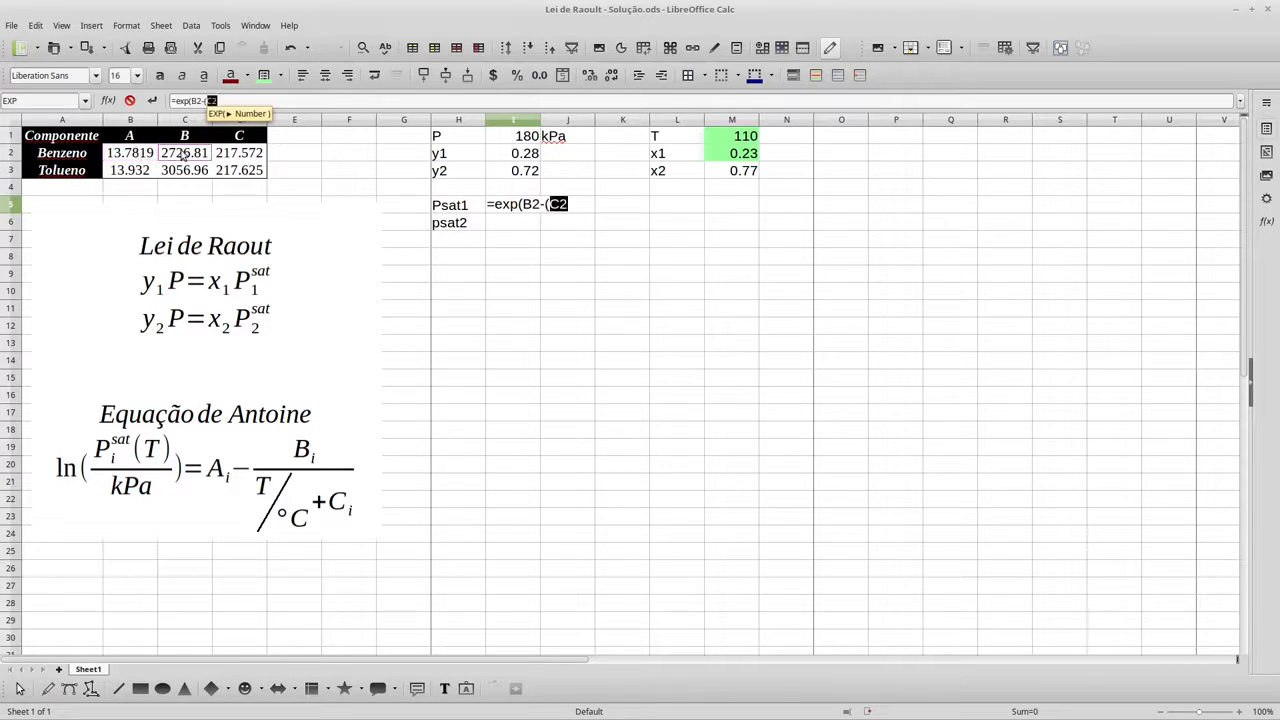
text(/()
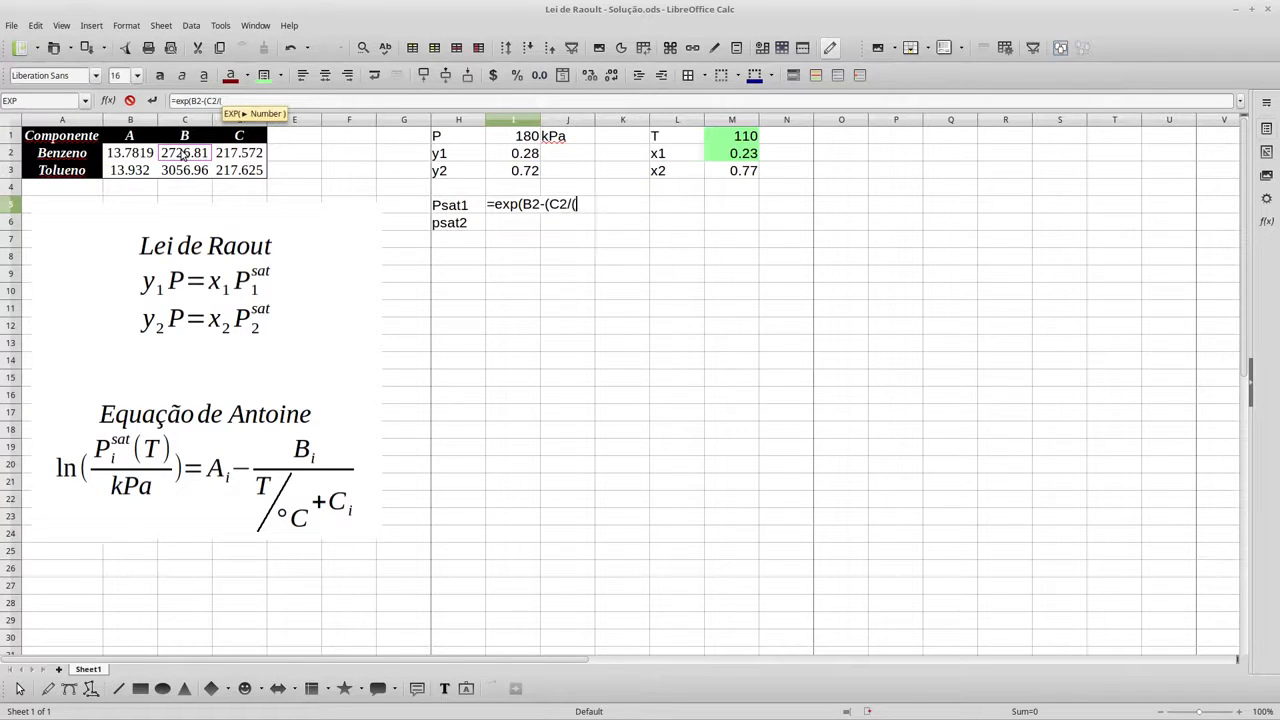
click(727, 137)
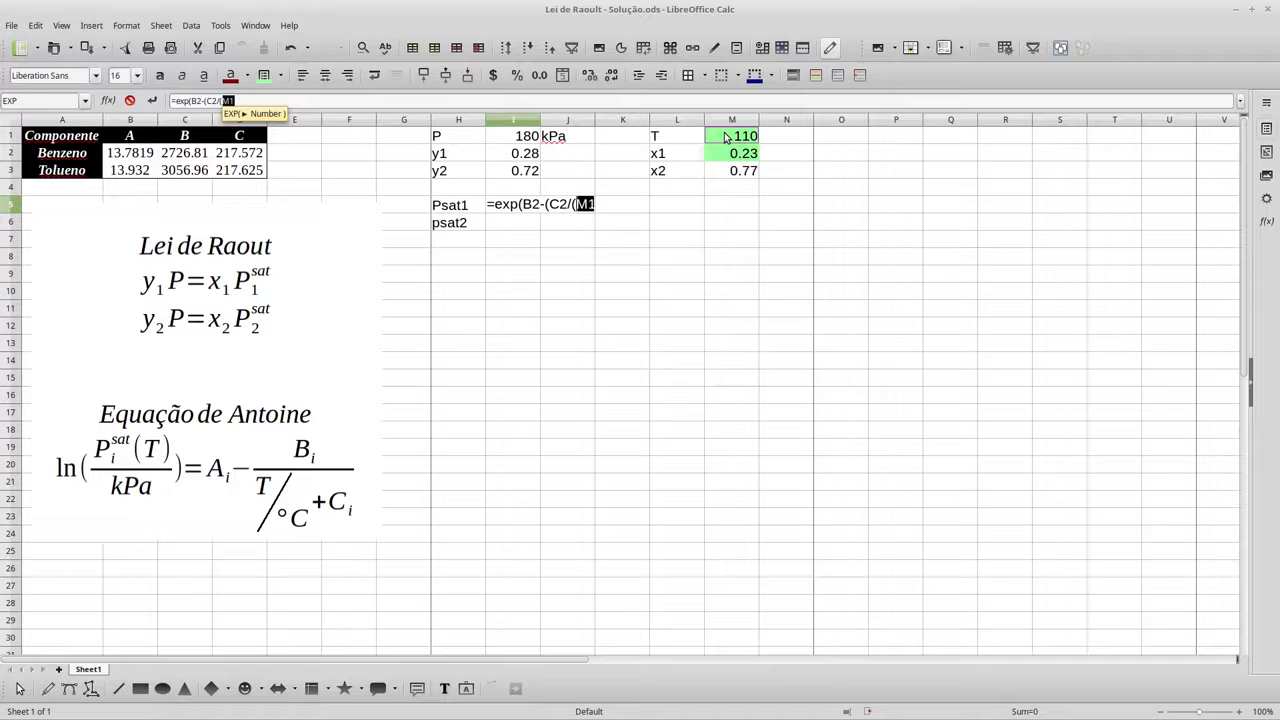
text(+)
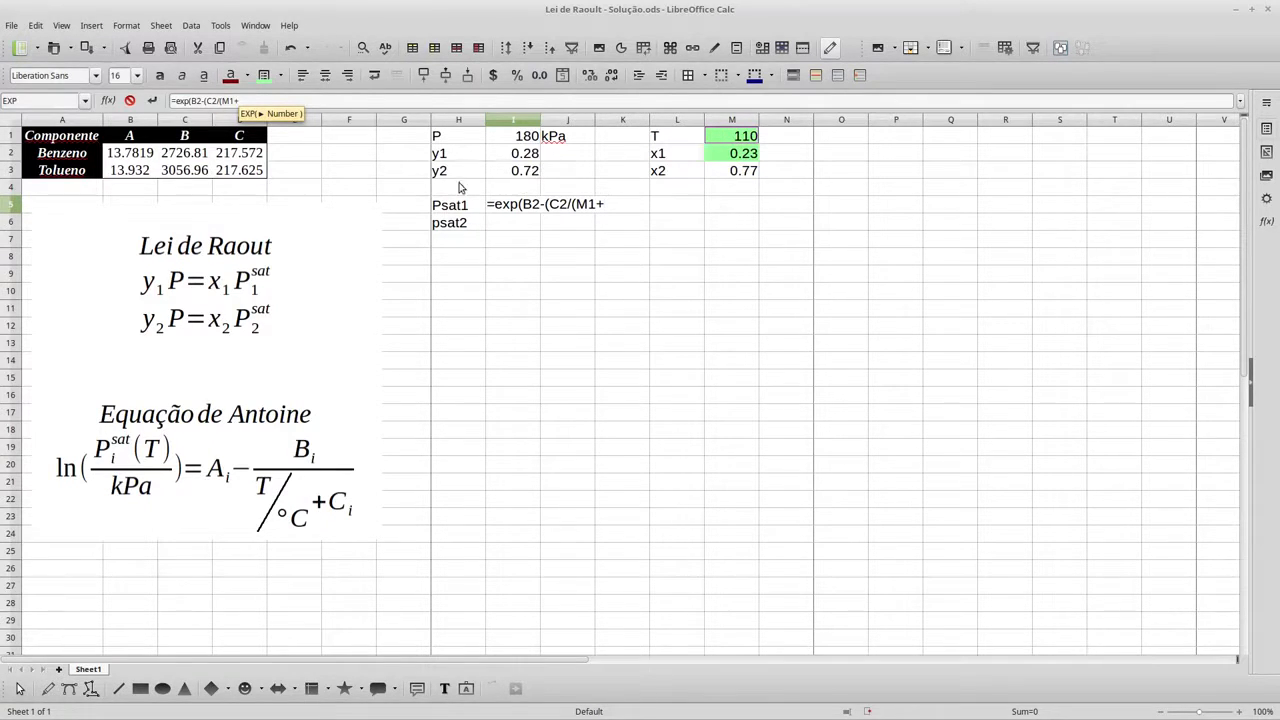
click(248, 143)
click(249, 157)
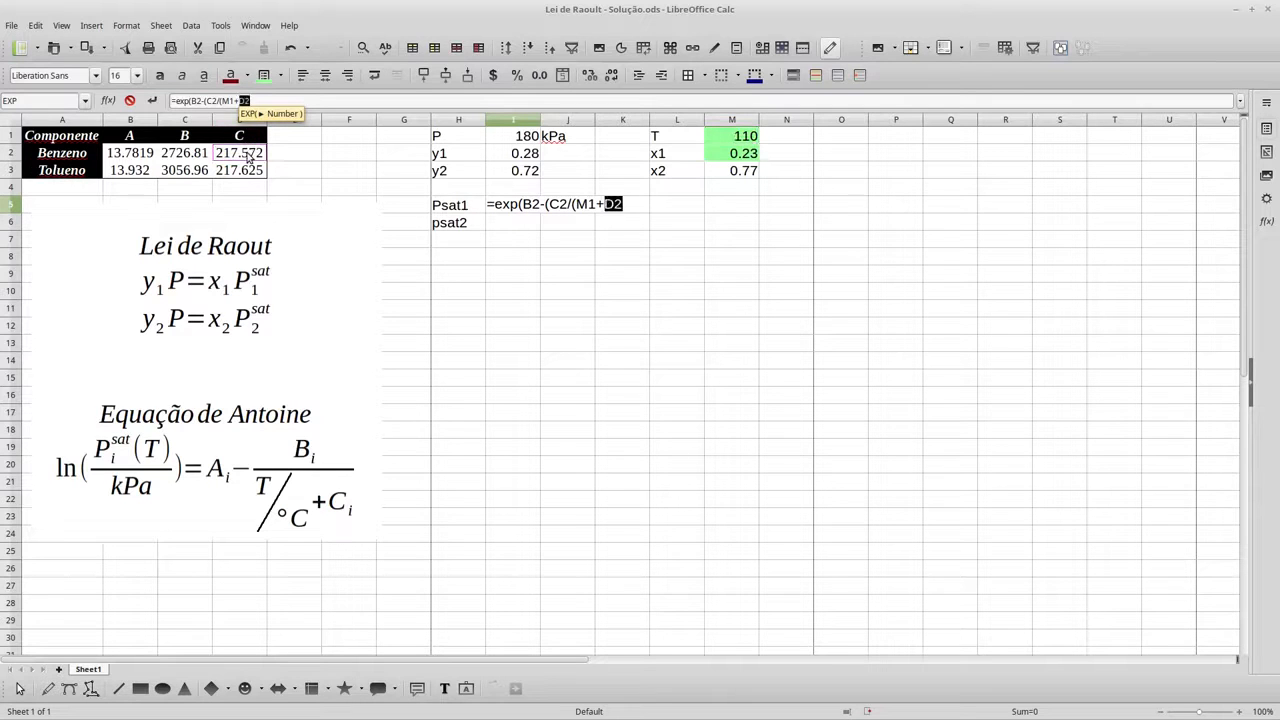
text()))
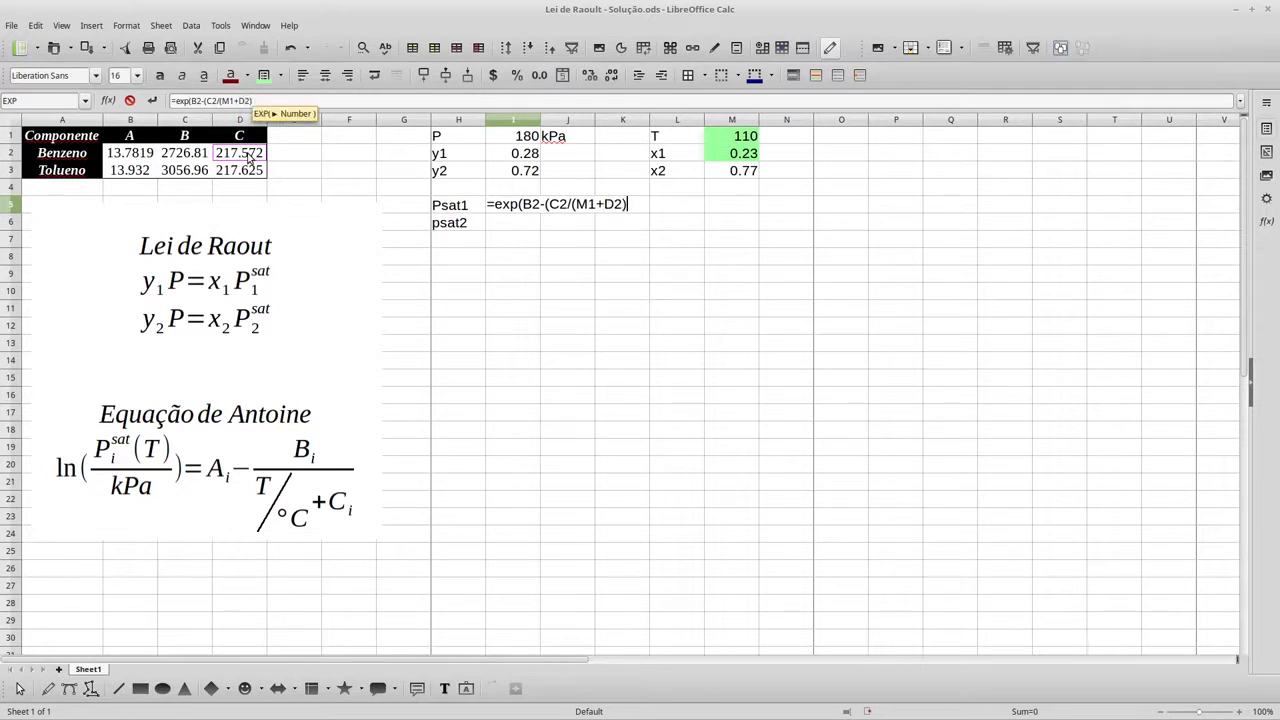
key(Return)
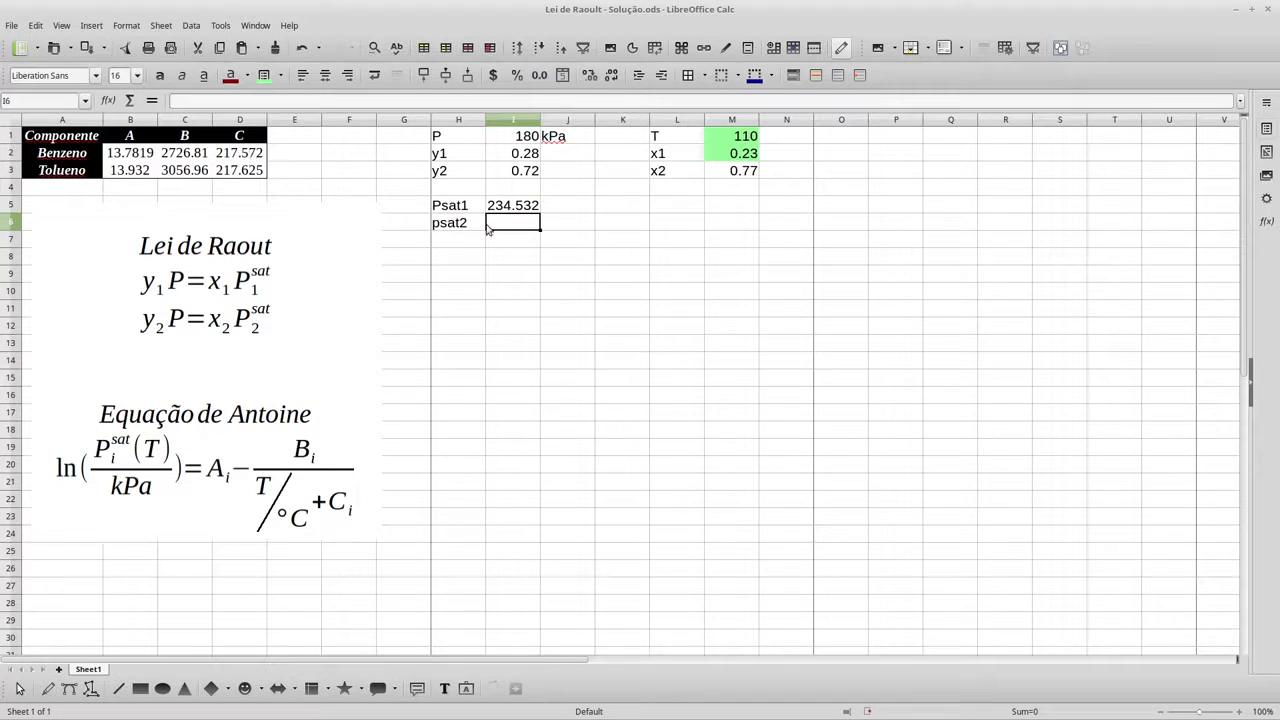
Make the temperature reference in the I5 formula absolute, as $M$1.
click(521, 212)
click(512, 240)
click(516, 223)
click(514, 207)
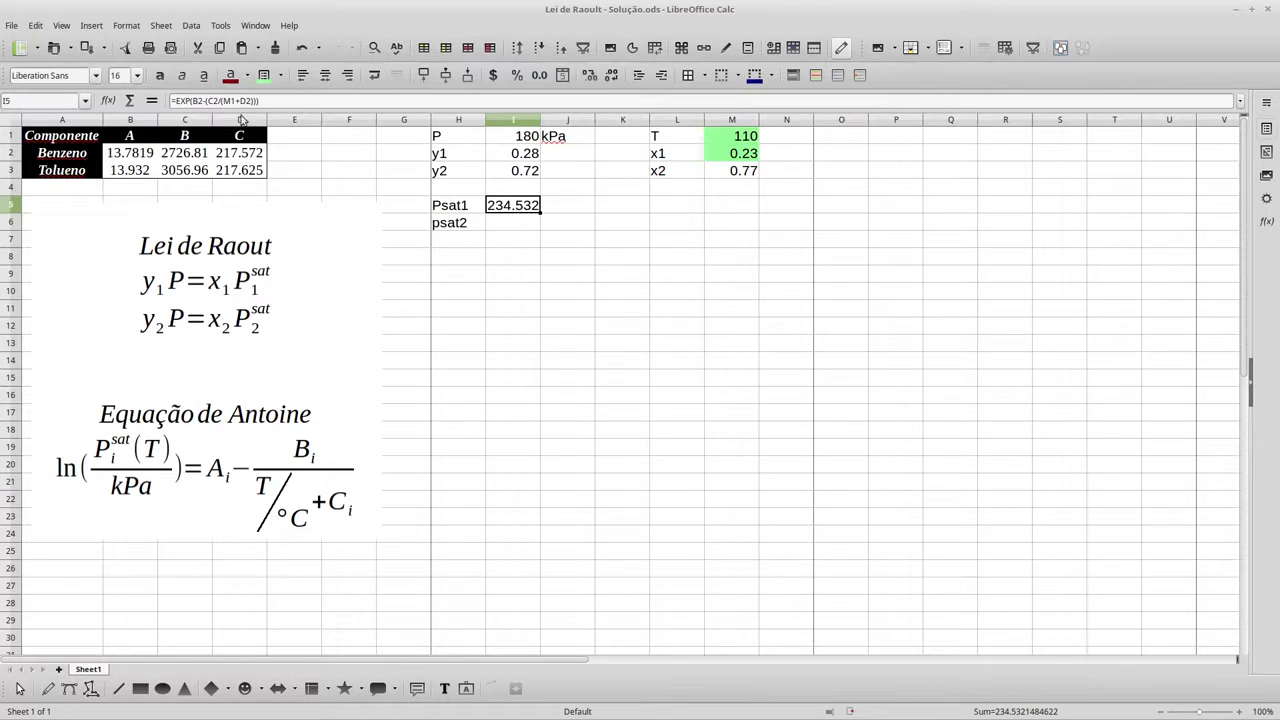
click(224, 100)
text($)
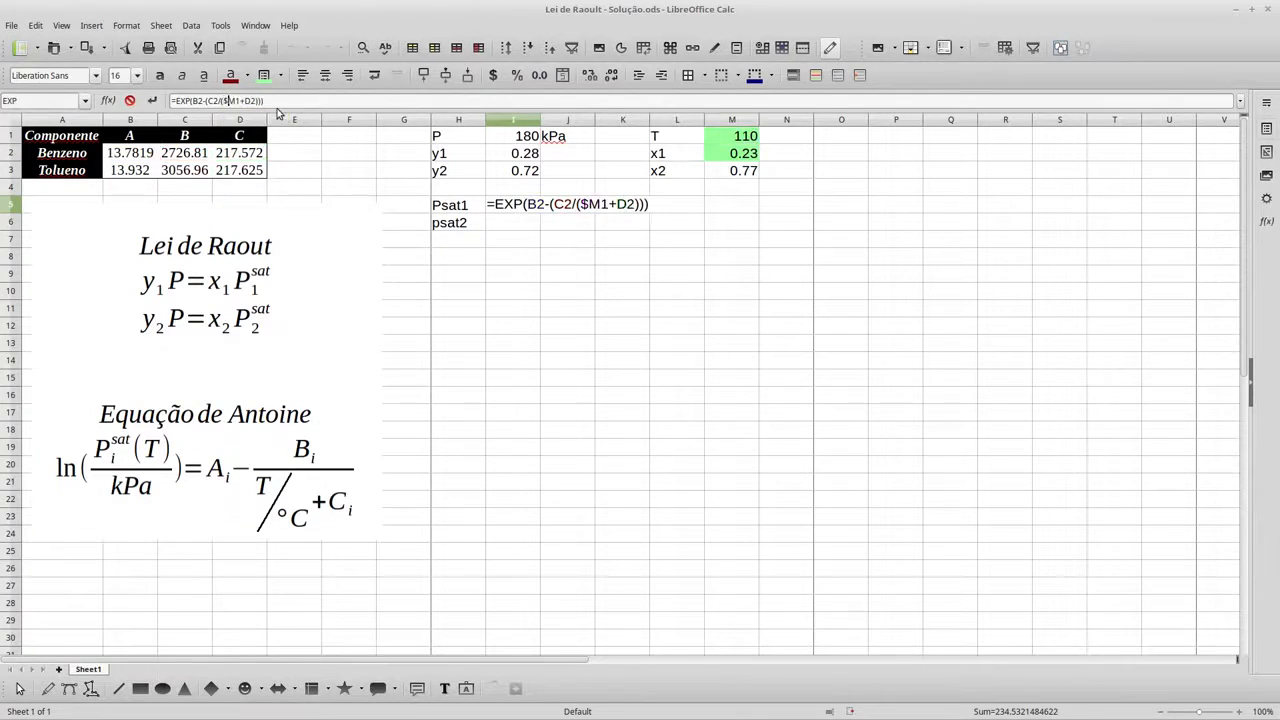
click(238, 101)
text($)
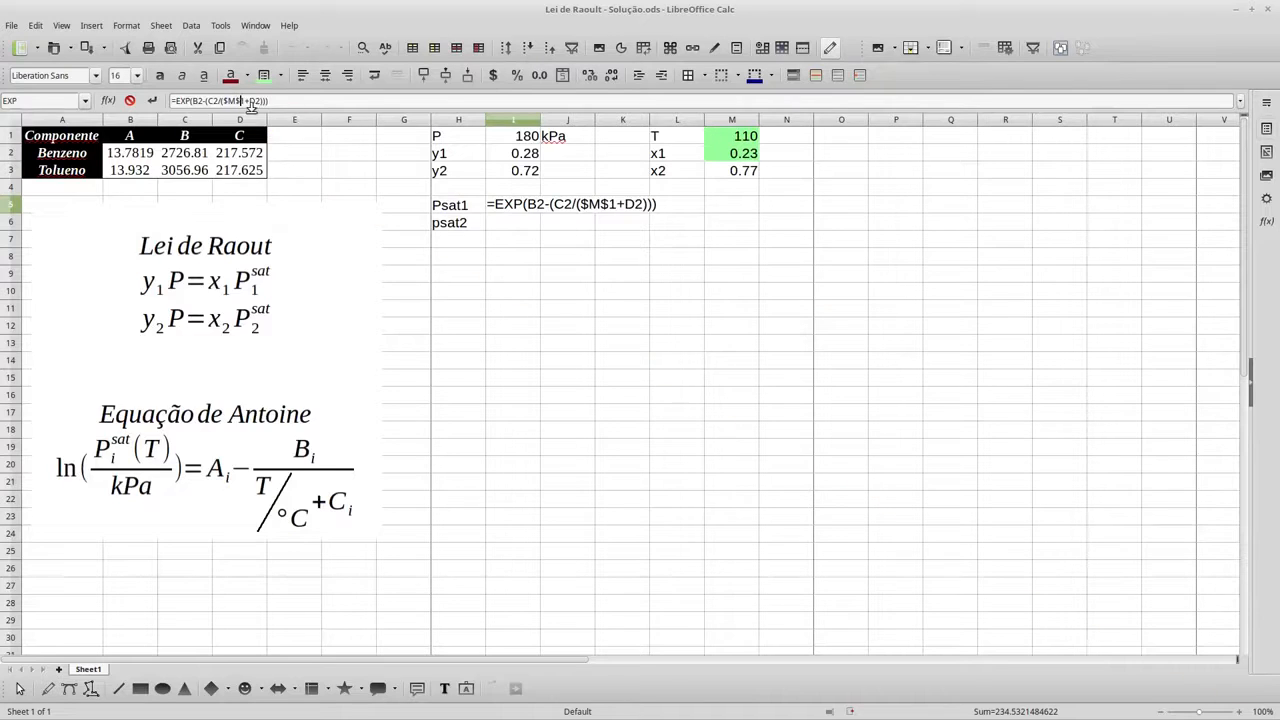
key(Return)
Fill the I5 formula down to I6 for toluene and check the cell references in the copy.
click(503, 207)
drag(540, 213, 534, 227)
click(521, 262)
double_click(516, 226)
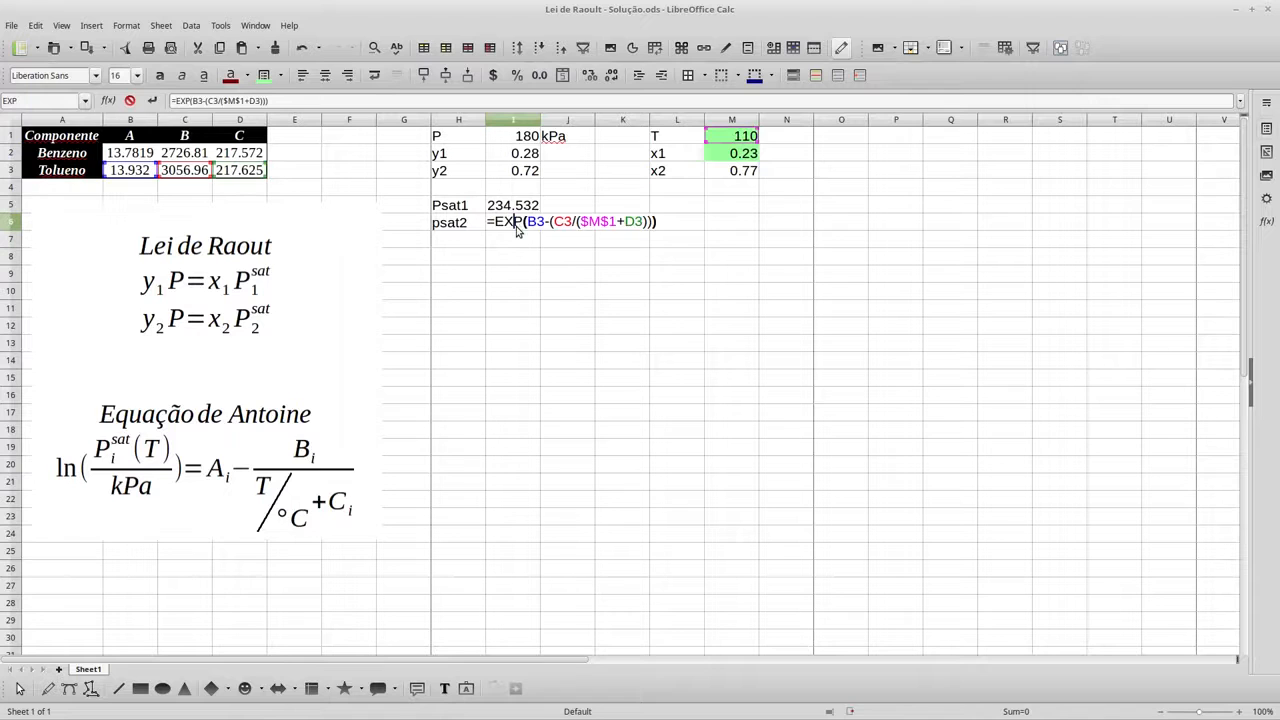
key(Escape)
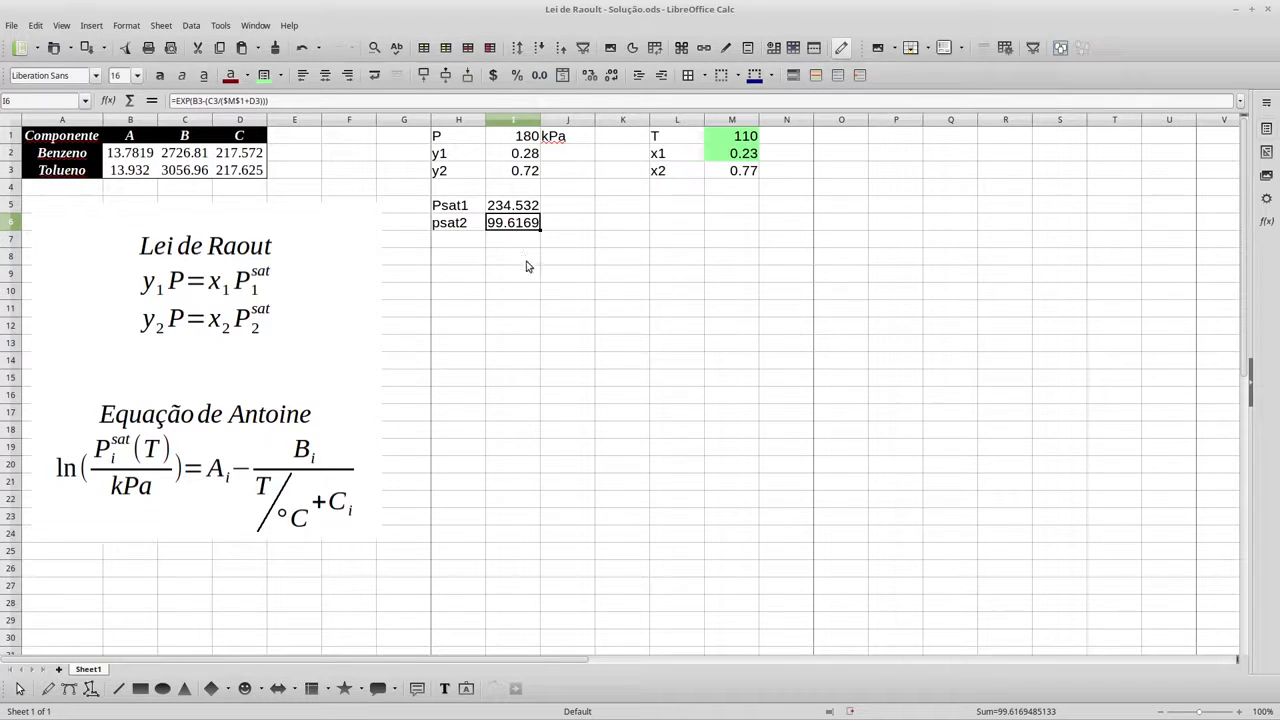
Enter the equation label Eq1 in both K10 and K11.
click(590, 292)
click(604, 292)
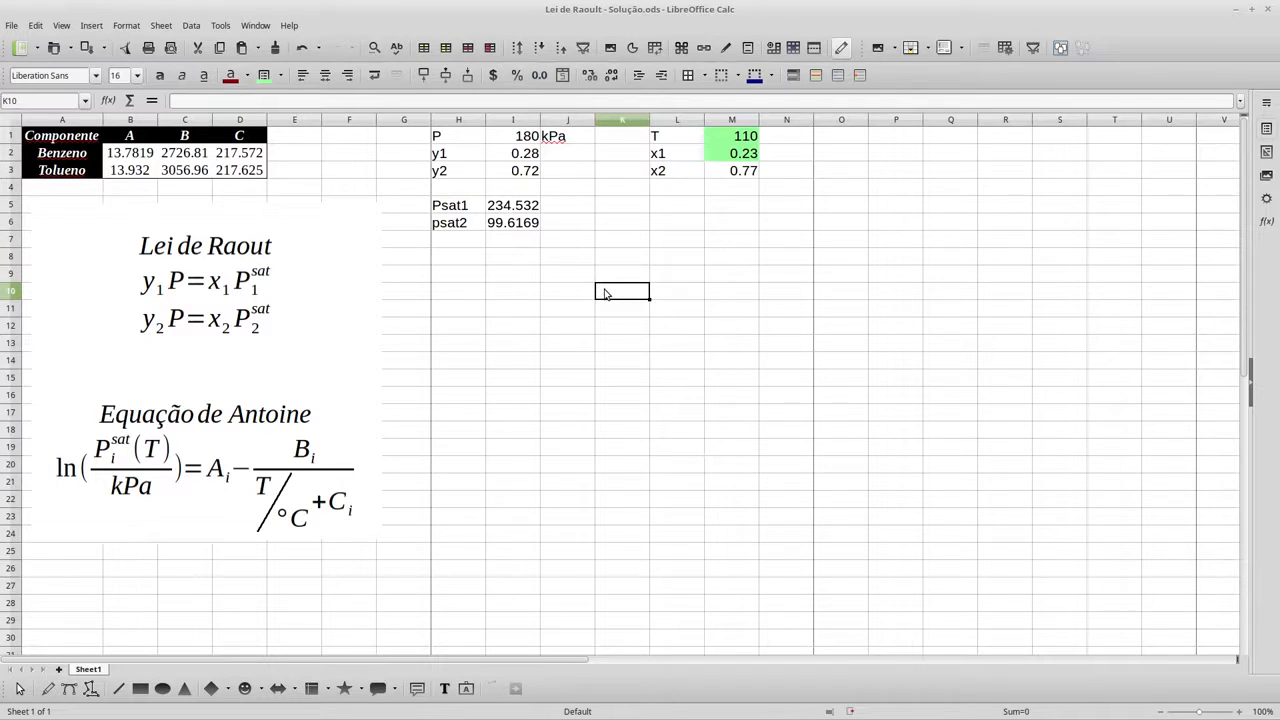
text(Eq1)
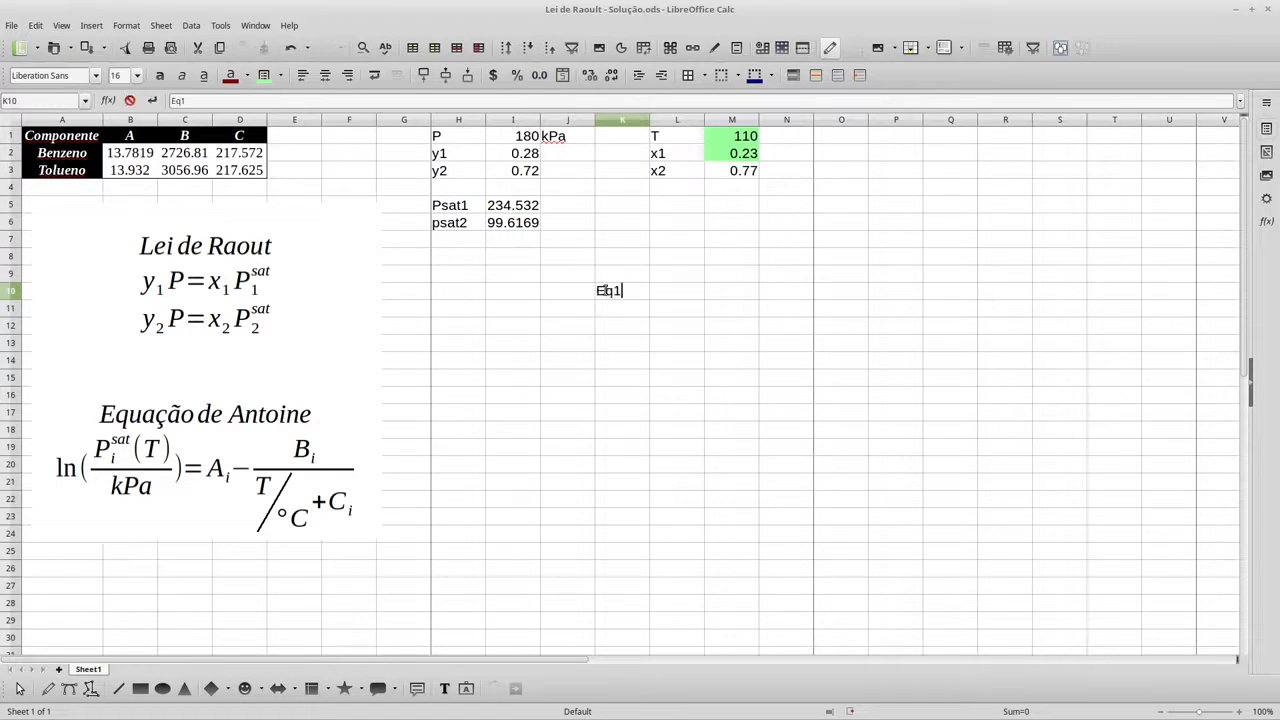
key(Return)
text(Eq1)
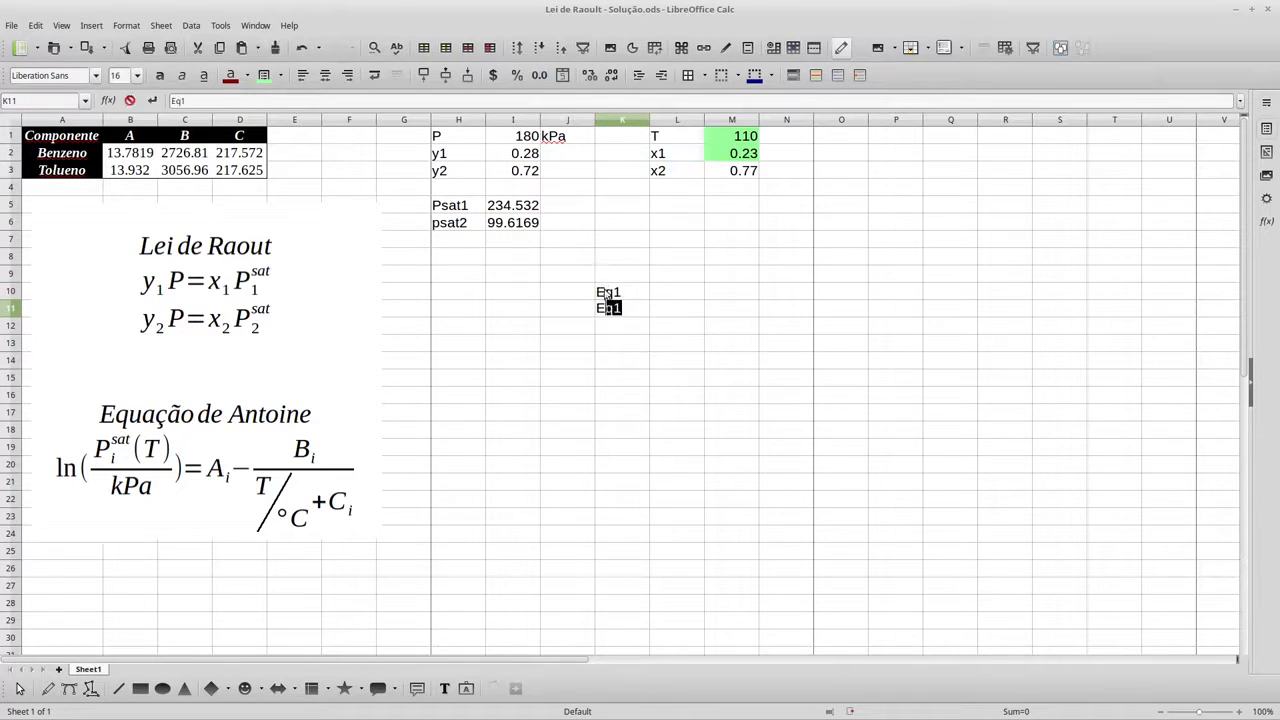
key(Return)
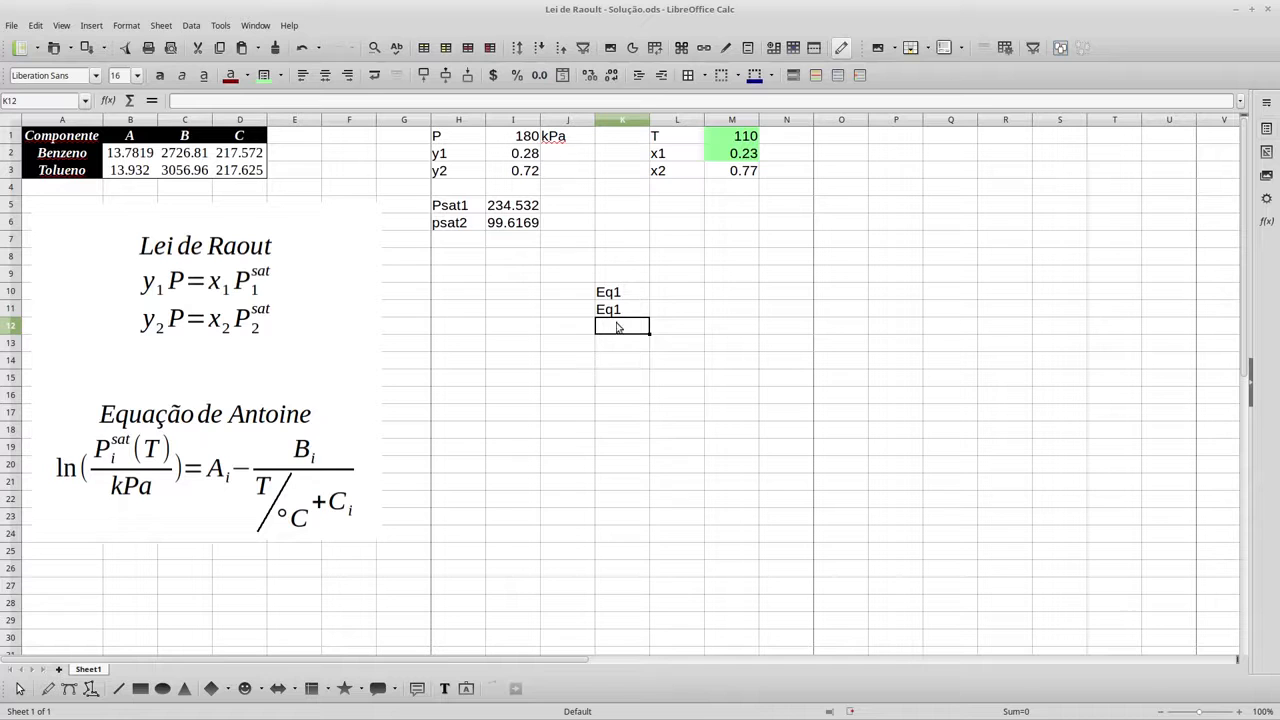
Enter the column headers LE, LD and Delta in L9, M9 and N9.
click(680, 285)
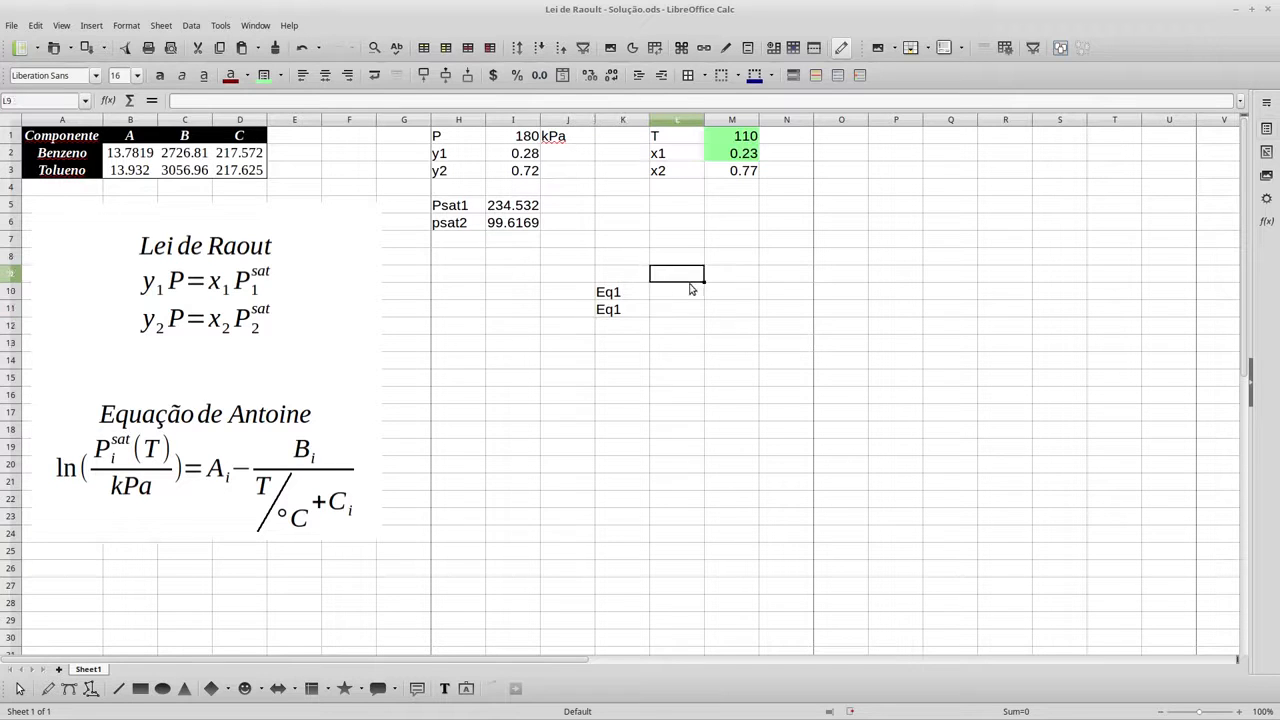
text(LE)
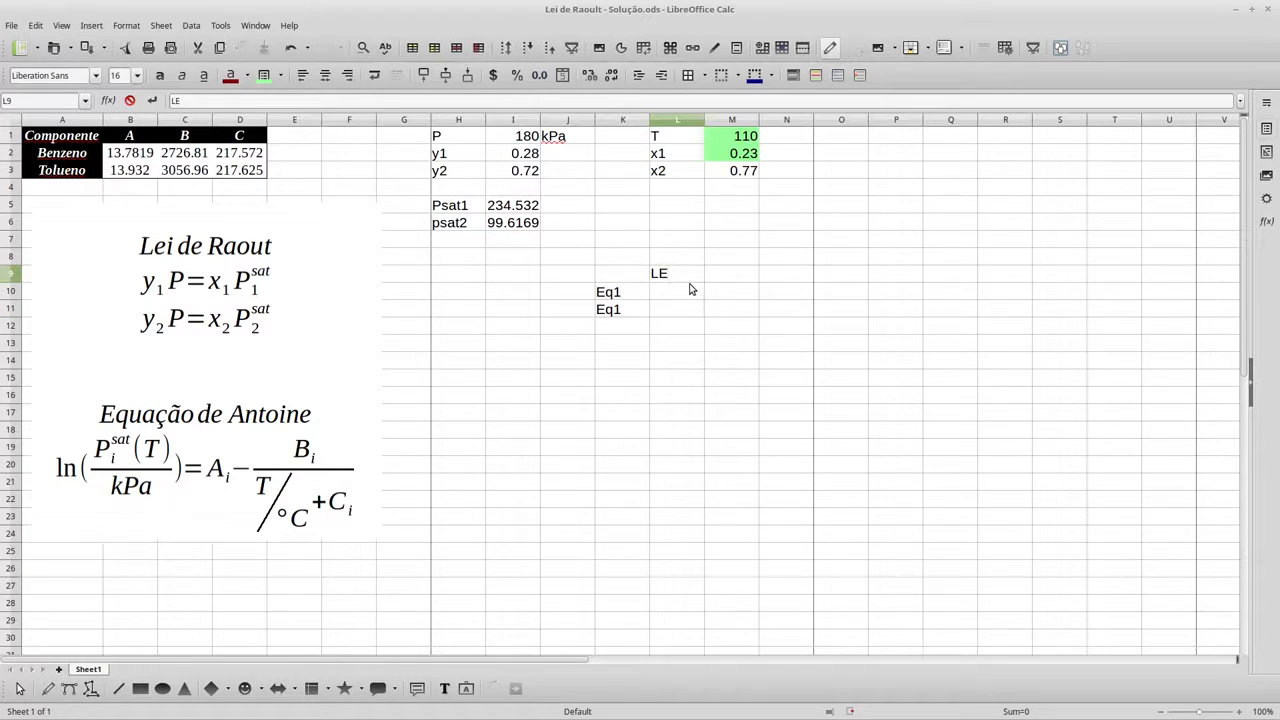
key(Tab)
text(LD)
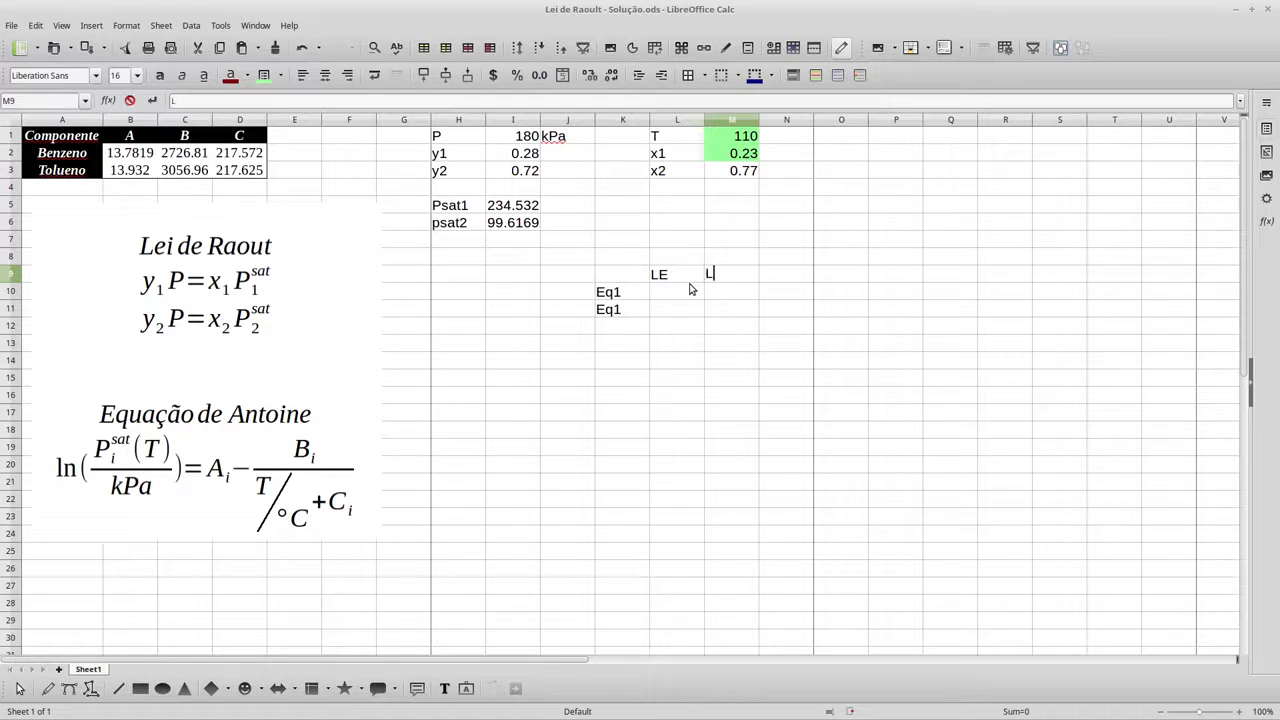
click(663, 291)
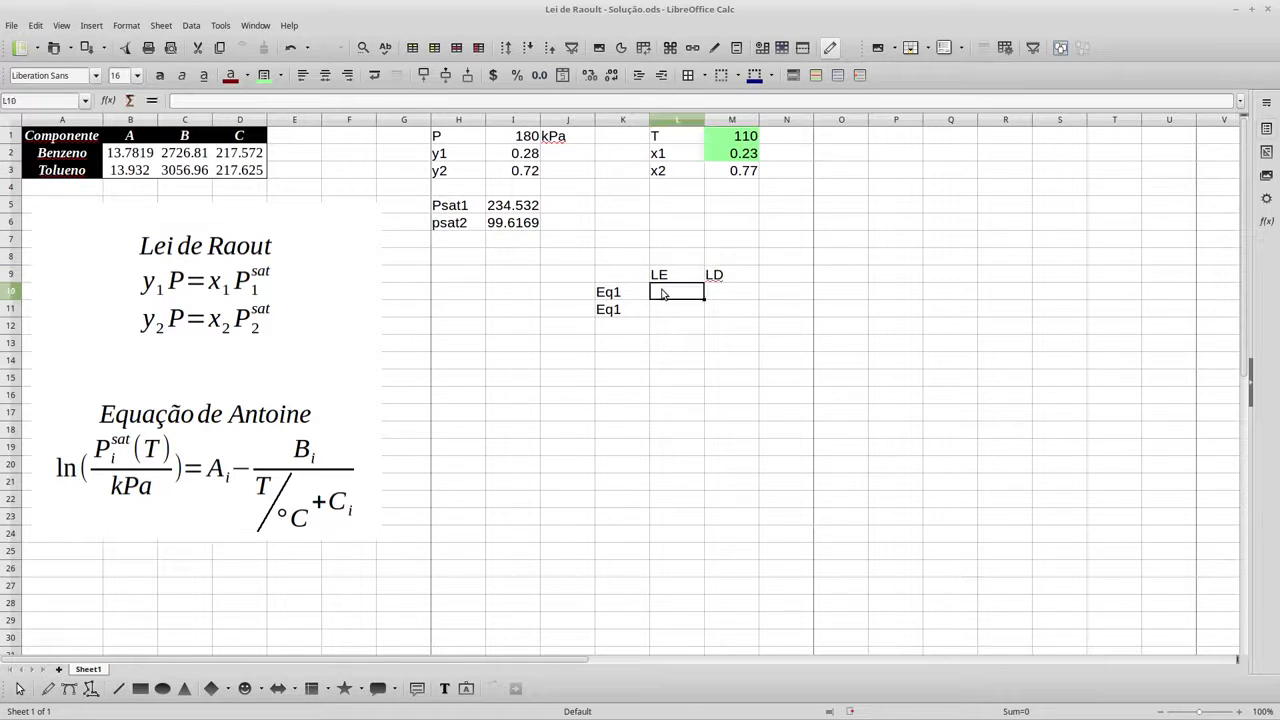
click(764, 281)
text(Delta)
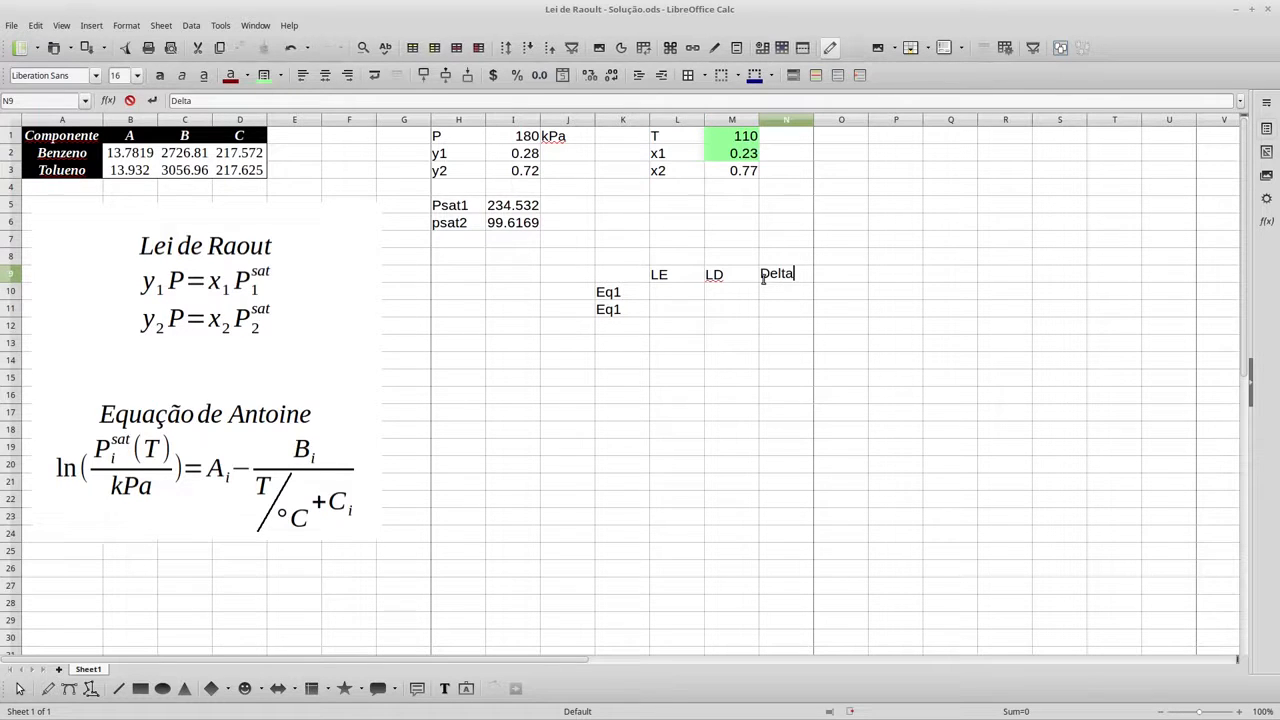
key(Return)
Calculate the left side of equation 1 in L10 as =I2*I1, multiplying y1 by the pressure.
click(679, 298)
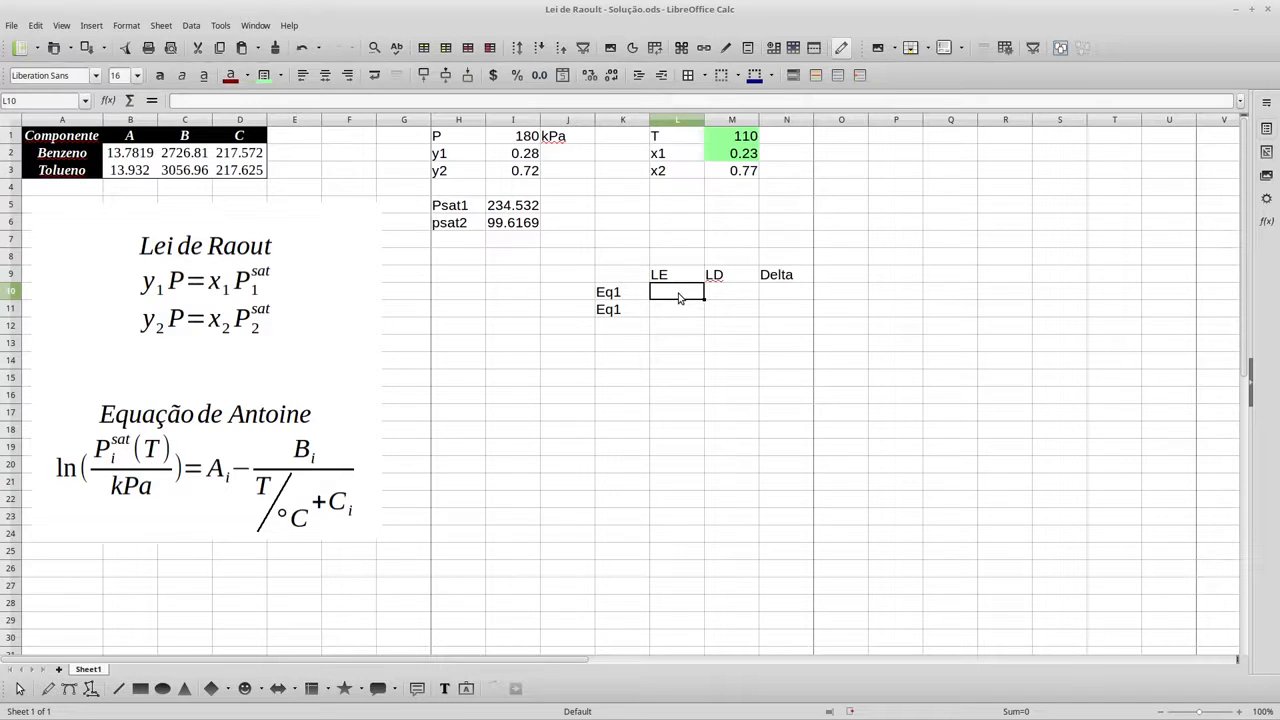
text(=)
click(513, 154)
text(*)
click(518, 139)
key(Return)
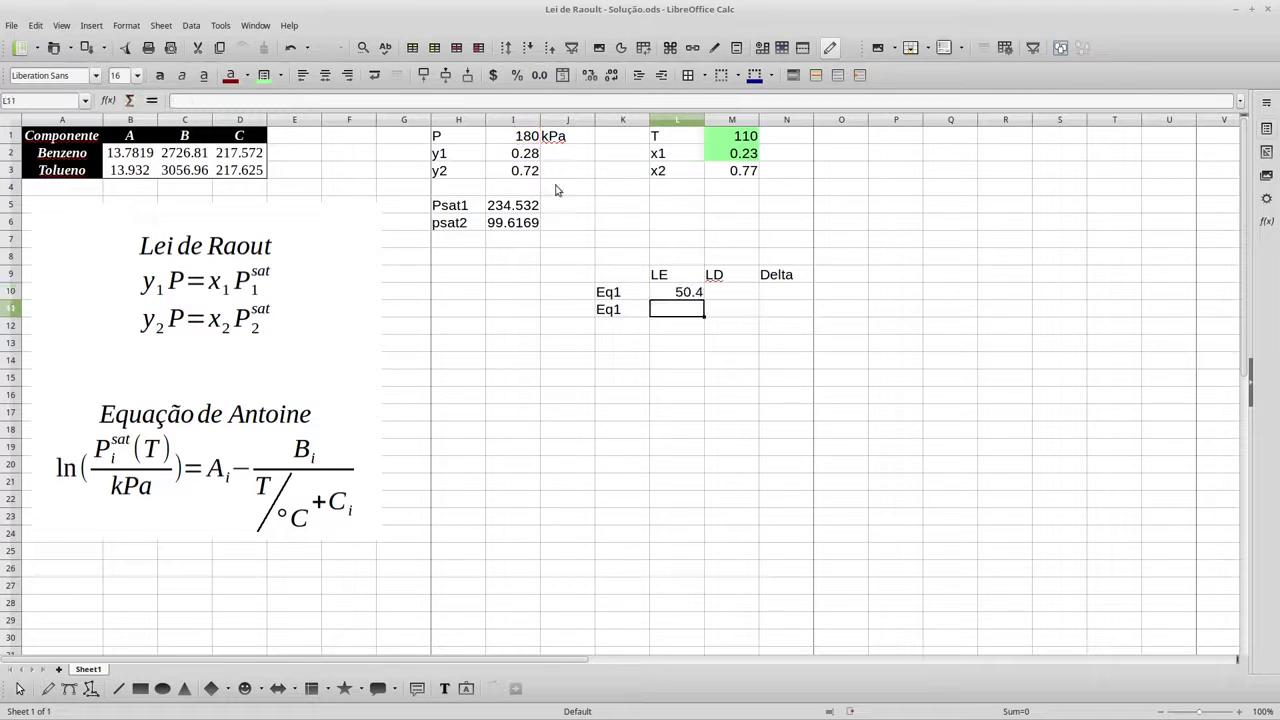
text(=)
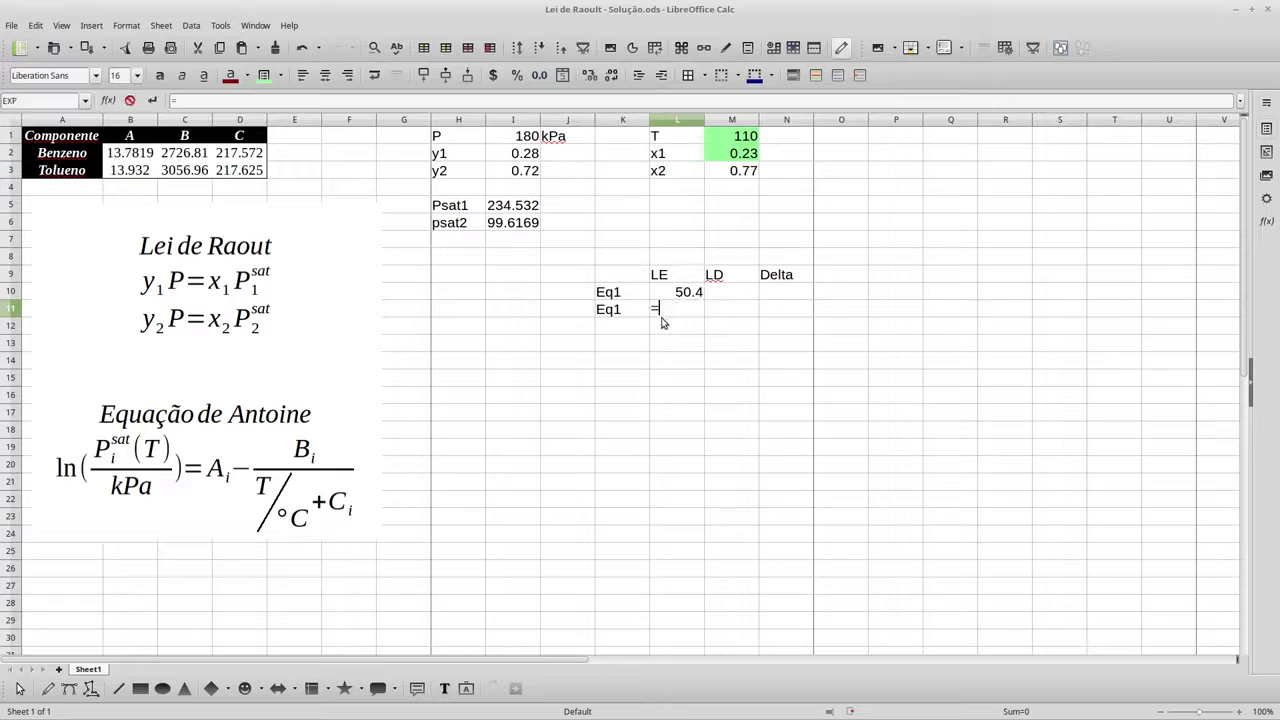
click(621, 312)
key(Escape)
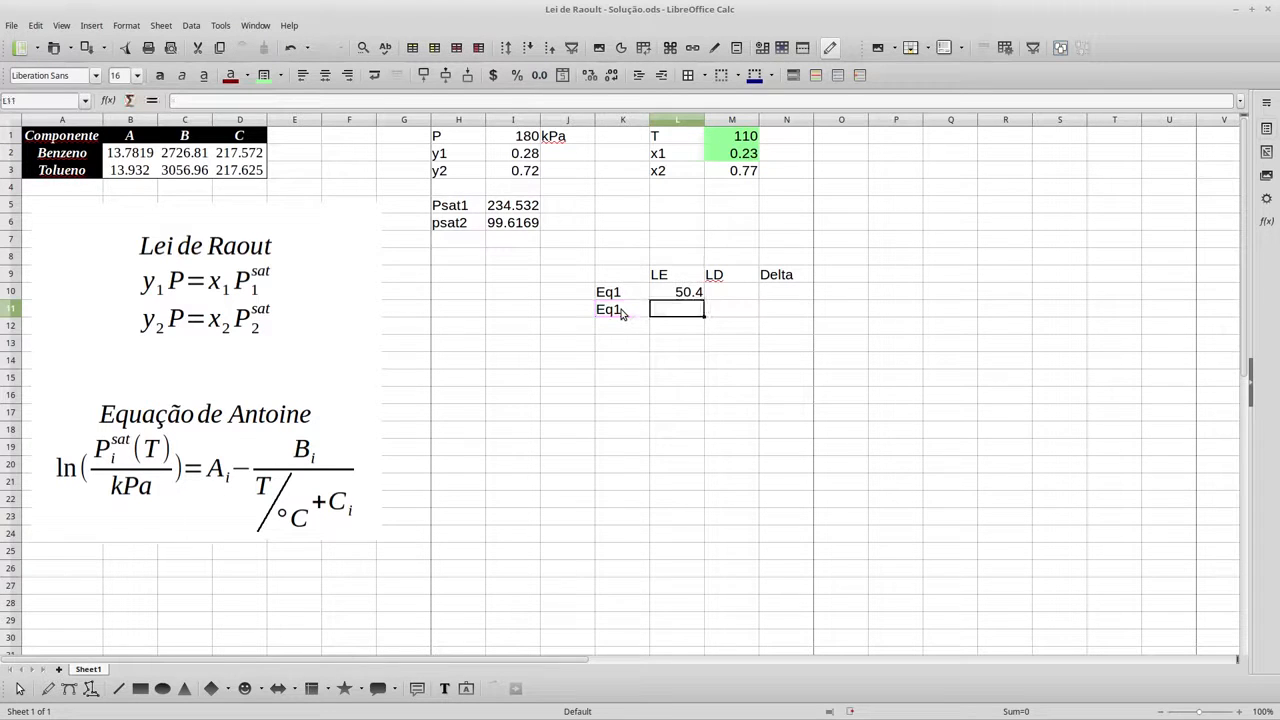
Change the equation label in K11 to Eq2.
click(630, 311)
text(Eq2)
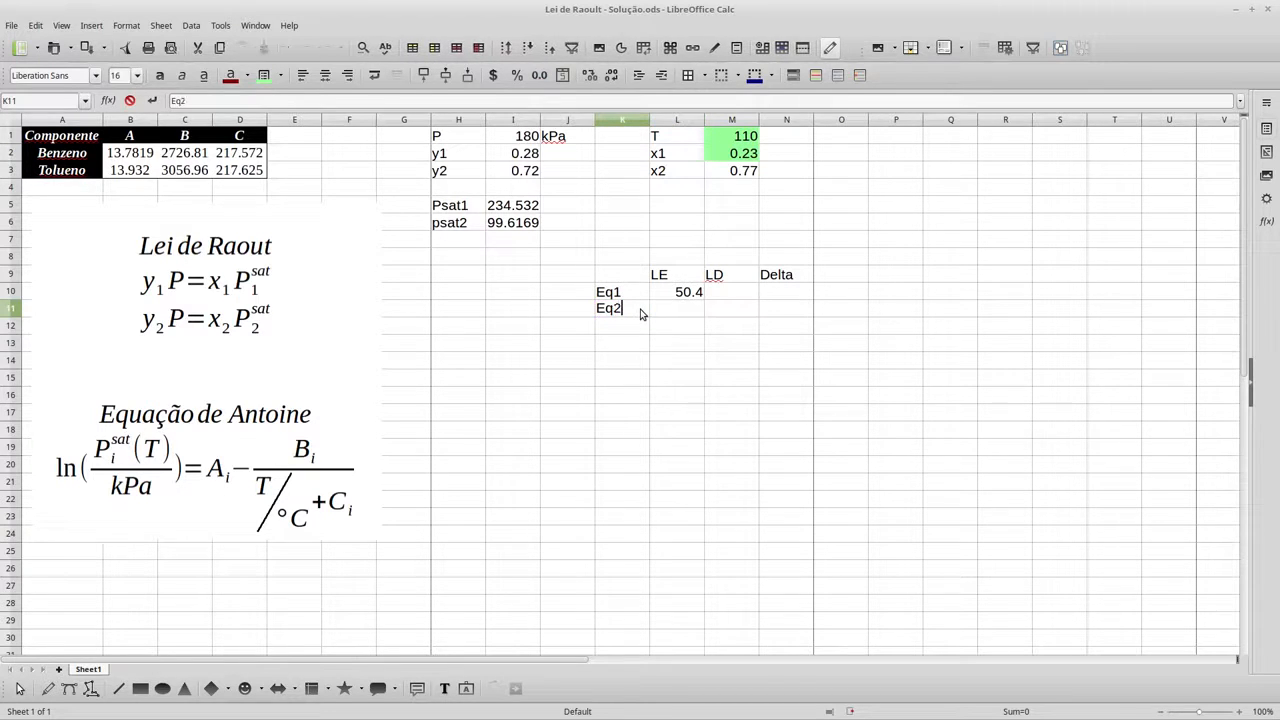
key(Return)
Calculate the left side of equation 2 in L11 as =I3*I1, multiplying y2 by the pressure.
click(663, 316)
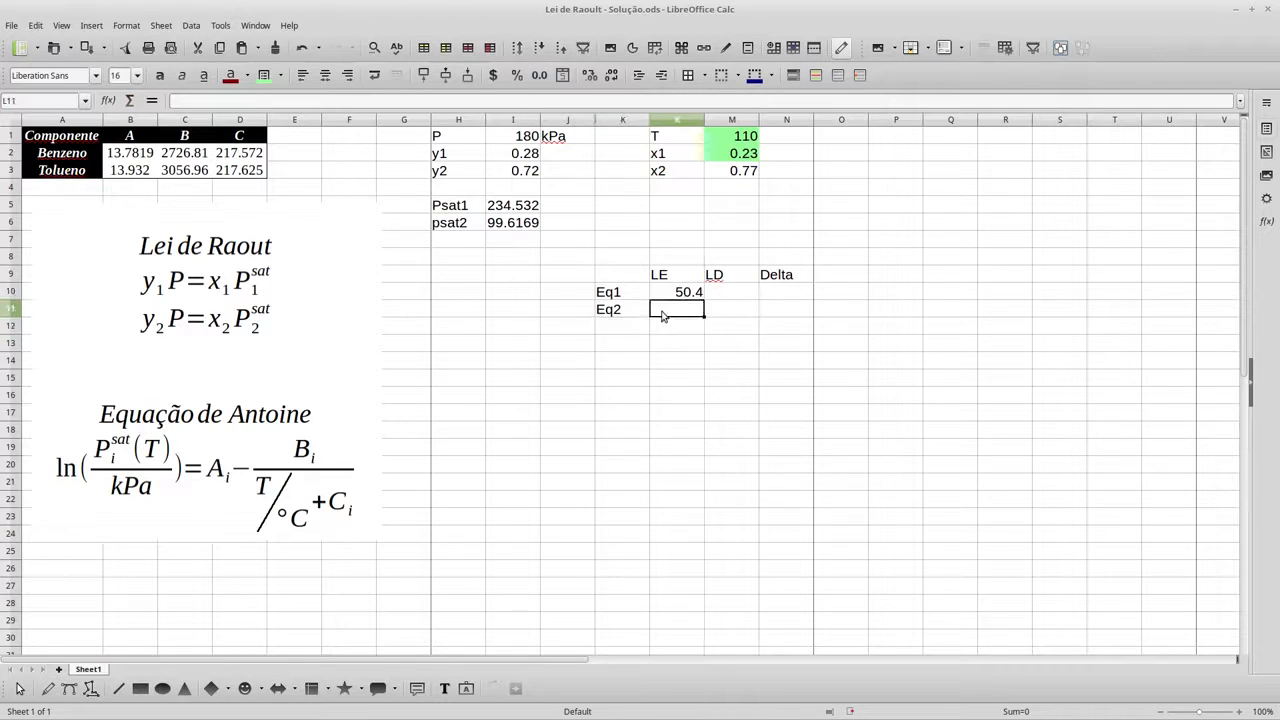
text(=)
click(520, 172)
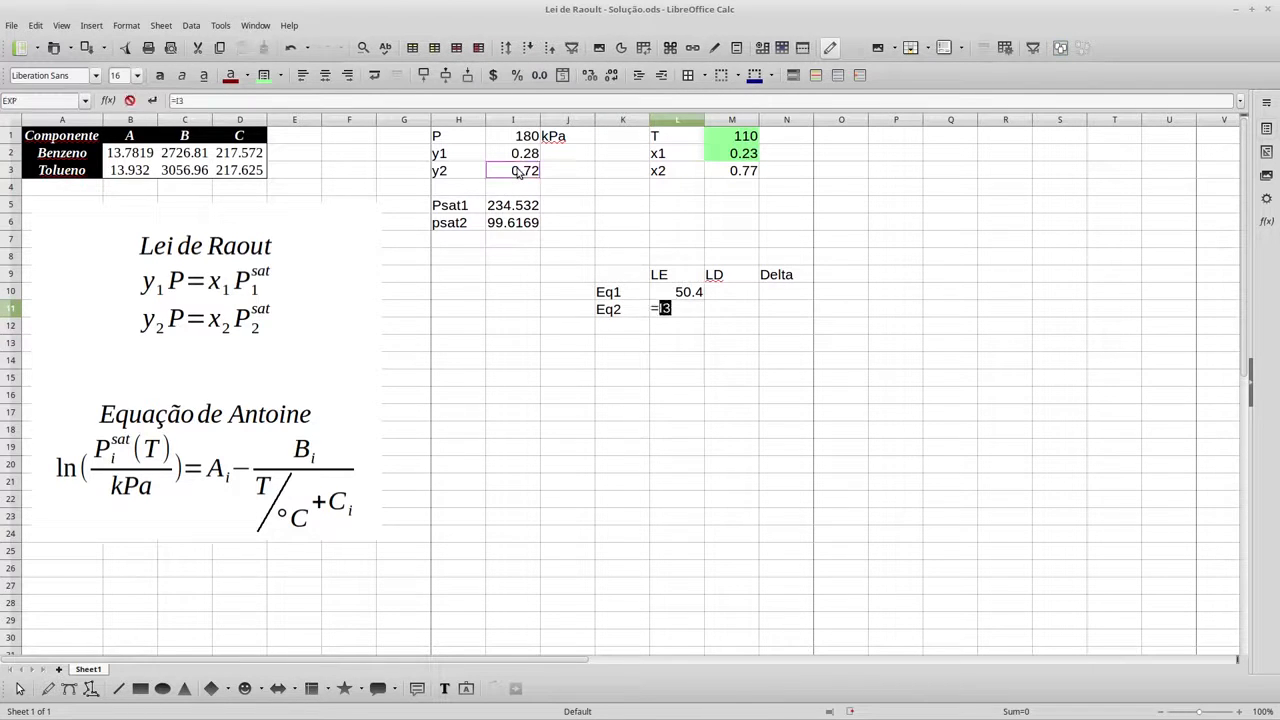
text(*)
click(518, 144)
key(Return)
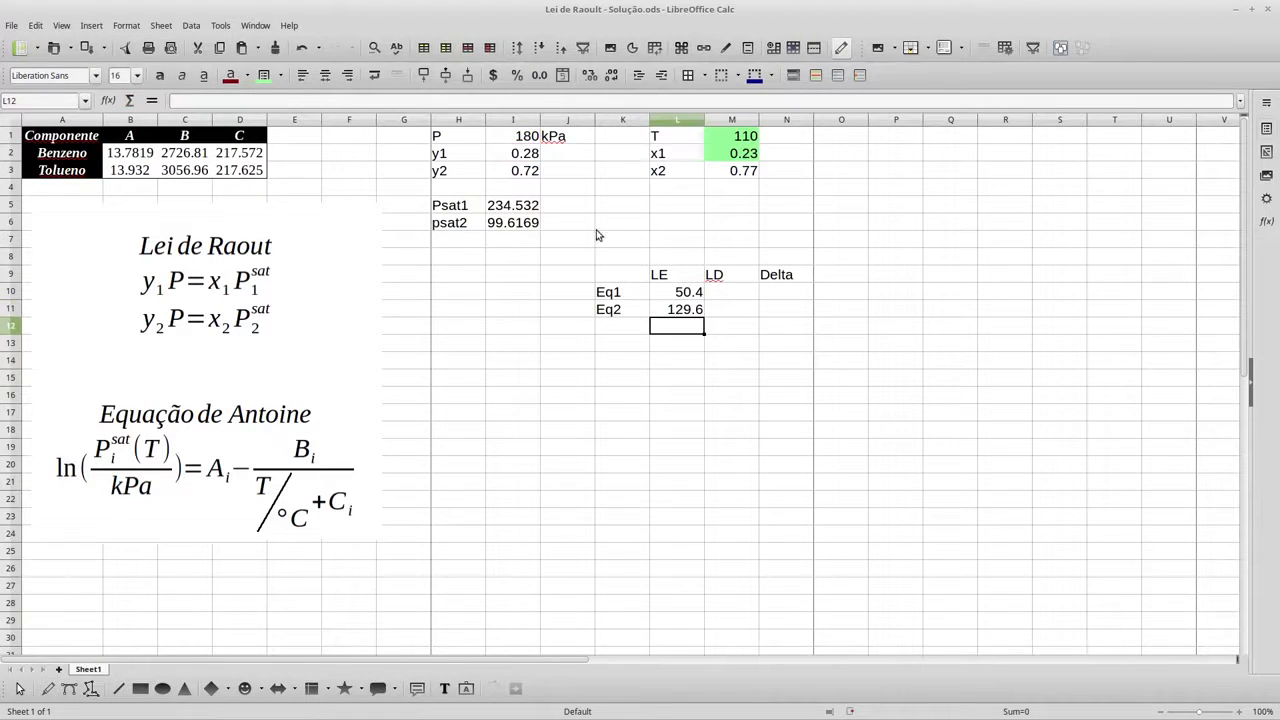
Enter the right side of equation 1 in M10 as the formula =L2*I5.
click(728, 296)
text(=)
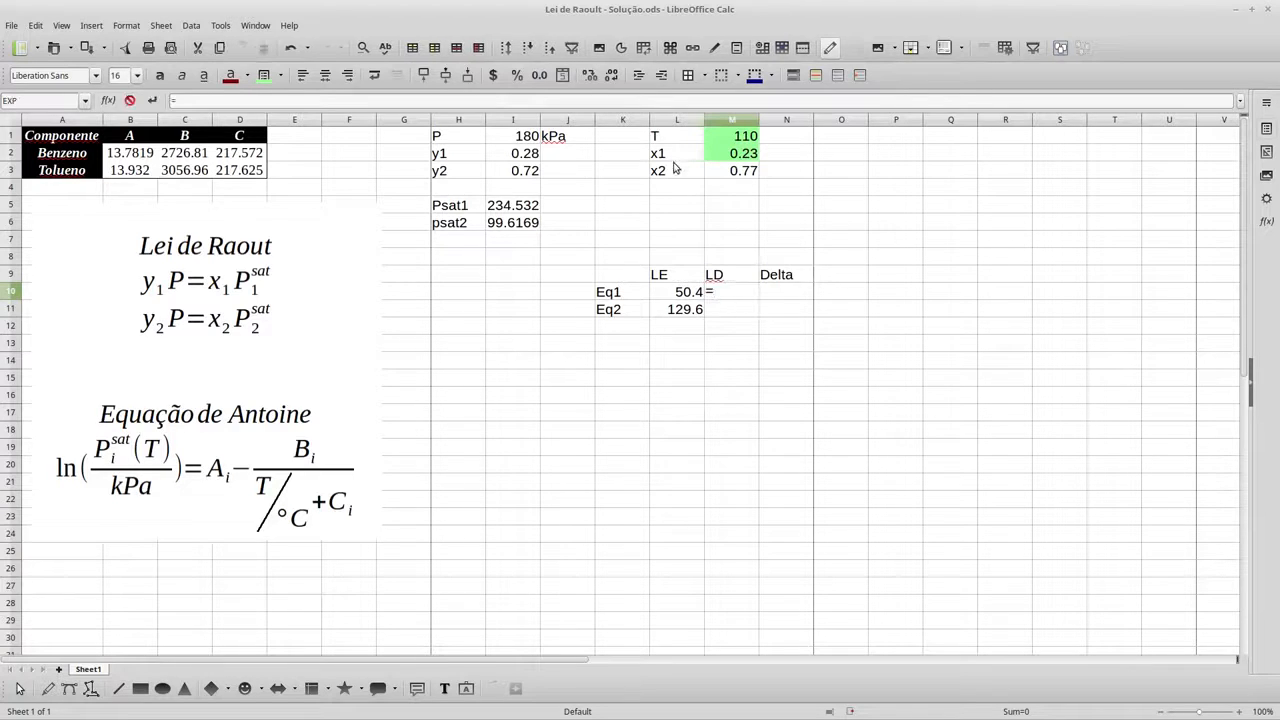
click(672, 162)
text(*)
click(500, 213)
key(Return)
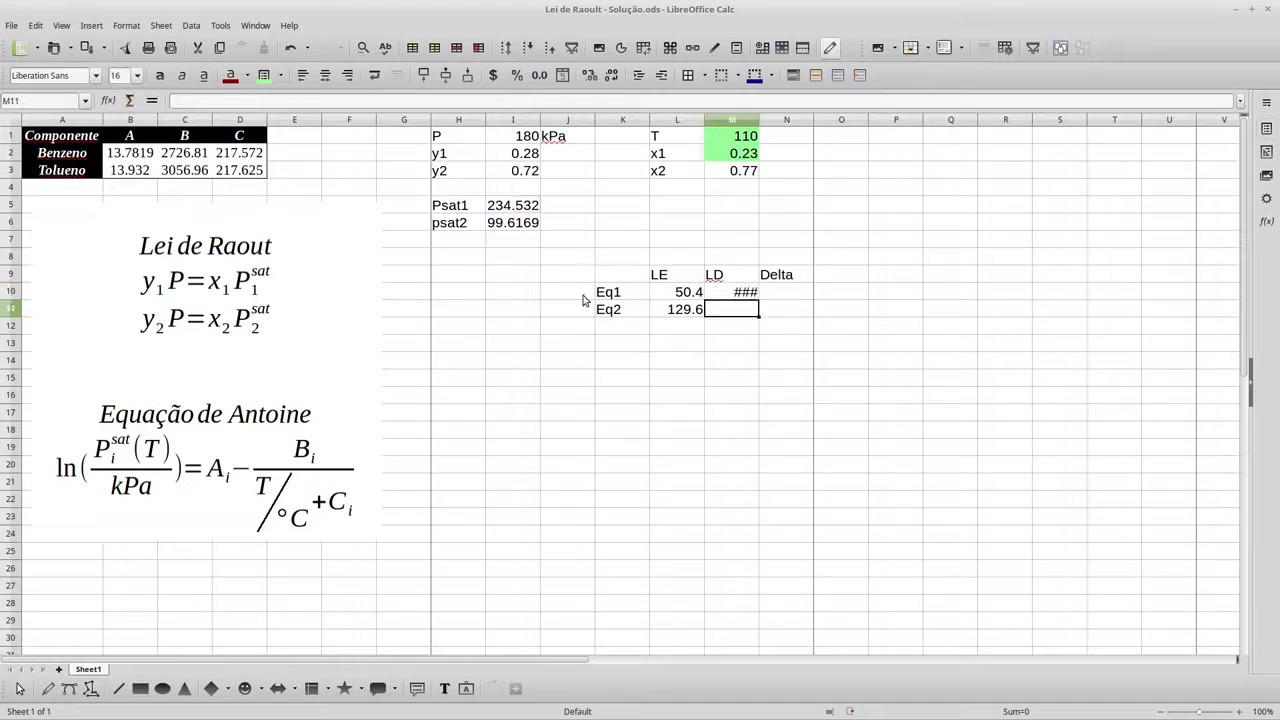
Widen column M slightly and correct the M10 formula to =M2*I5 so it references the x1 value.
drag(759, 124, 768, 124)
click(745, 292)
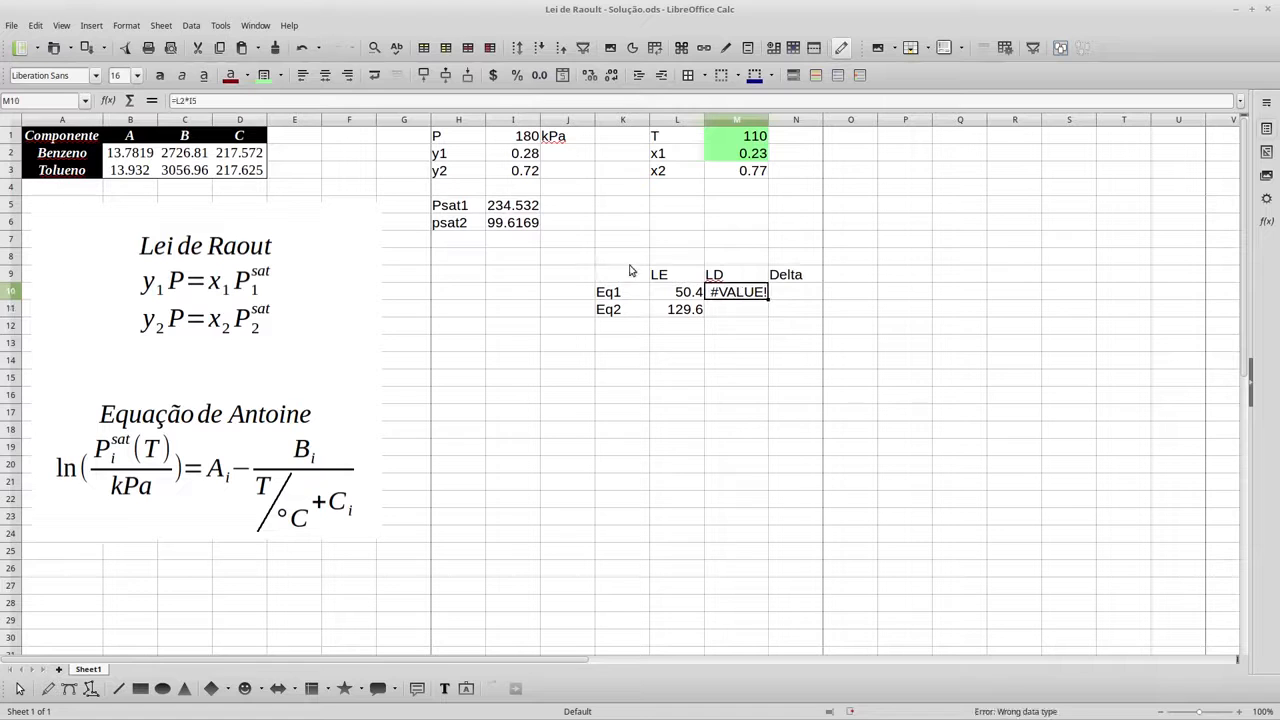
double_click(730, 297)
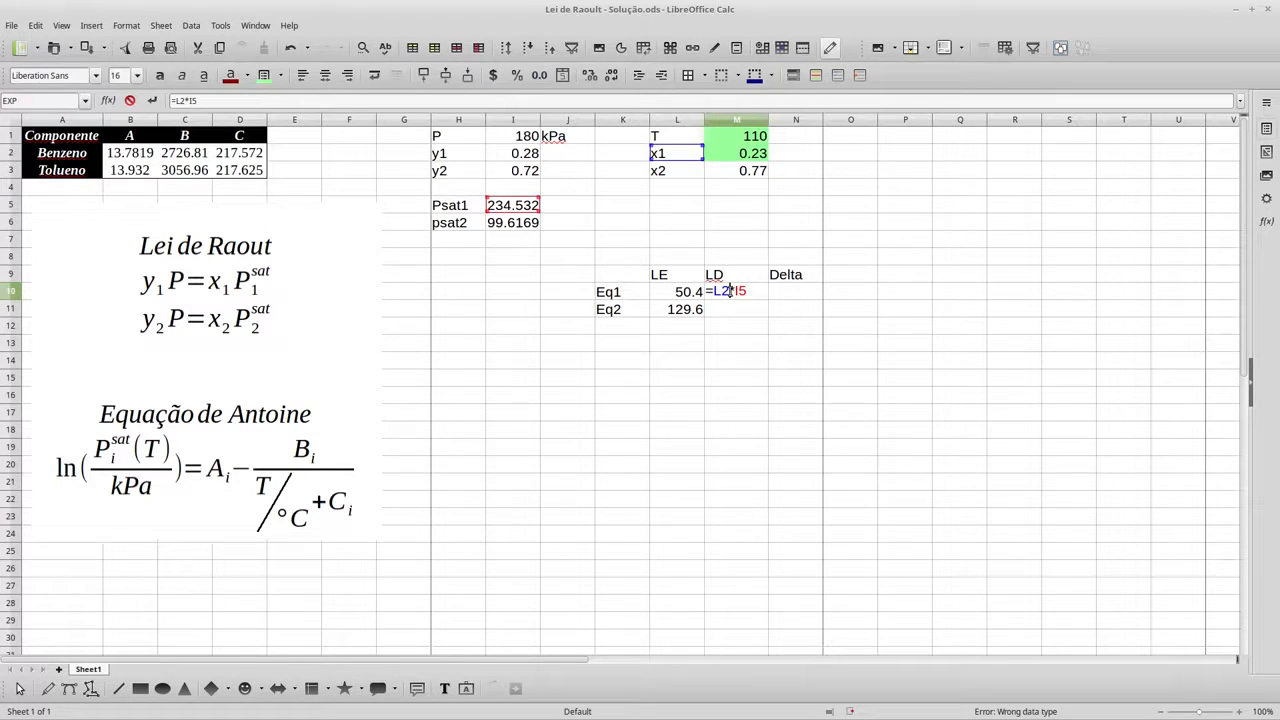
click(755, 155)
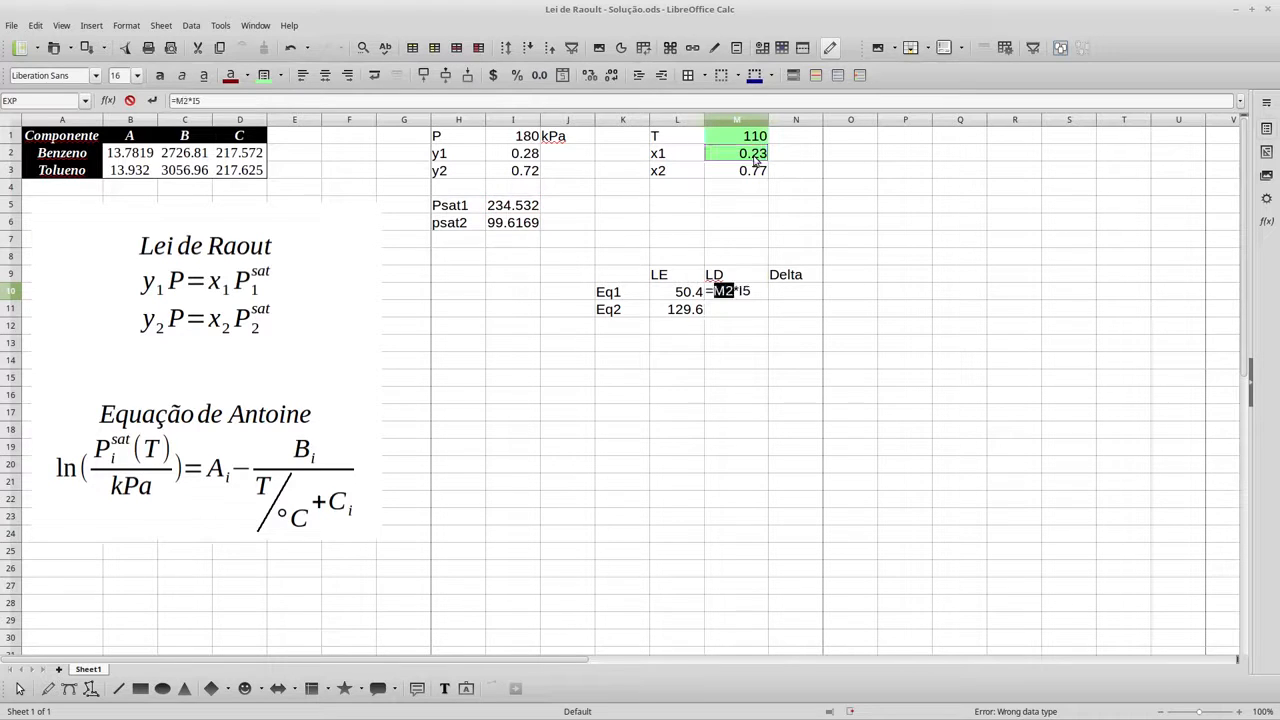
key(Return)
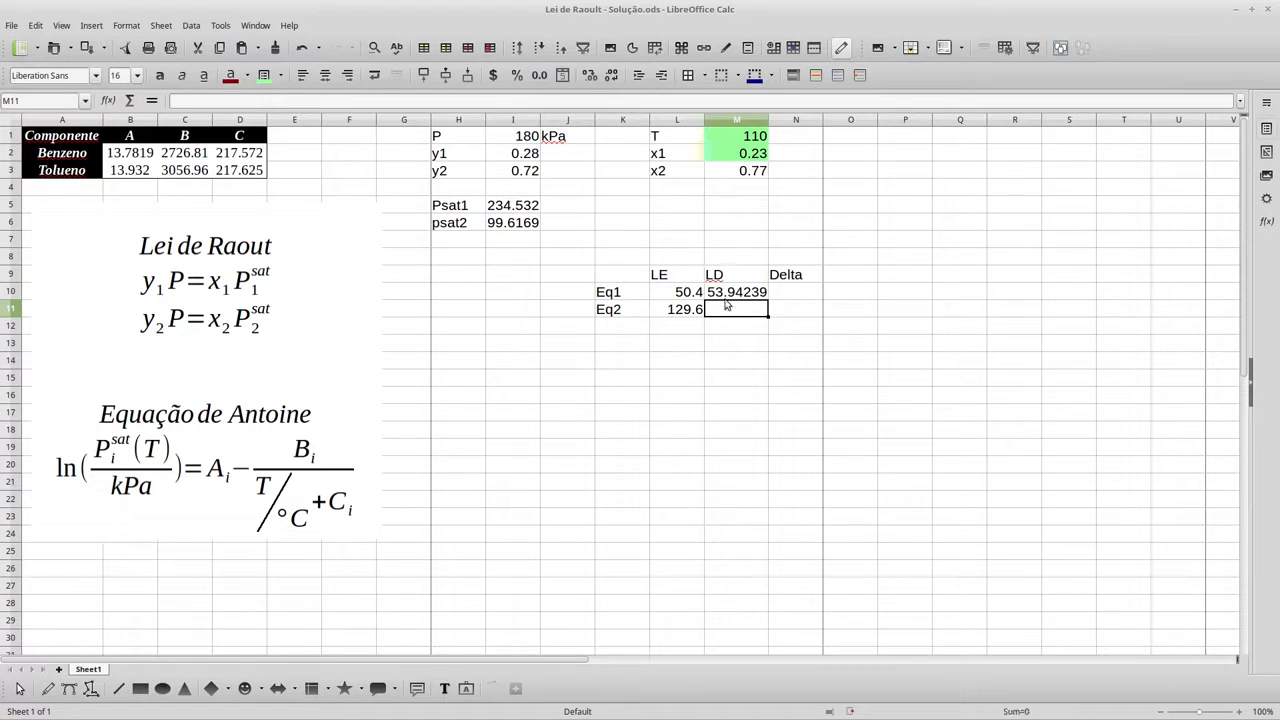
Calculate the right side of equation 2 in M11 as =M3*I6, multiplying x2 by the toluene saturation pressure.
text(=)
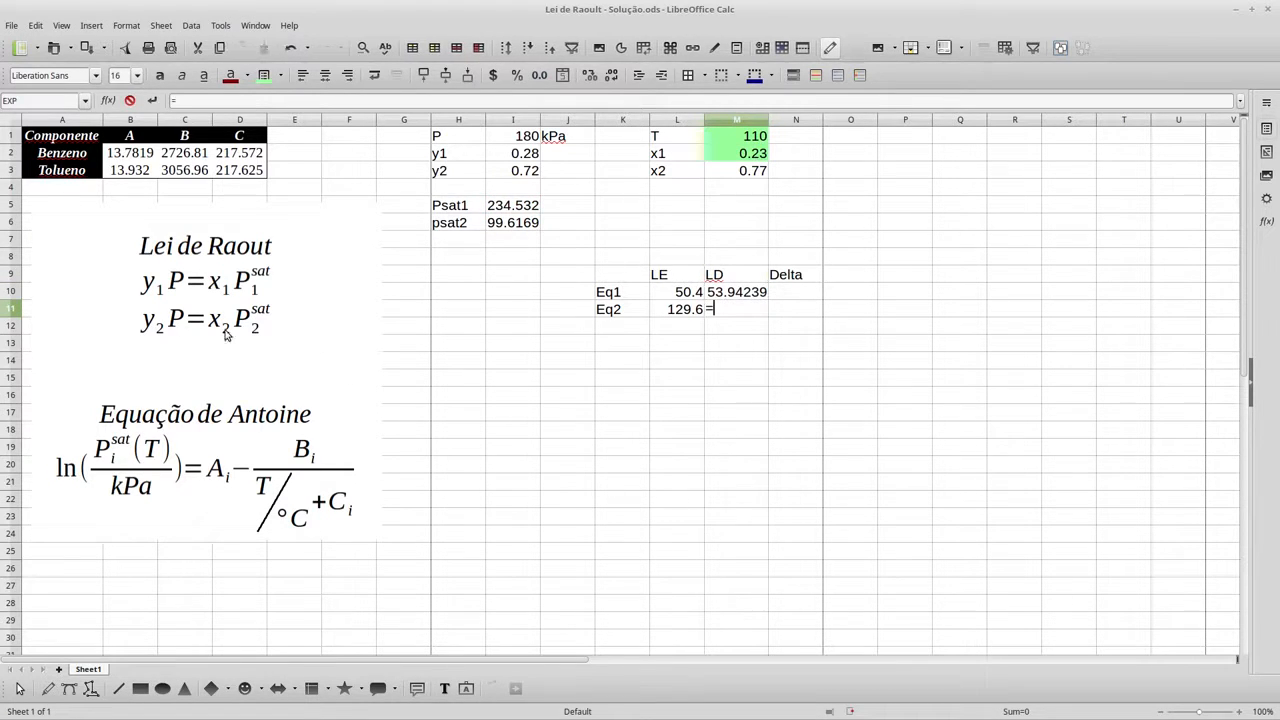
click(728, 172)
text(*)
click(514, 222)
key(Return)
Calculate the difference between both sides of equation 1 in N10 as =L10-M10.
click(781, 293)
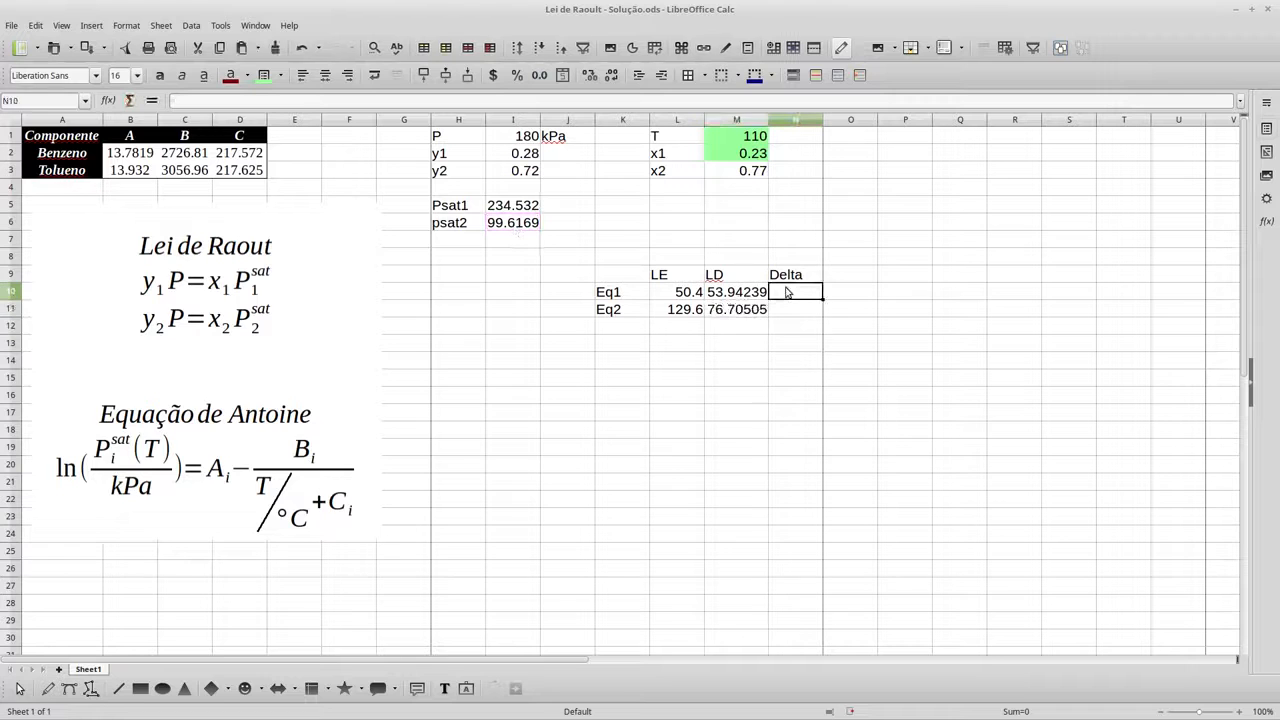
text(=)
click(690, 292)
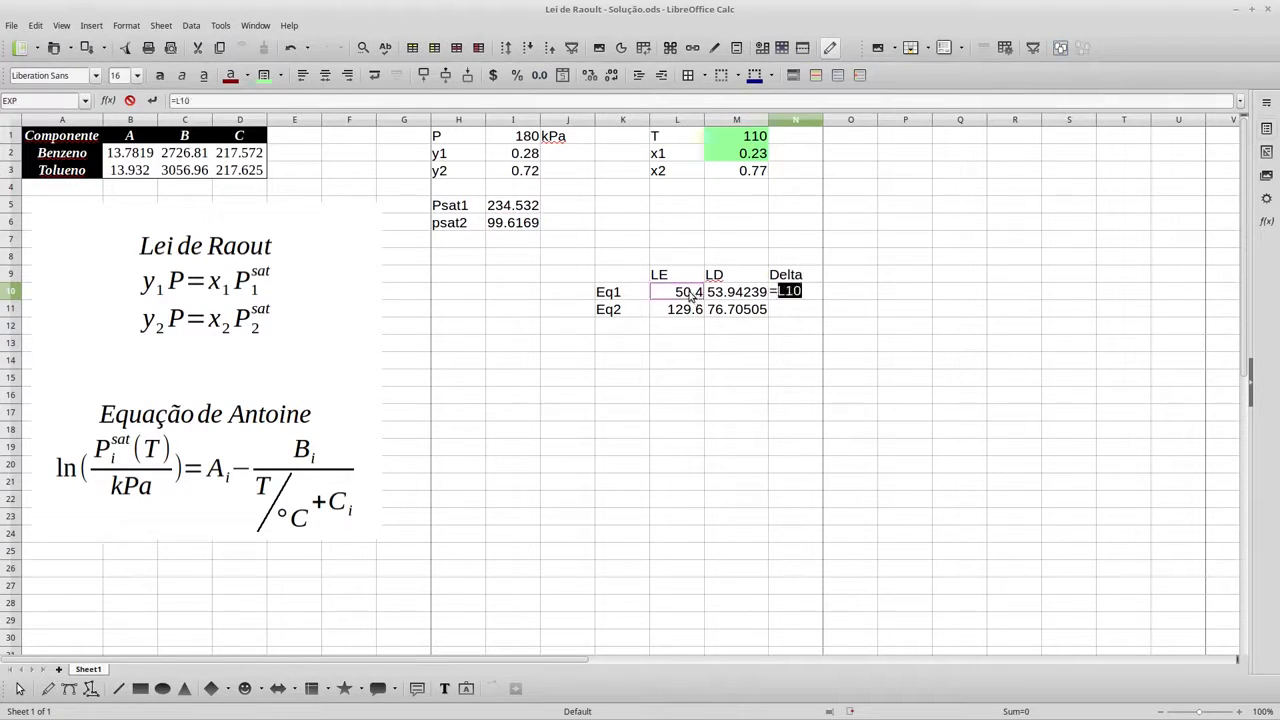
text(-)
click(721, 293)
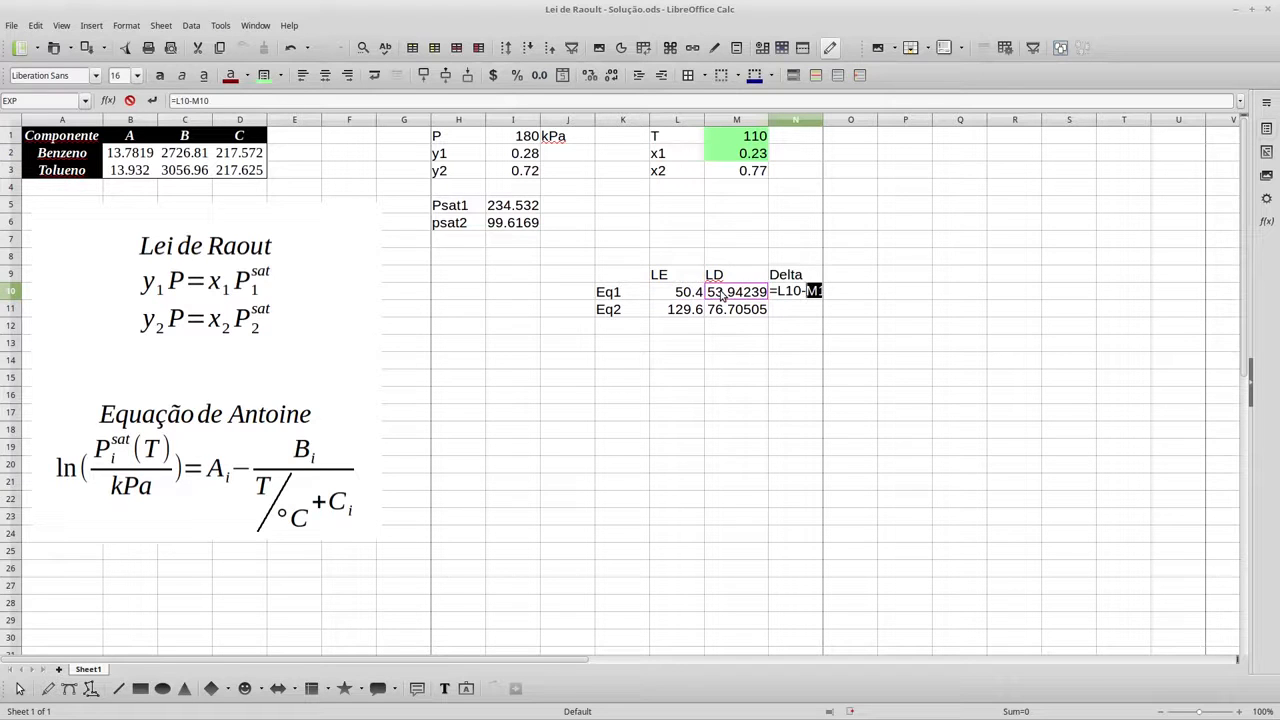
key(Return)
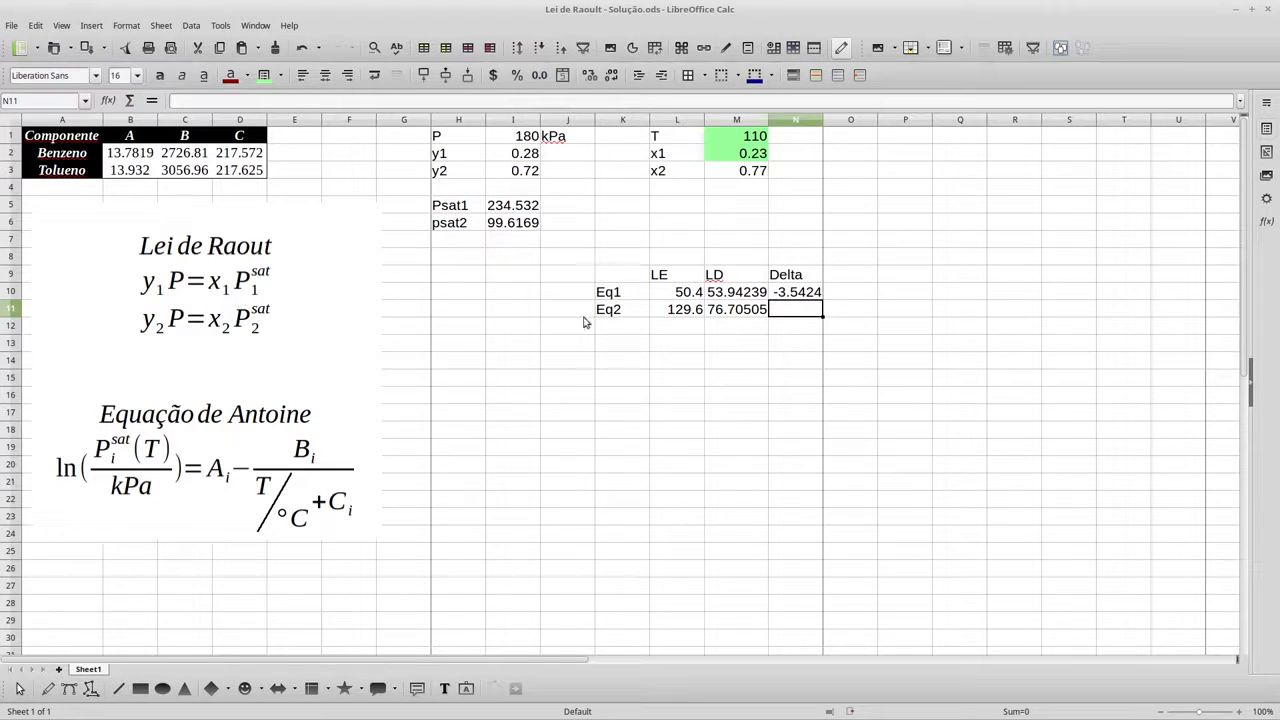
Square the difference in N10 as =(L10-M10)^2 and fill the formula down to N11.
key(Up)
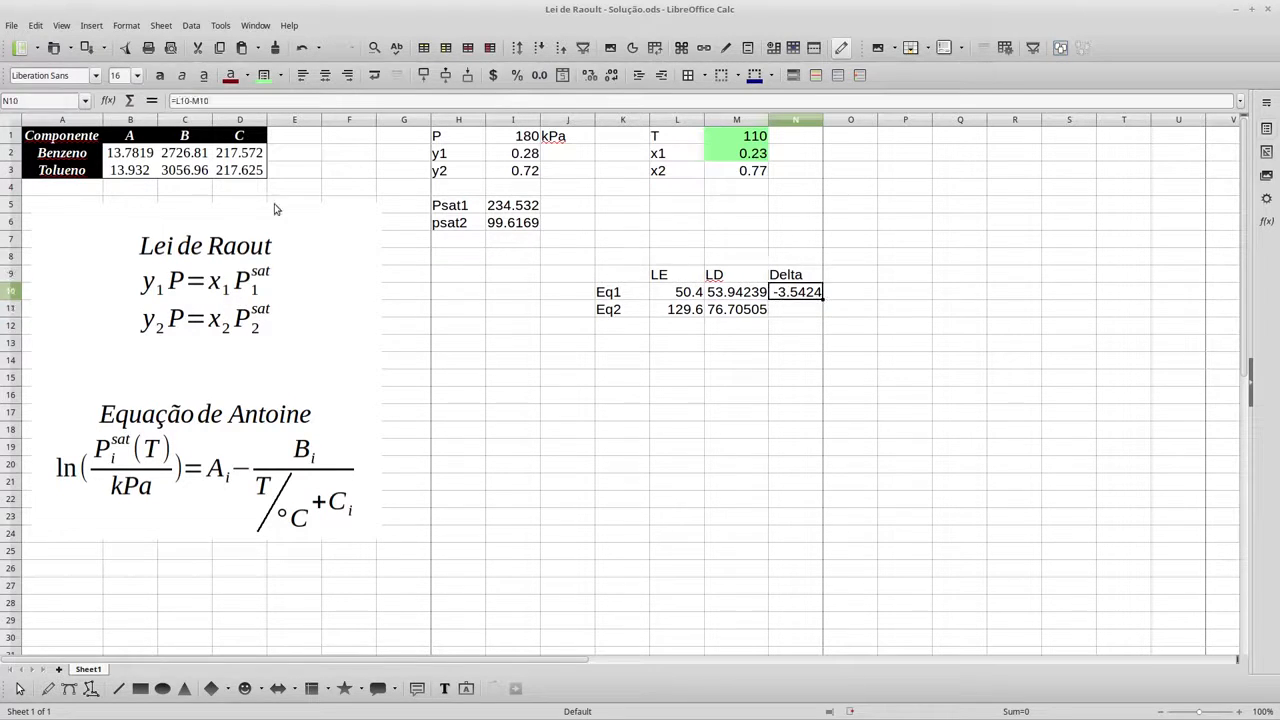
key(F2)
text(()
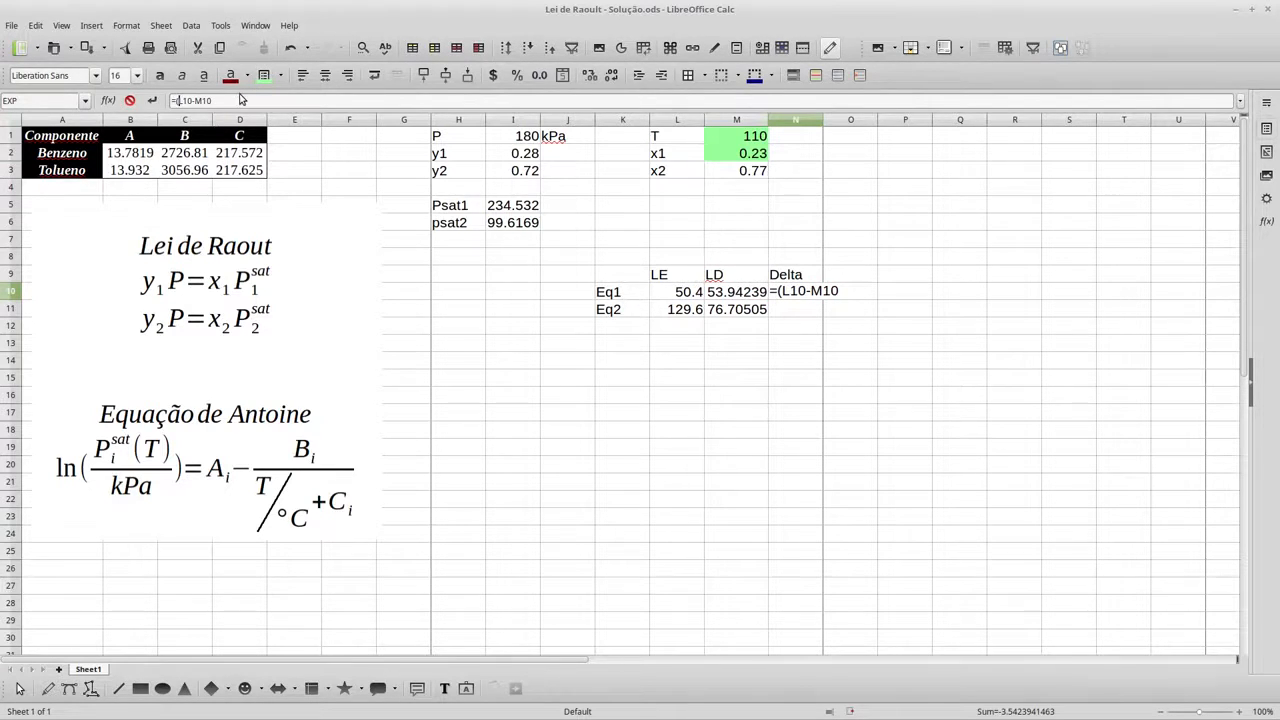
click(227, 100)
text()^2)
key(Return)
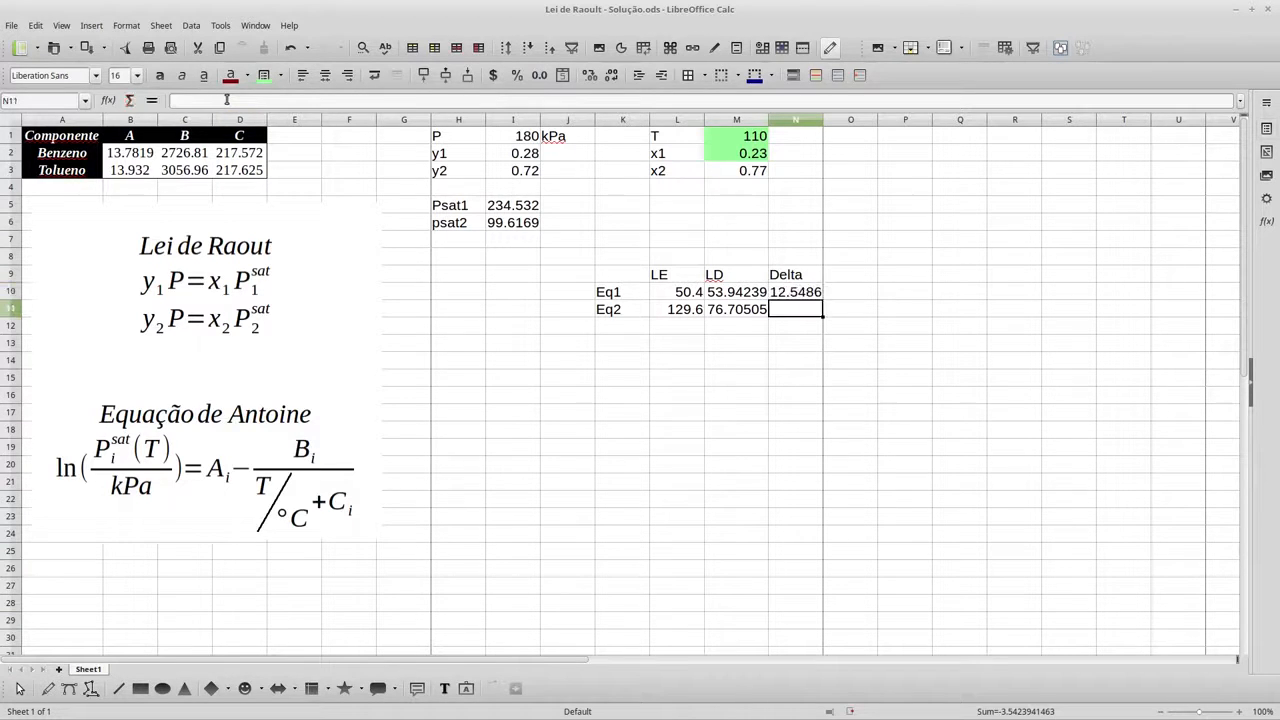
click(786, 297)
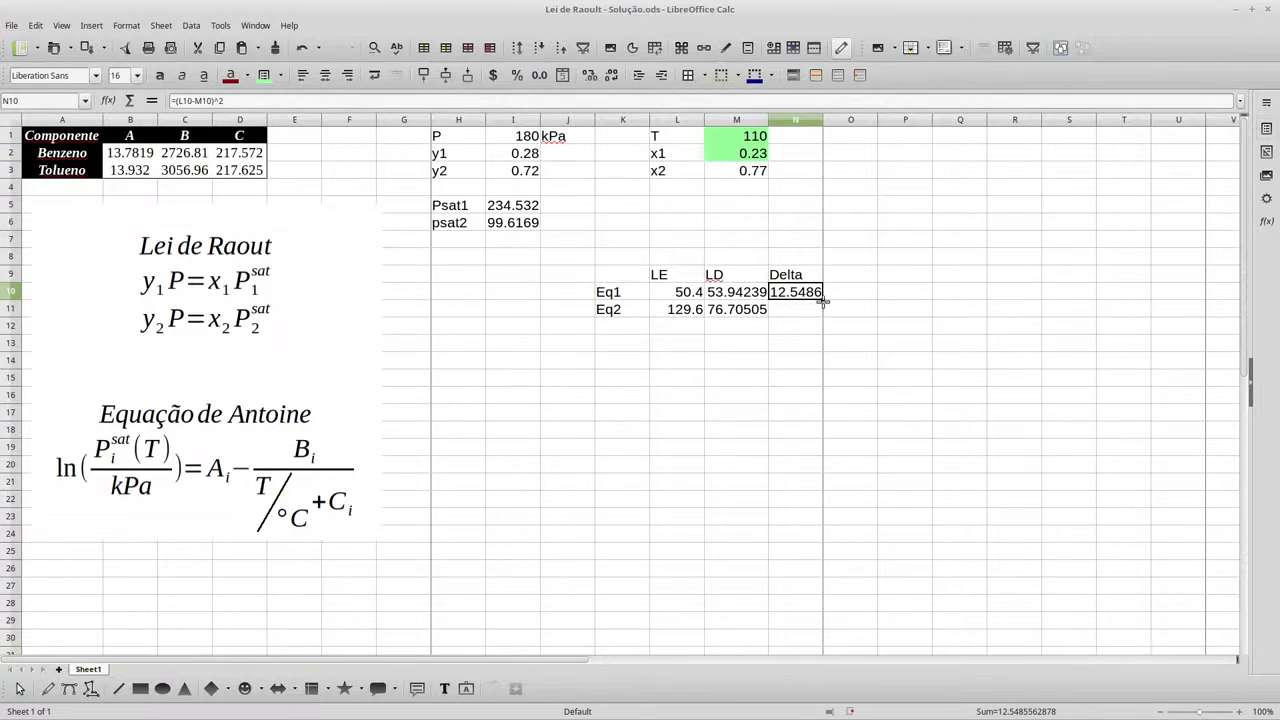
drag(823, 300, 820, 312)
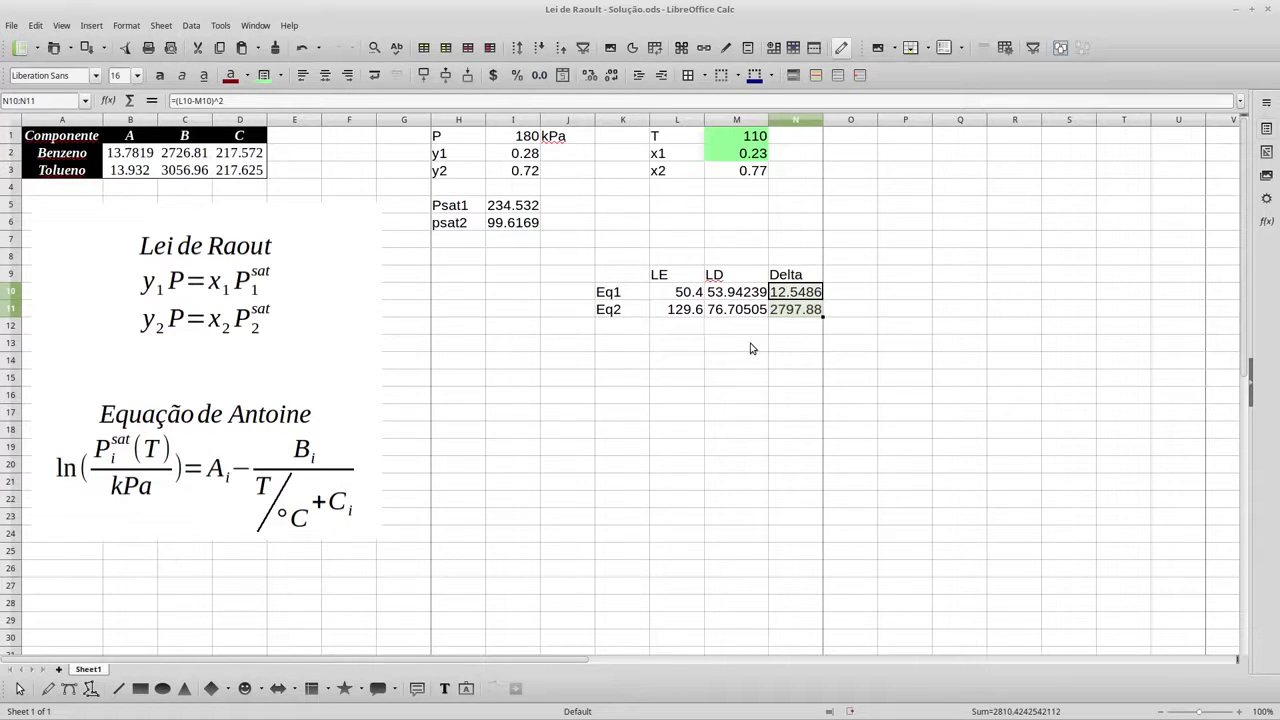
Enter the label SSE in M13, below the equation table.
click(752, 347)
text(SSE)
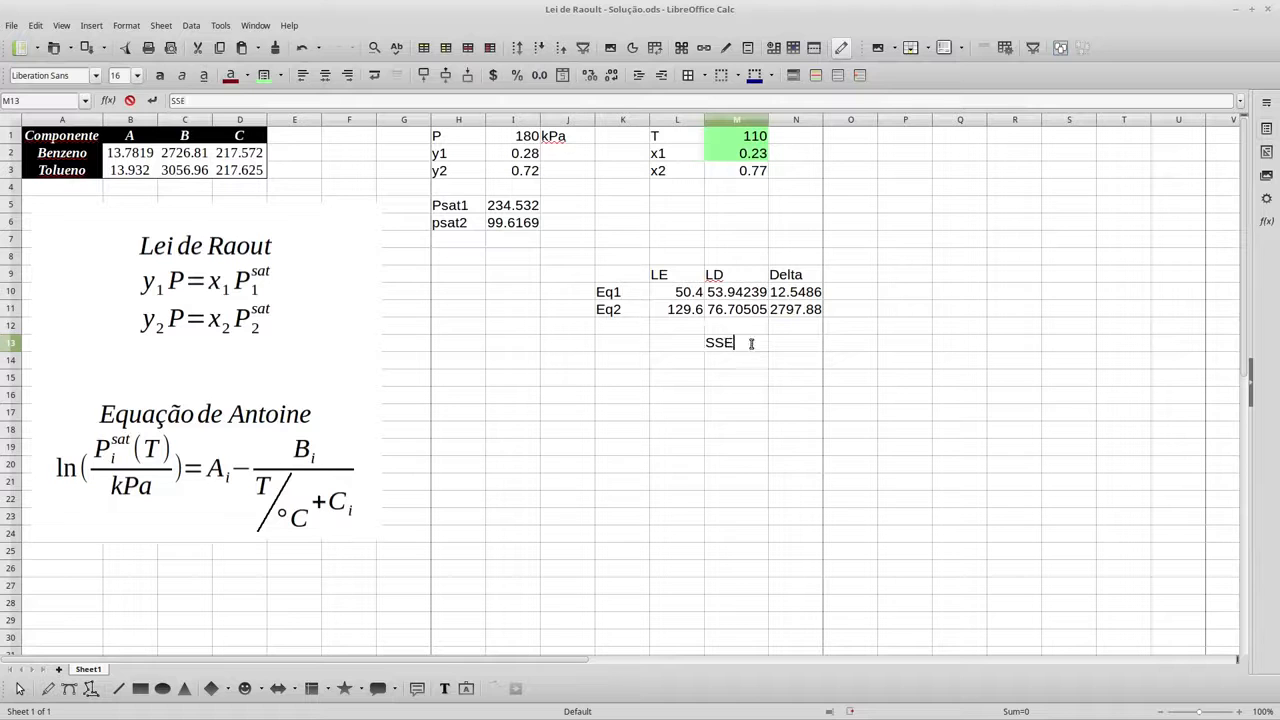
click(778, 344)
text(=sum()
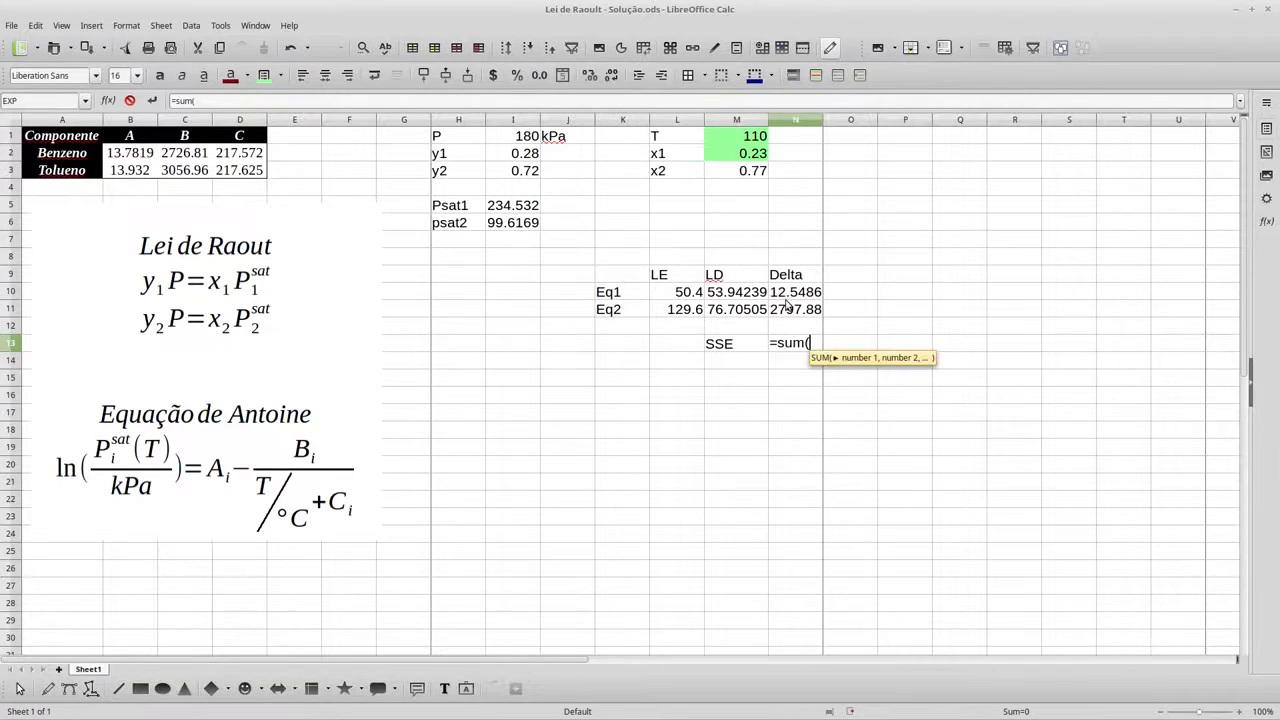
click(786, 293)
click(792, 312)
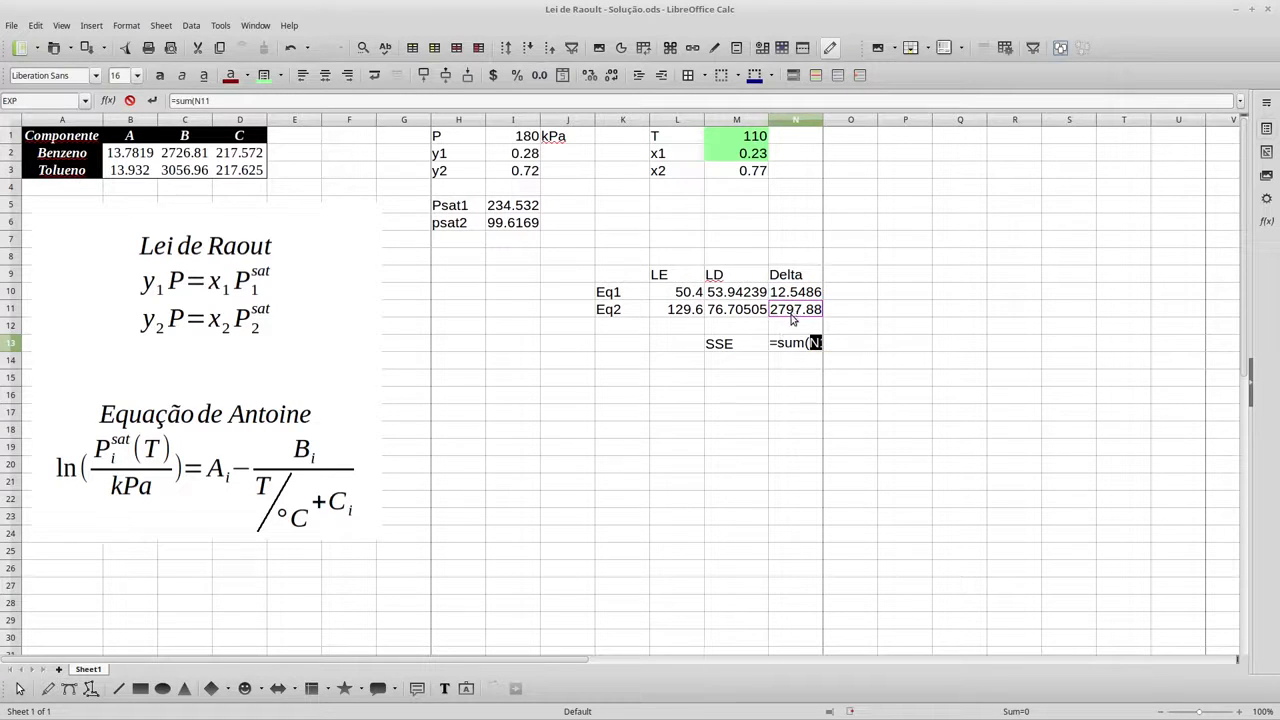
key(Escape)
click(790, 313)
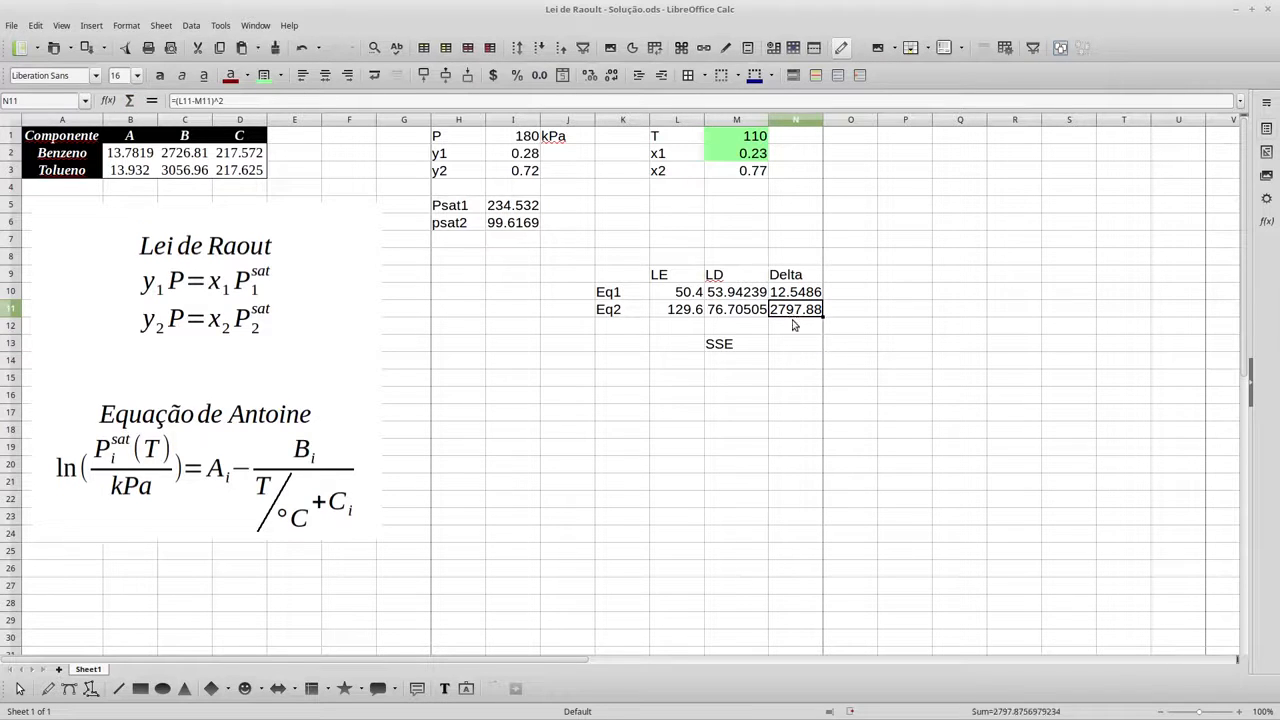
Calculate the sum of squared errors in N13 as =SUM(N10:N11), beside the SSE label.
click(793, 349)
text(=)
click(795, 297)
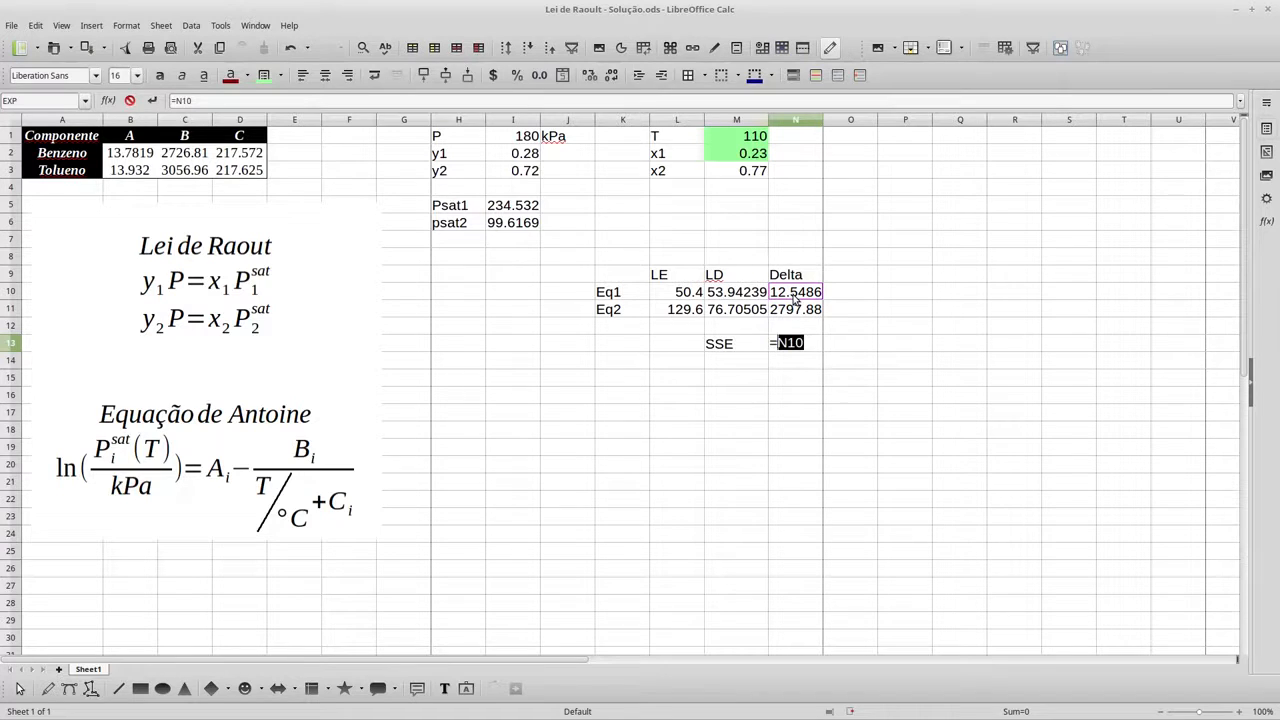
text(s)
text(um()
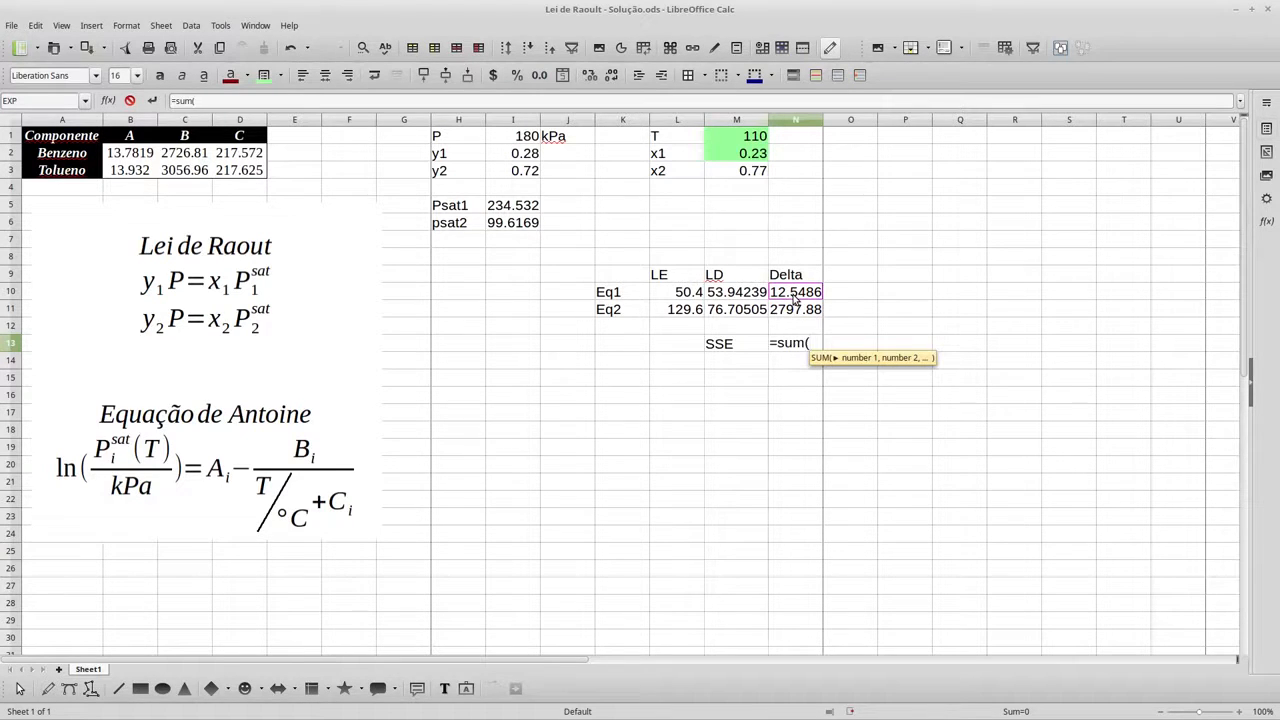
click(795, 297)
drag(793, 298, 795, 310)
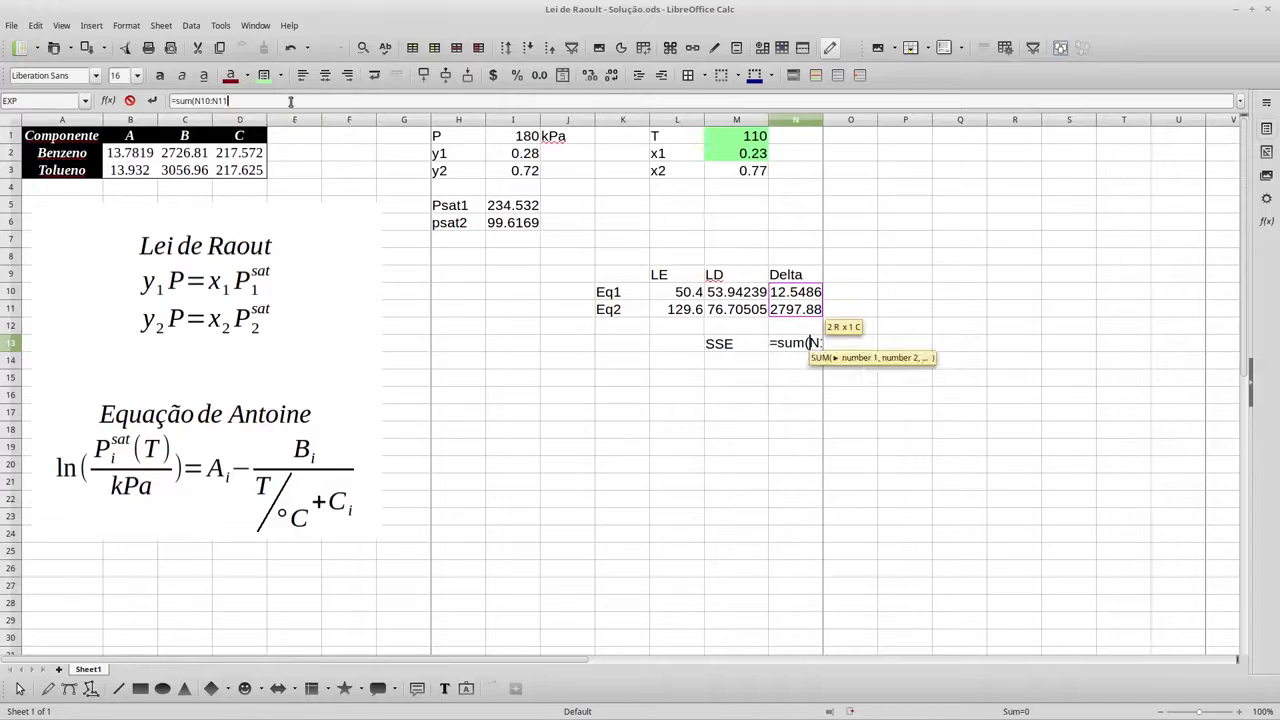
click(290, 101)
text())
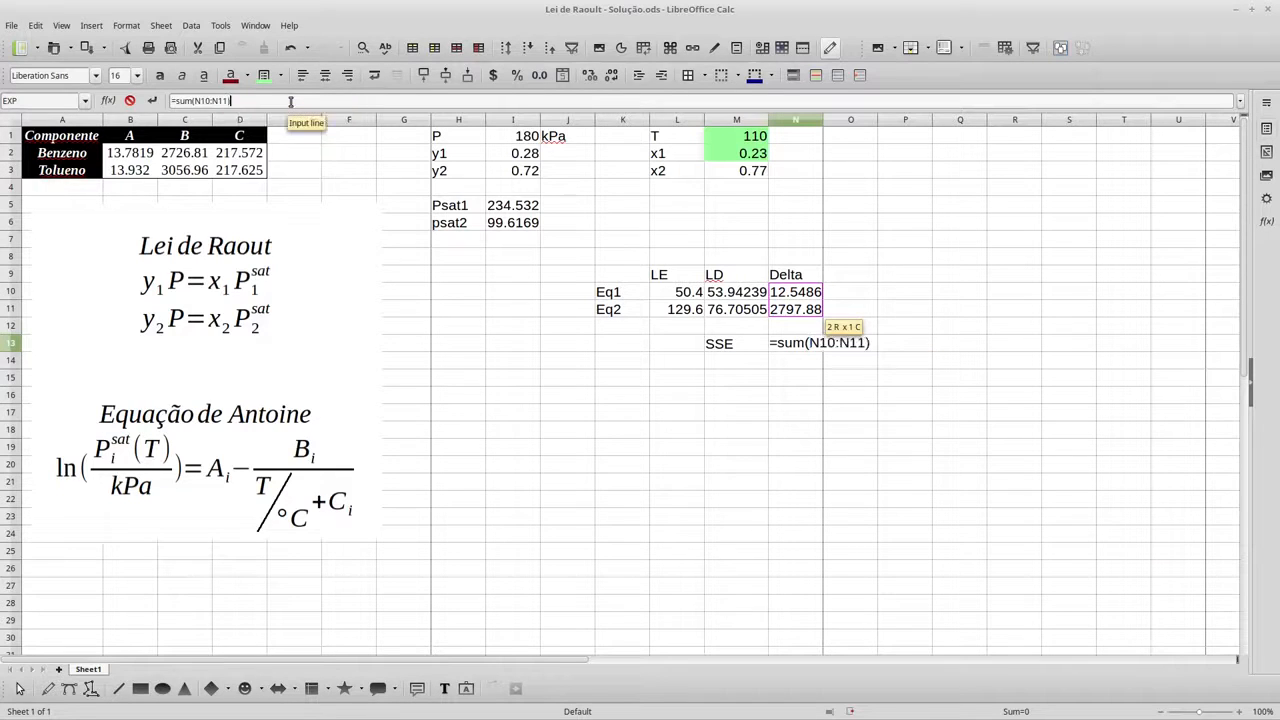
key(Return)
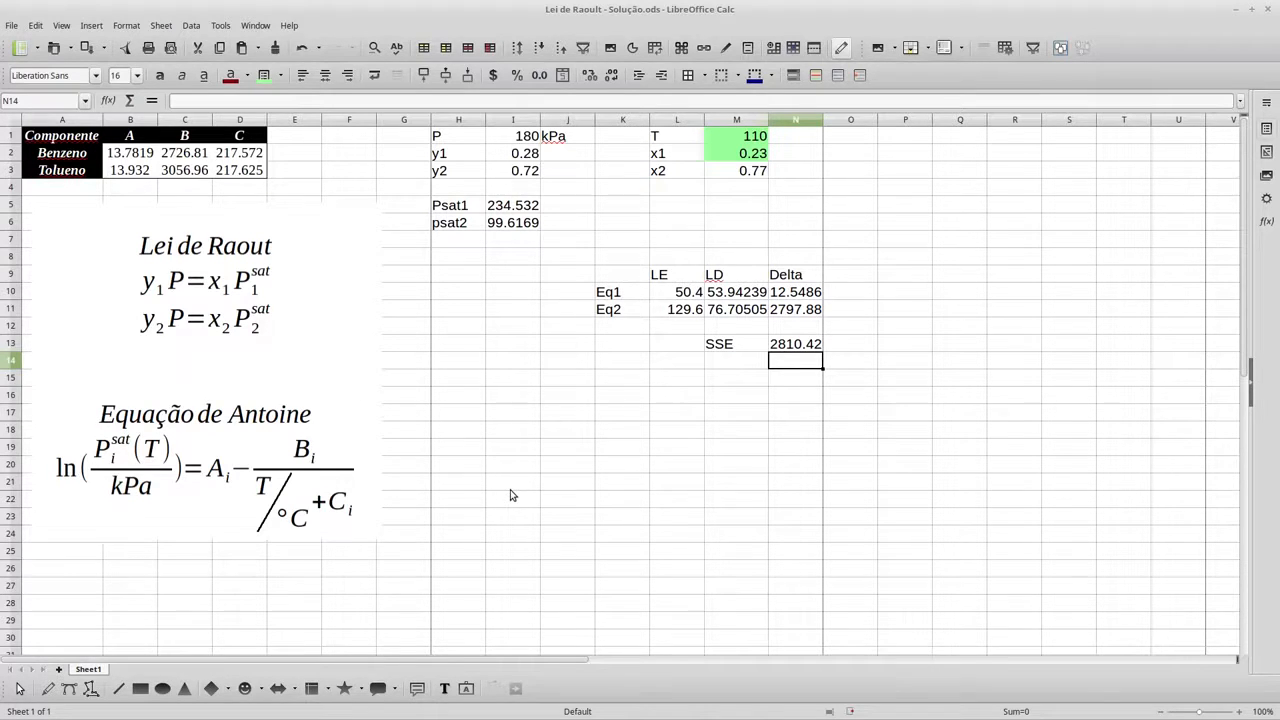
Start the Solver with the SSE cell N13 as target cell and optimize the result to a minimum.
click(804, 348)
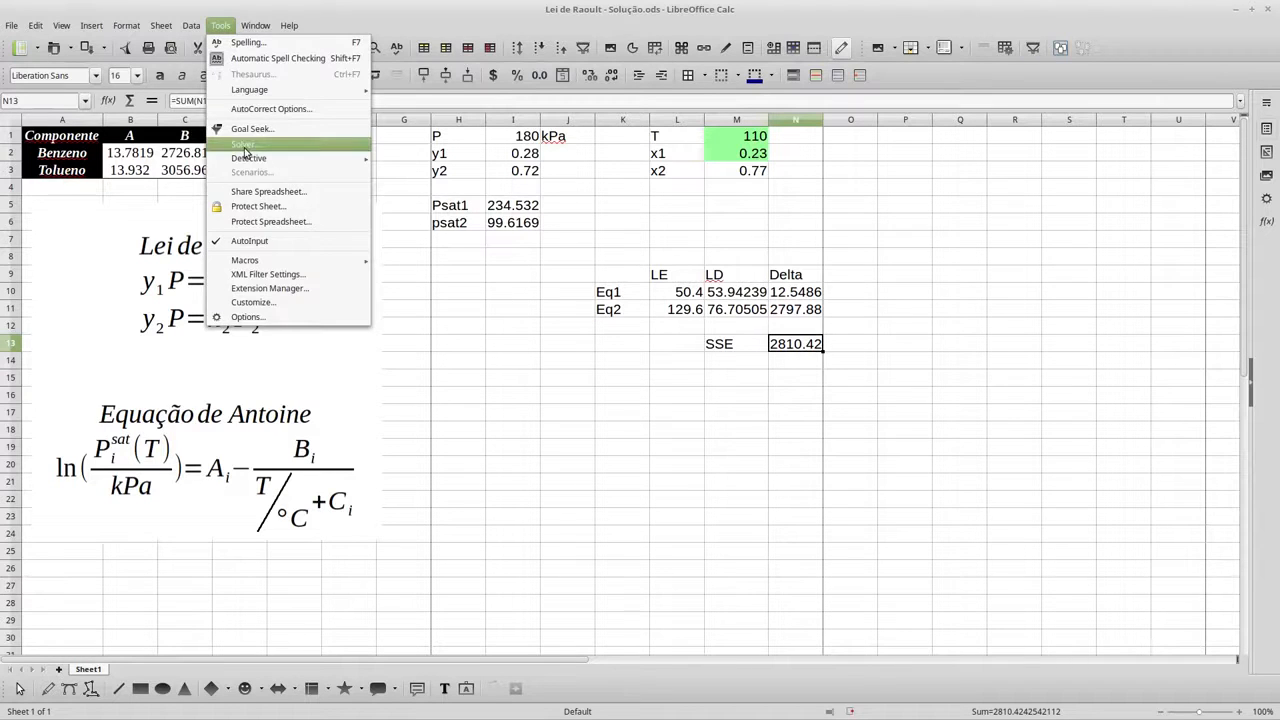
click(252, 150)
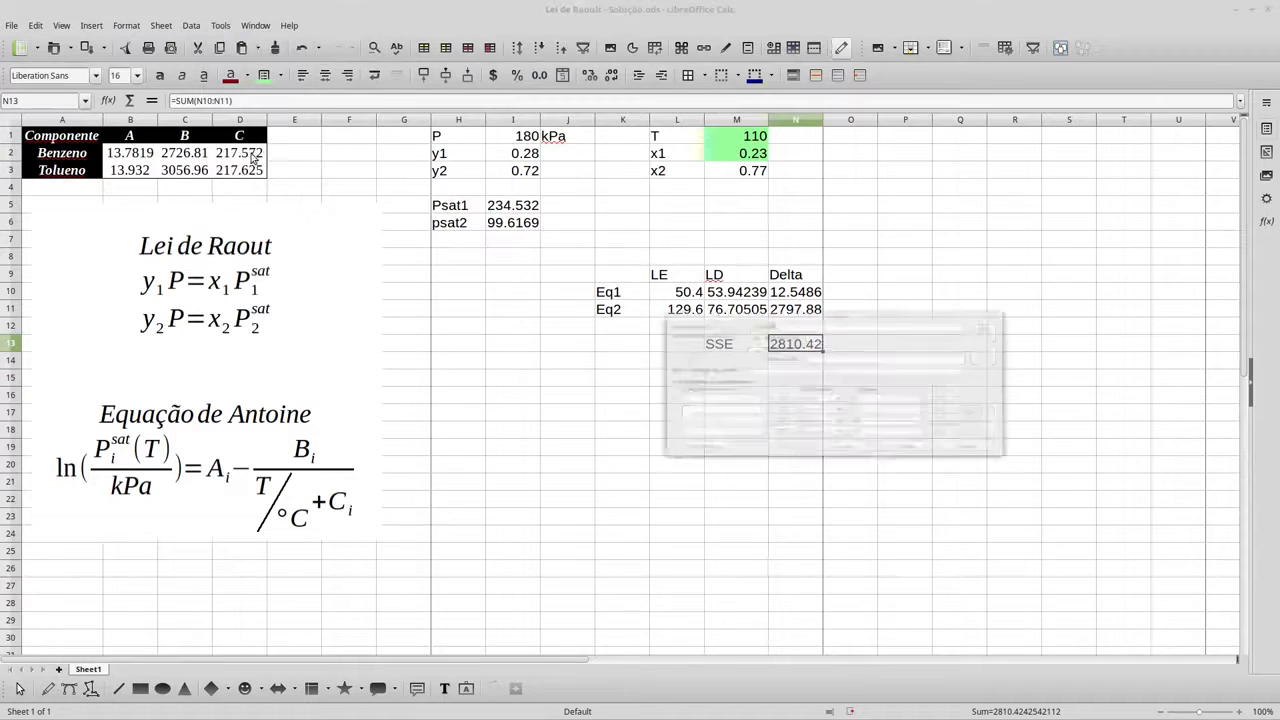
drag(816, 230, 945, 292)
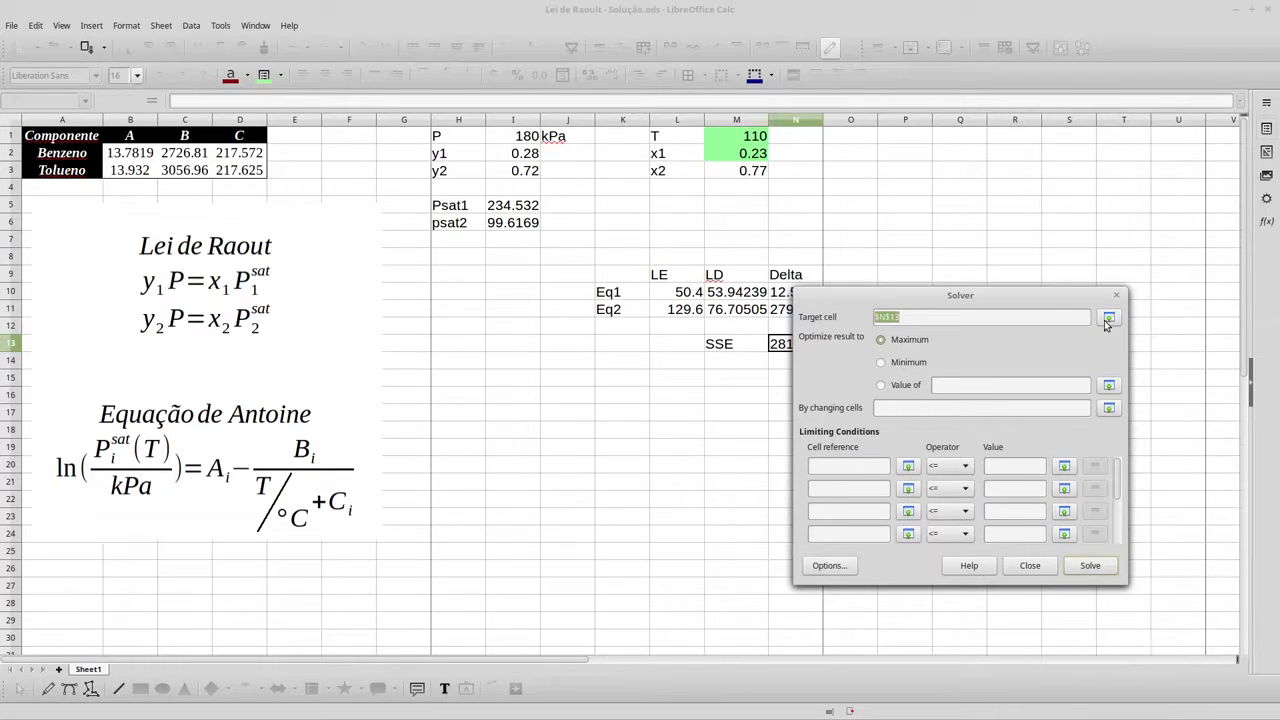
click(1108, 318)
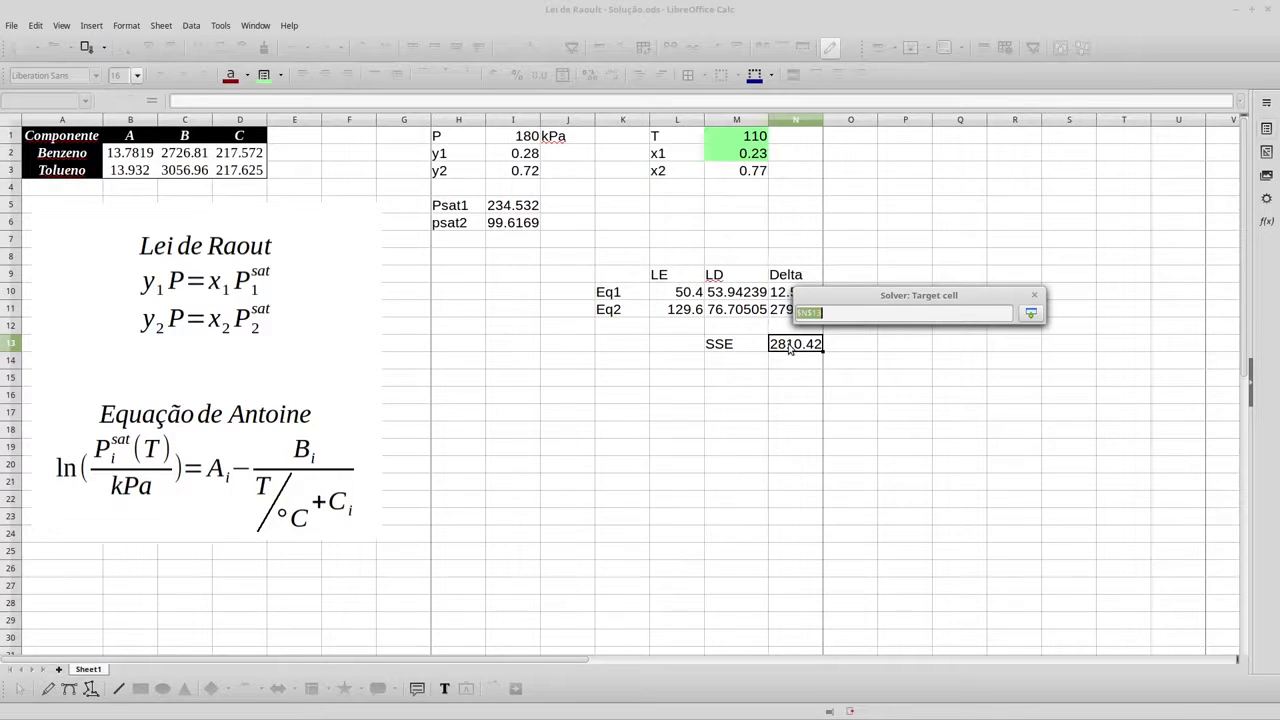
click(1031, 312)
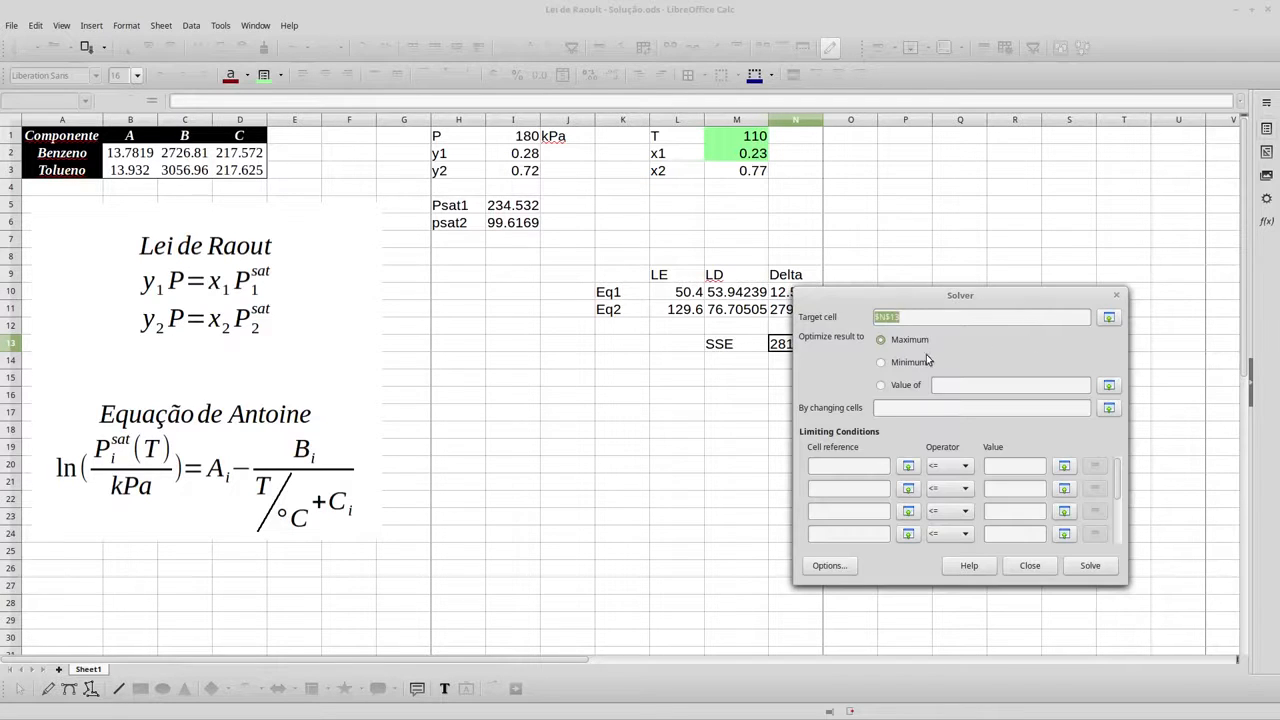
click(914, 363)
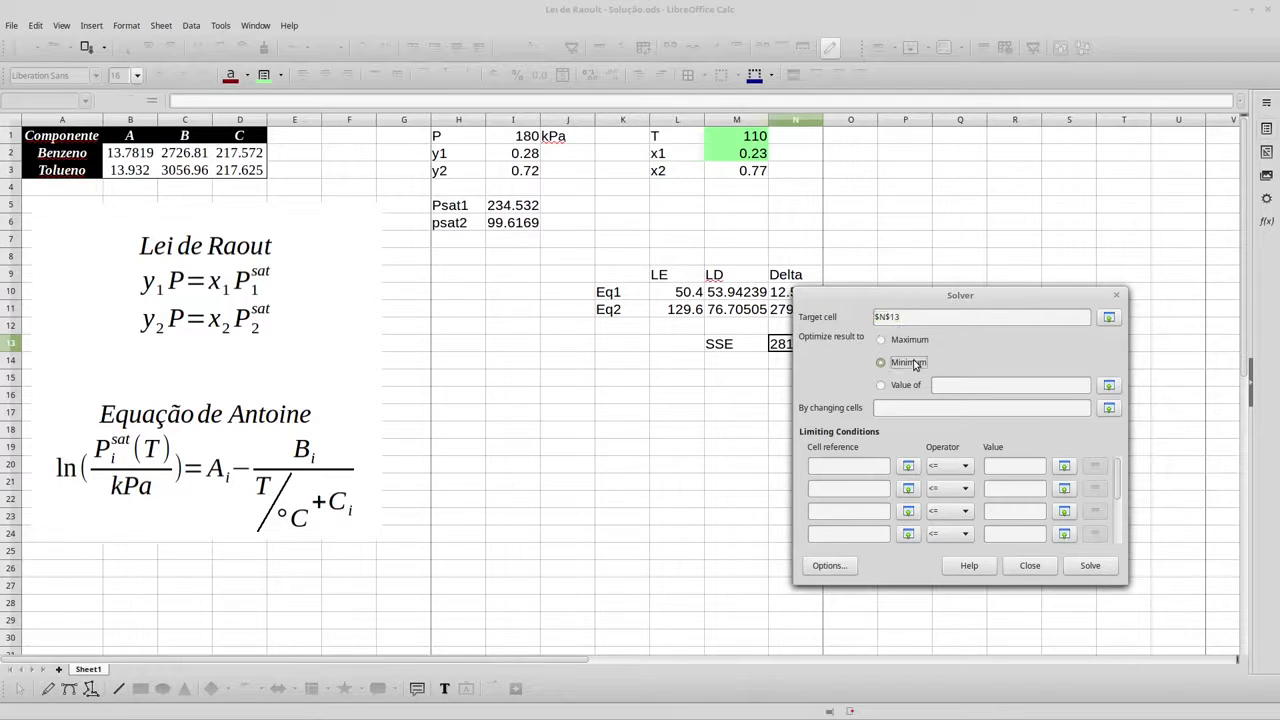
Set the temperature and x1 cells M1:M2 as the Solver's changing cells.
click(1111, 408)
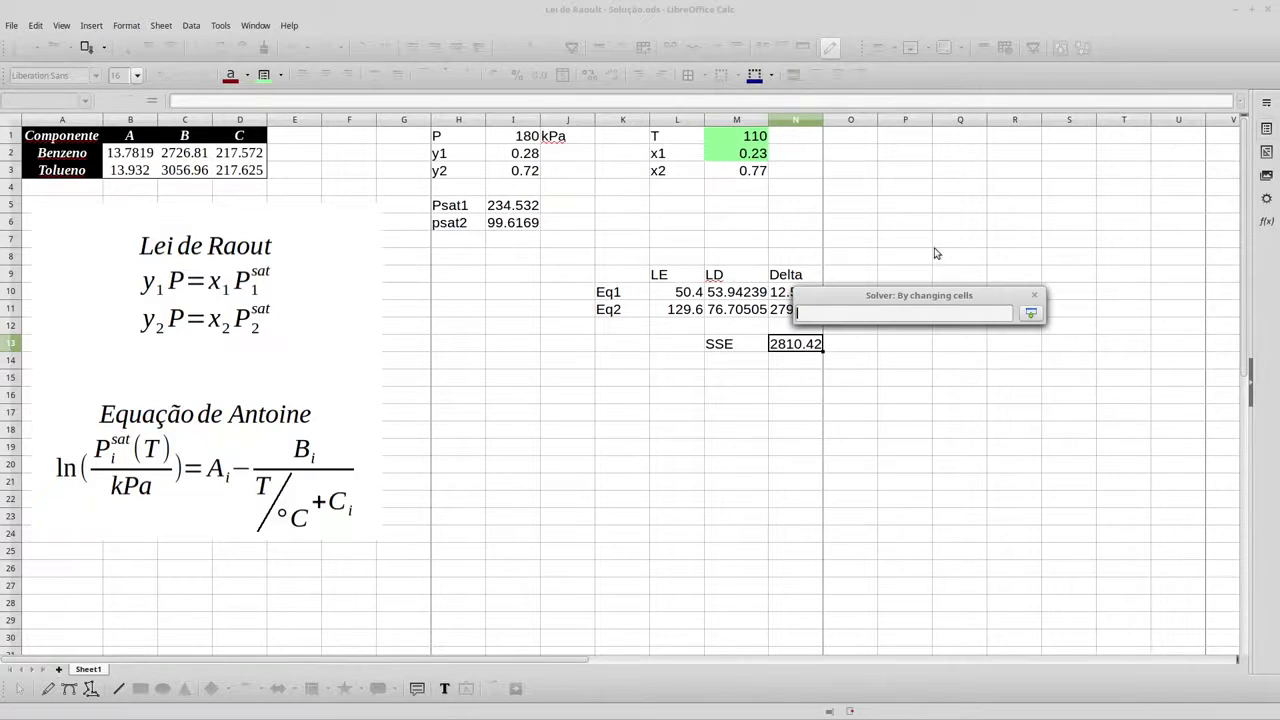
click(742, 143)
drag(742, 150, 744, 155)
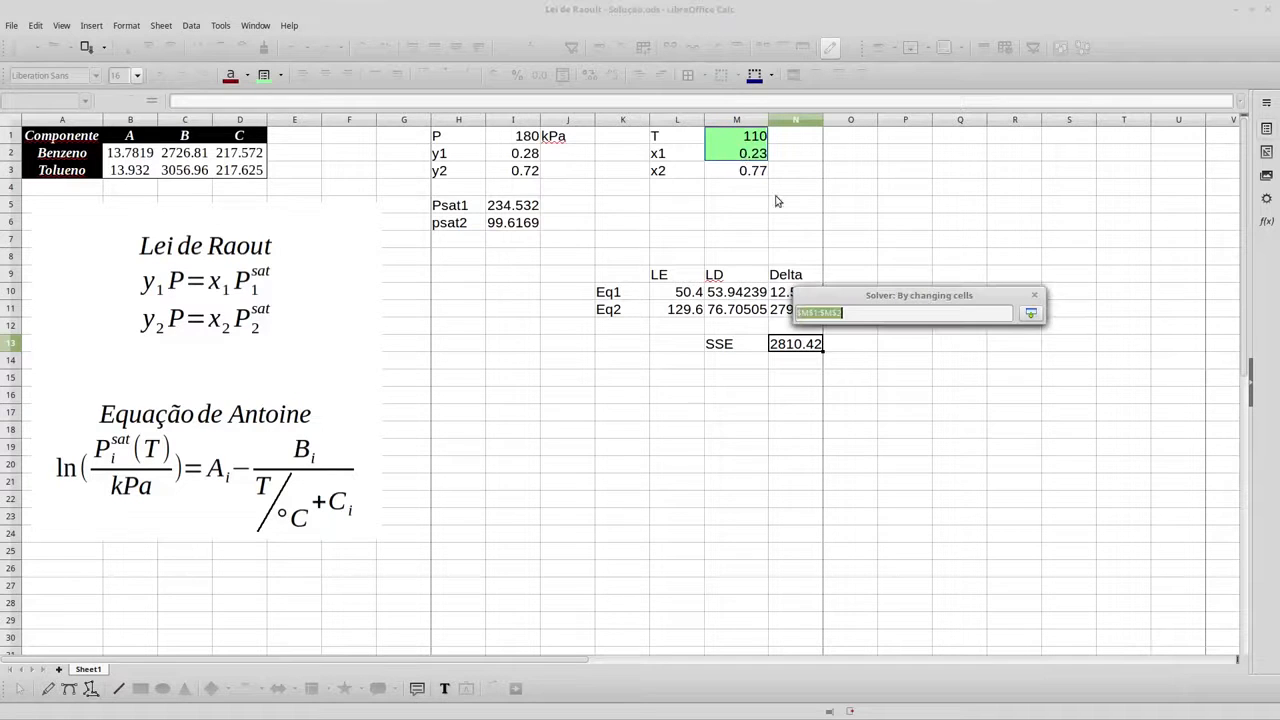
click(1025, 314)
click(930, 320)
drag(914, 297, 933, 374)
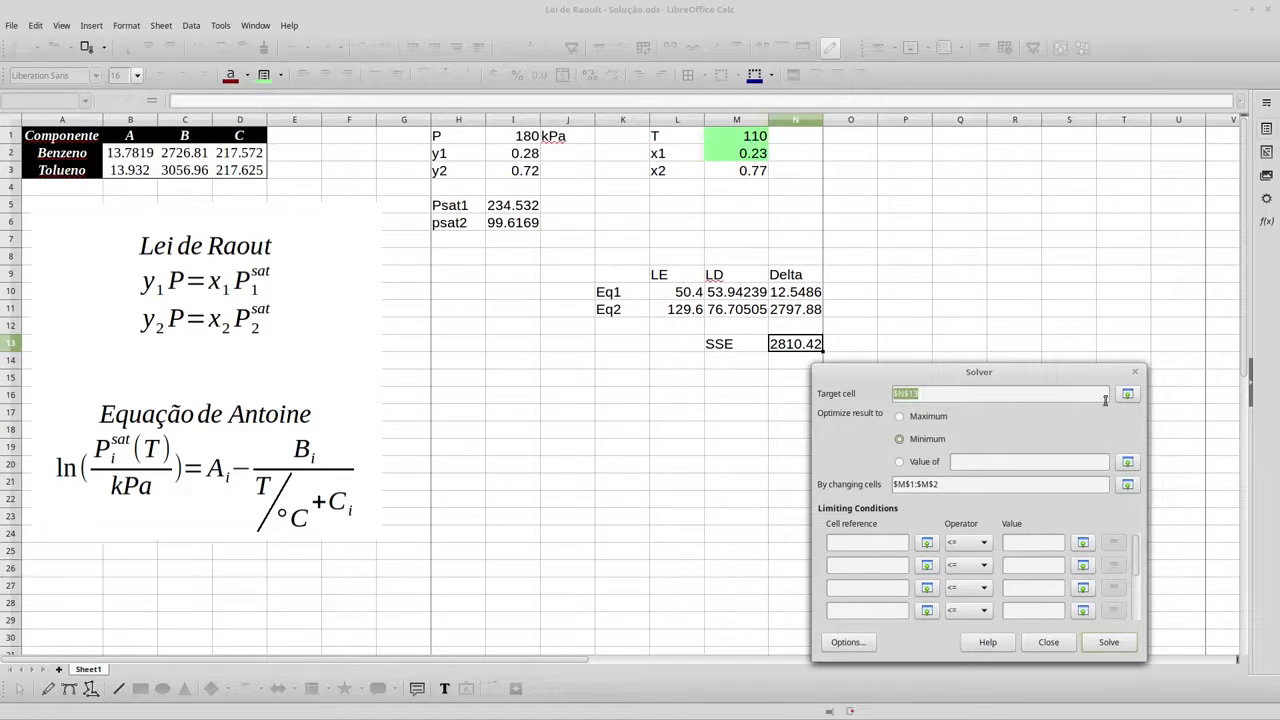
Run the Solver, accept the solution and keep the result in the sheet.
click(1106, 645)
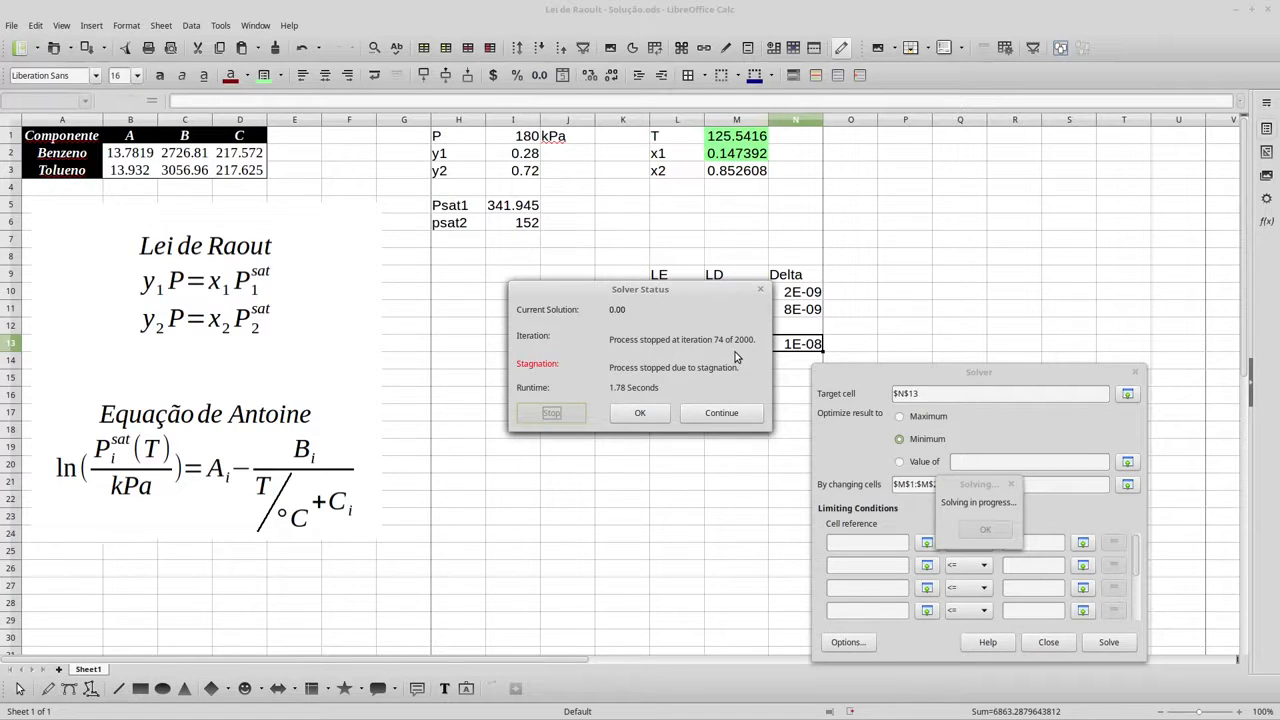
click(640, 414)
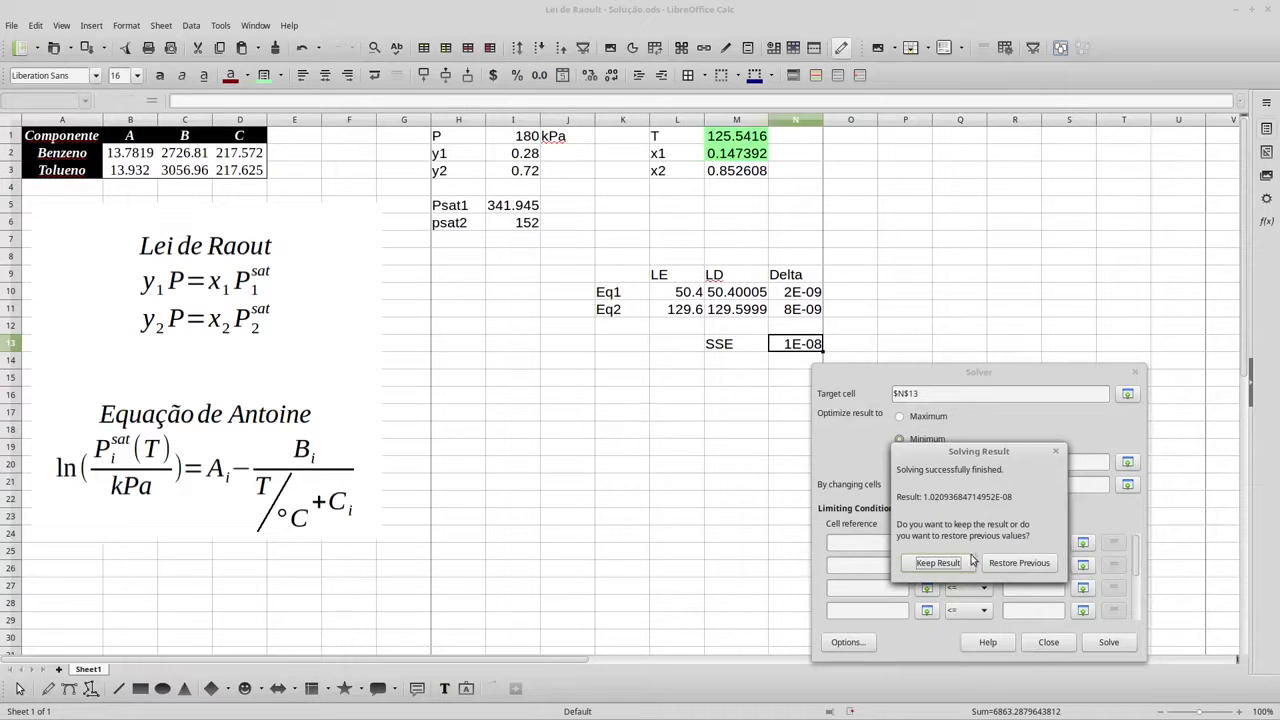
click(955, 562)
Examine the solved temperature and x1 in M1 and M2 against the vapour compositions y1 and y2.
click(735, 120)
click(731, 137)
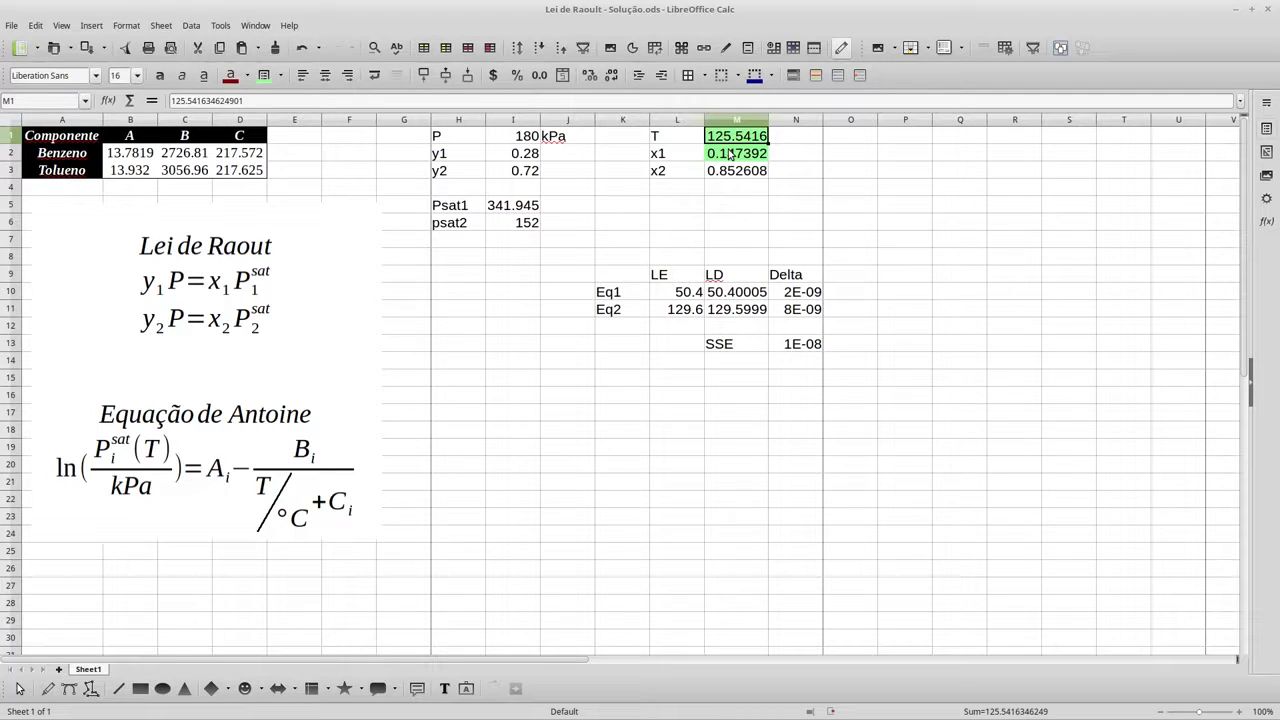
click(731, 154)
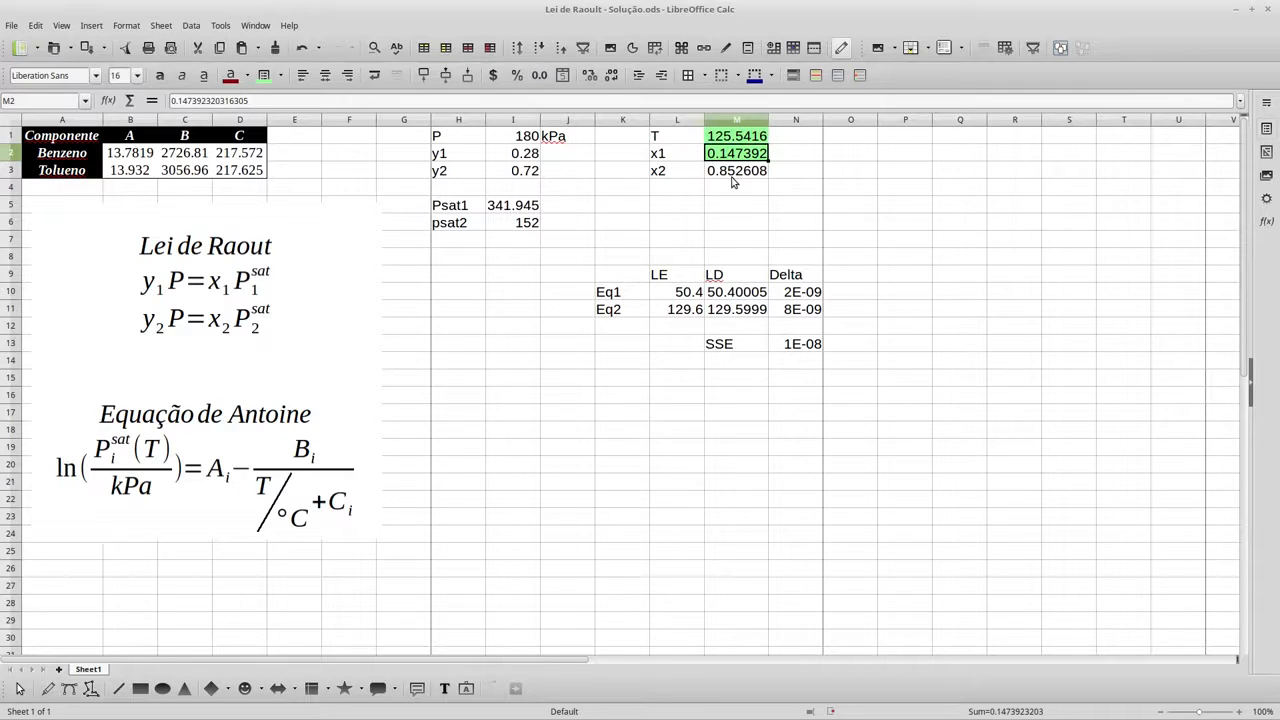
click(512, 155)
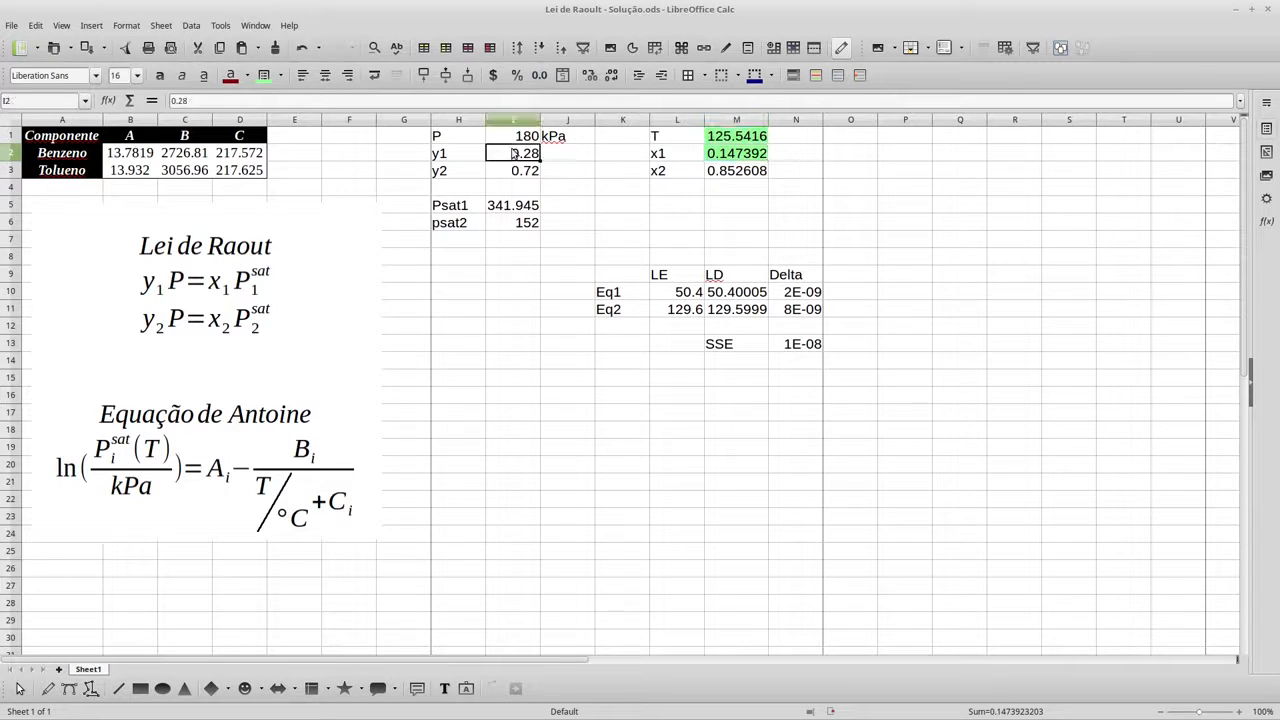
click(524, 166)
click(526, 153)
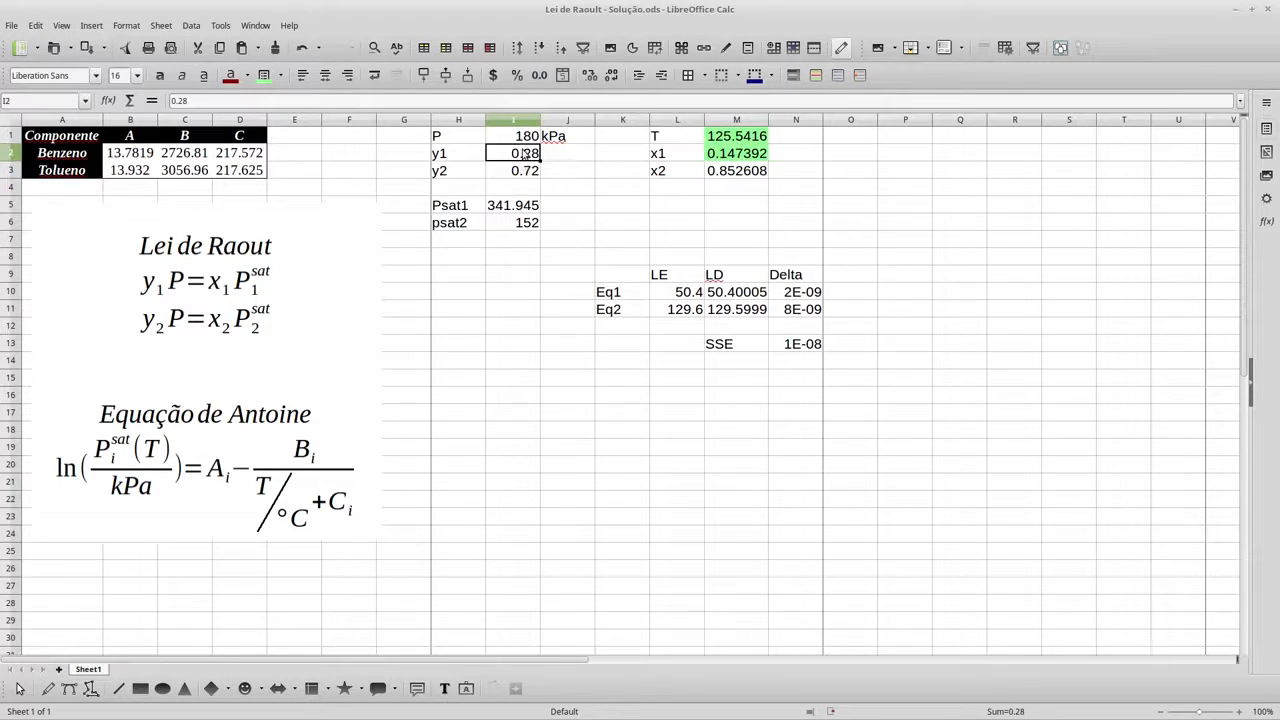